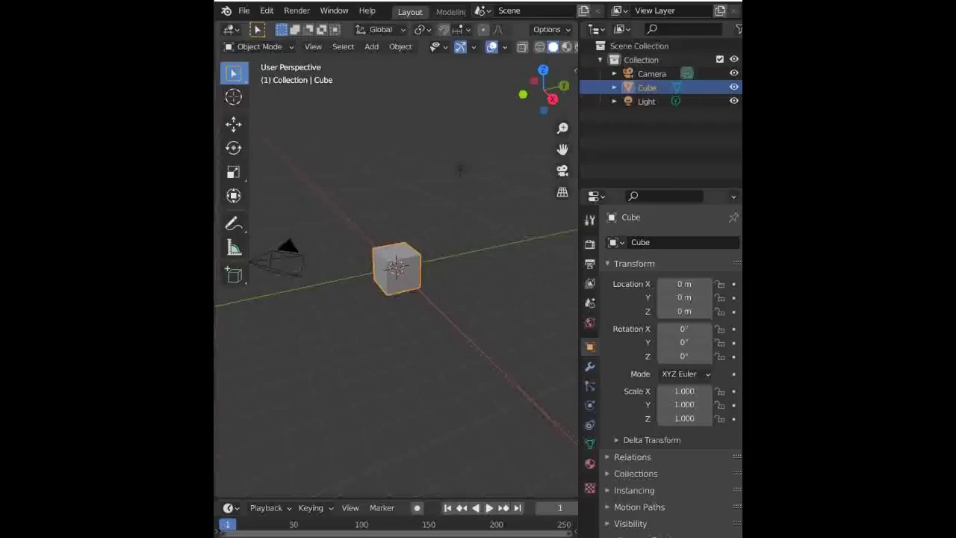
Delete the default Cube and add a UV Sphere from the Mesh add menu.
{"action": "scroll", "coordinate": [367, 234], "scroll_direction": "down", "scroll_amount": 2}
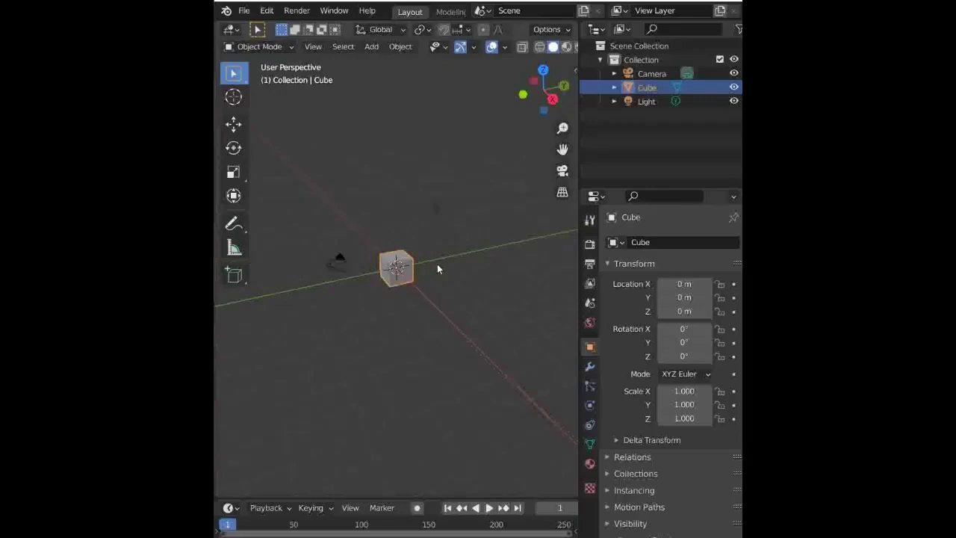
{"action": "scroll", "coordinate": [433, 236], "scroll_direction": "up", "scroll_amount": 6}
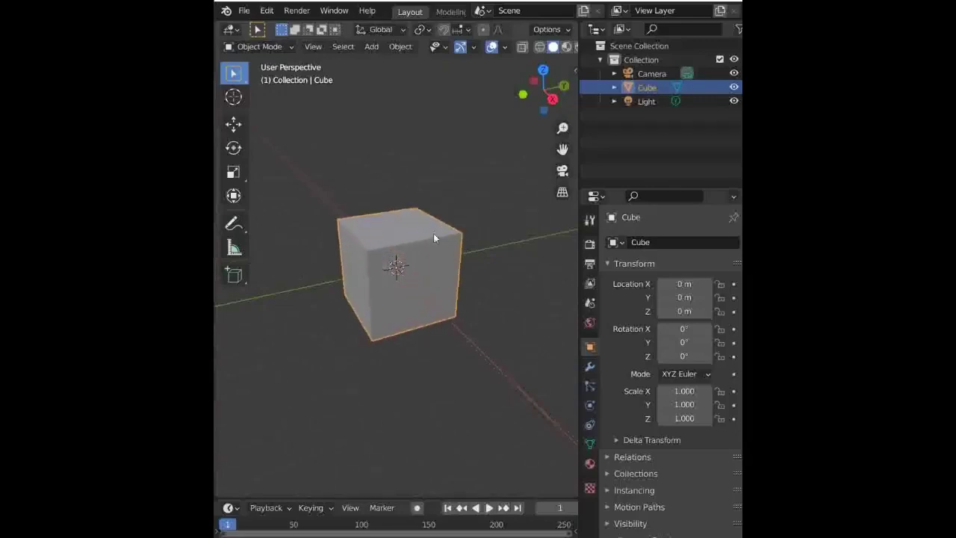
{"action": "key", "text": "x"}
{"action": "left_click", "coordinate": [406, 267]}
{"action": "key", "text": "shift+a"}
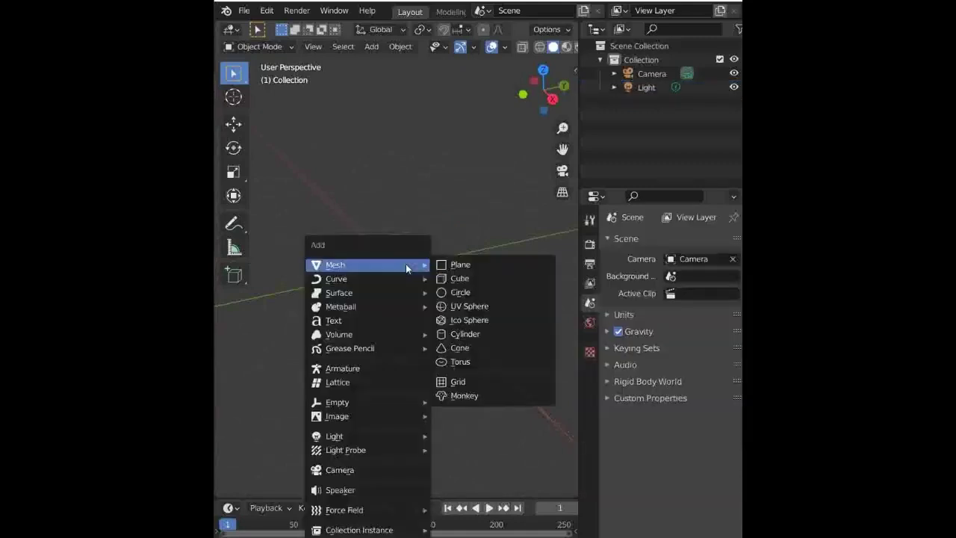
{"action": "left_click", "coordinate": [452, 314]}
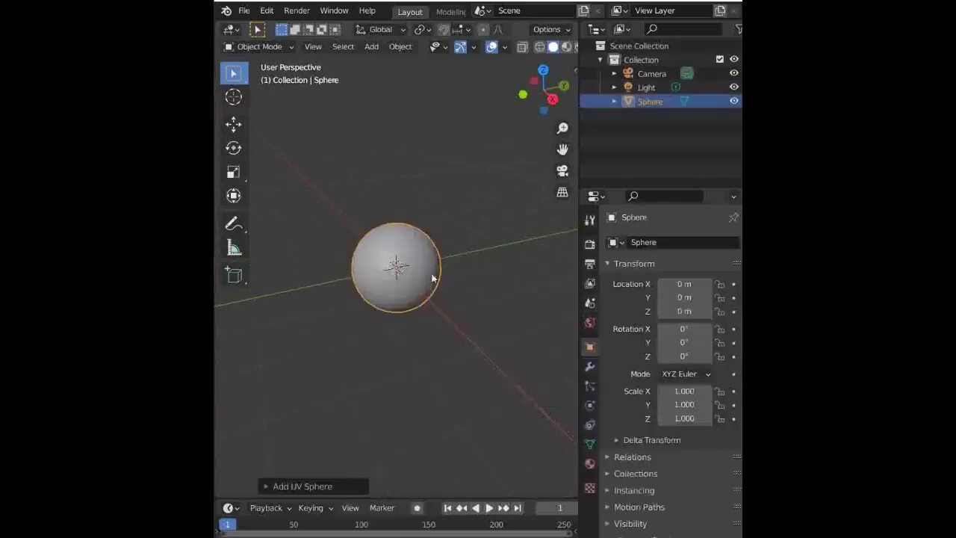
View the sphere from the bottom and enter Edit Mode on its mesh.
{"action": "left_click", "coordinate": [541, 110]}
{"action": "left_click", "coordinate": [541, 111]}
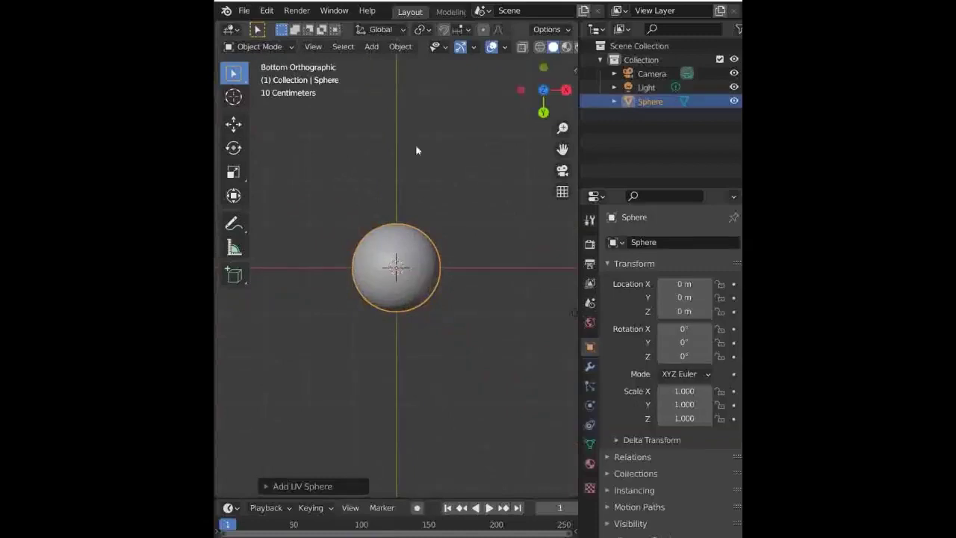
{"action": "key", "text": "Tab"}
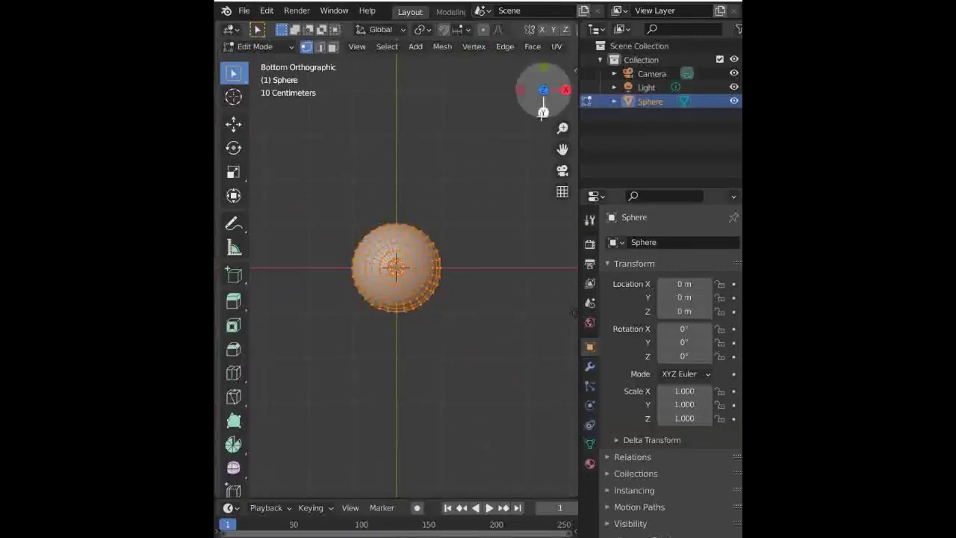
{"action": "scroll", "coordinate": [462, 162], "scroll_direction": "up", "scroll_amount": 5}
{"action": "scroll", "coordinate": [461, 162], "scroll_direction": "down", "scroll_amount": 2}
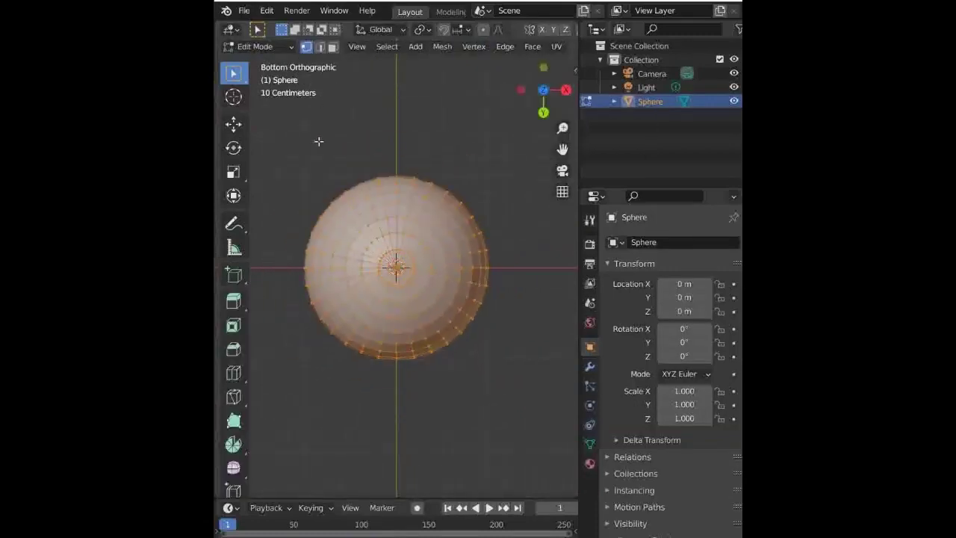
{"action": "mouse_move", "coordinate": [286, 139]}
{"action": "left_mouse_down"}
{"action": "mouse_move", "coordinate": [418, 352]}
{"action": "mouse_move", "coordinate": [572, 387]}
{"action": "left_mouse_up"}
{"action": "left_click", "coordinate": [541, 120]}
{"action": "left_click_drag", "start_coordinate": [543, 101], "coordinate": [531, 88]}
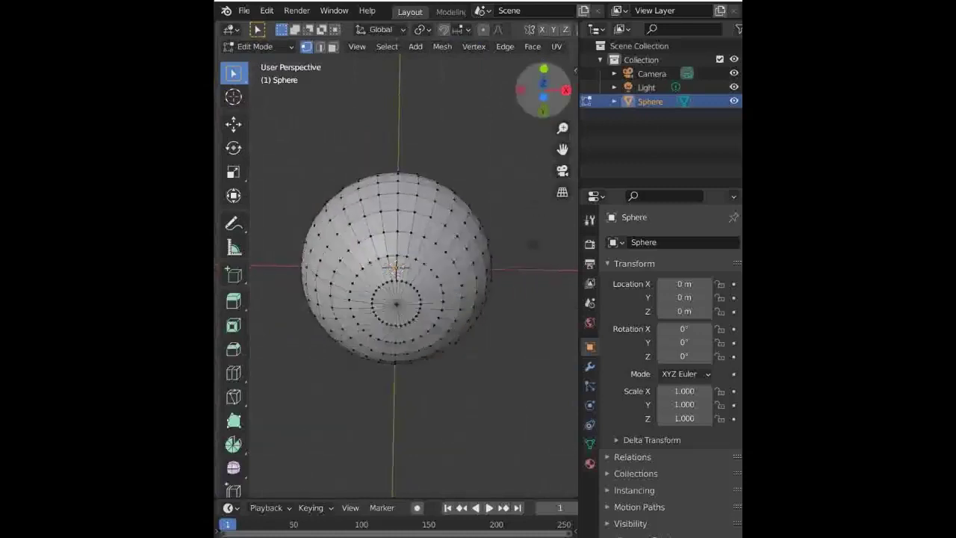
{"action": "left_click", "coordinate": [543, 90]}
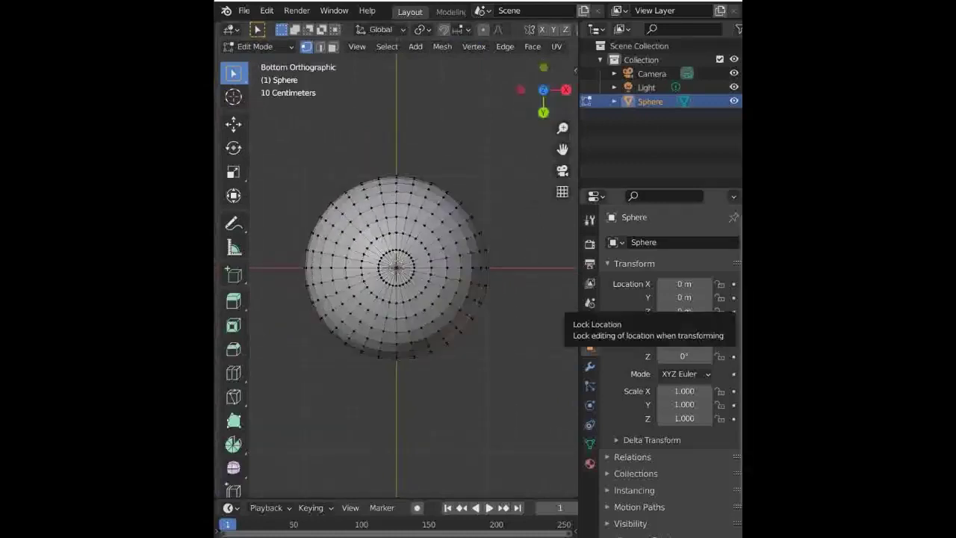
Delete the sphere's underside vertices, then switch to Front view with X-ray on.
{"action": "key", "text": "a"}
{"action": "key", "text": "x"}
{"action": "left_click", "coordinate": [436, 294]}
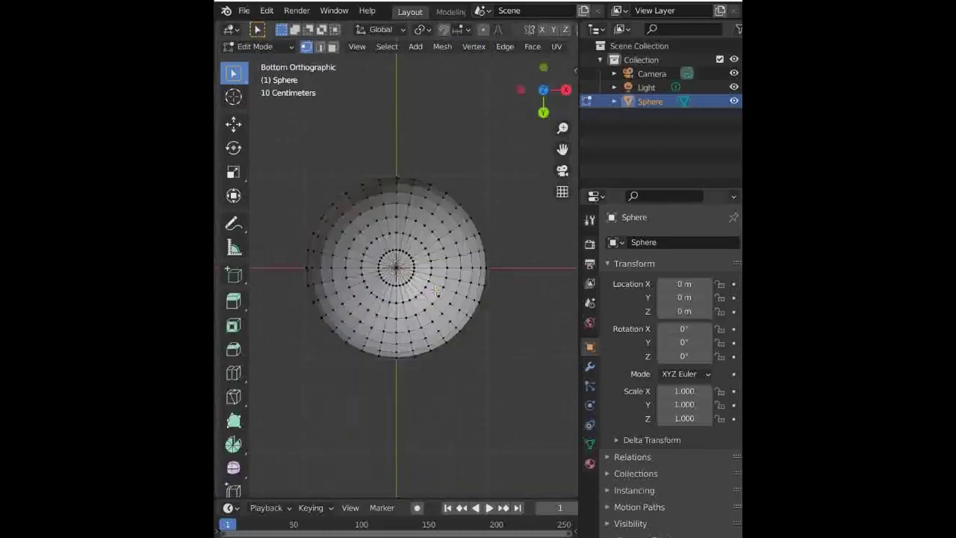
{"action": "left_click", "coordinate": [589, 366]}
{"action": "key", "text": "KP_1"}
{"action": "scroll", "coordinate": [515, 48], "scroll_direction": "down", "scroll_amount": 3}
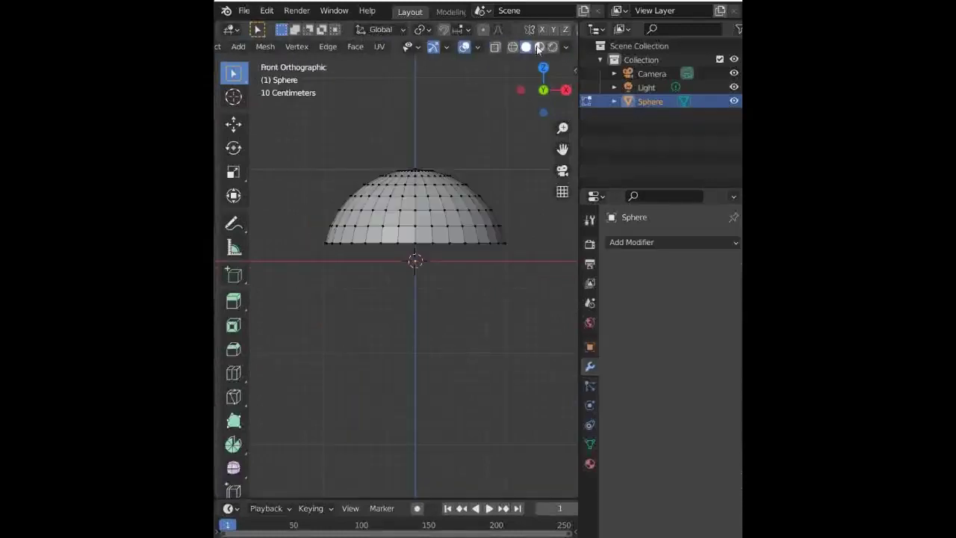
{"action": "left_click", "coordinate": [494, 47]}
Extrude the dome's bottom ring of vertices downward into a tall body.
{"action": "left_click_drag", "start_coordinate": [312, 232], "coordinate": [531, 275]}
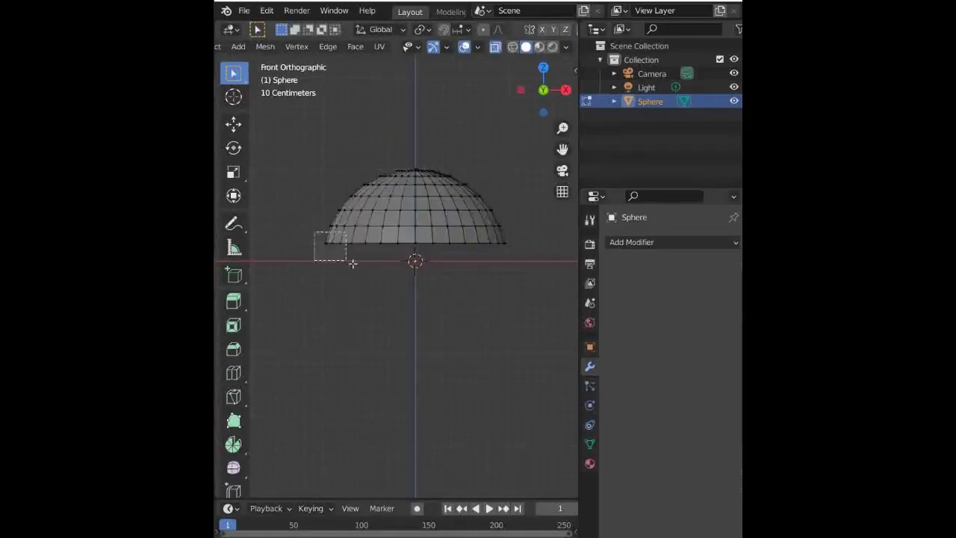
{"action": "key", "text": "e"}
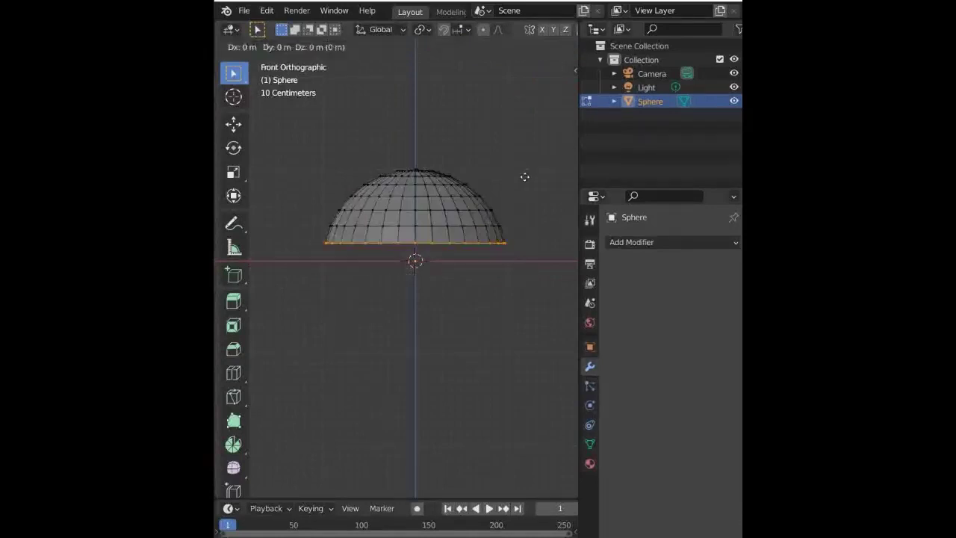
{"action": "left_click", "coordinate": [524, 342]}
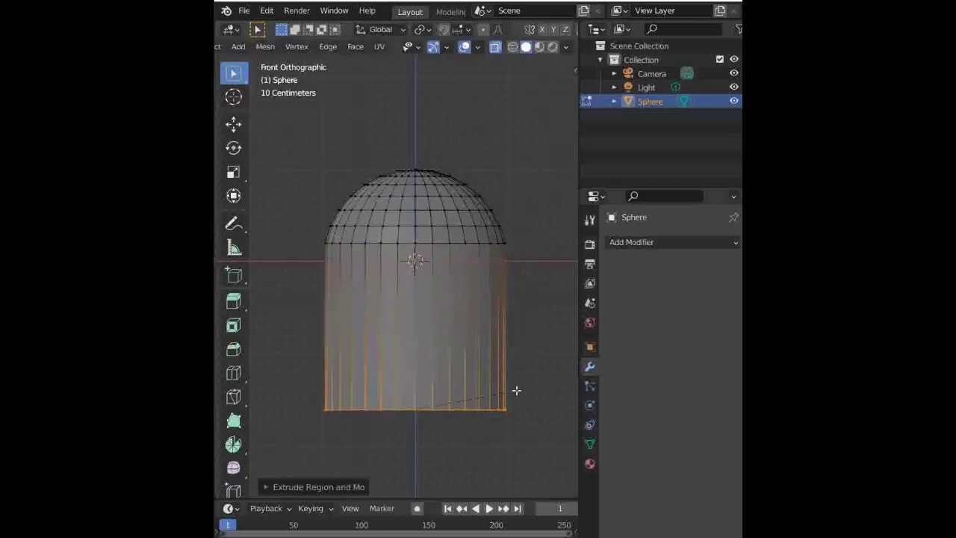
{"action": "left_click", "coordinate": [523, 393]}
{"action": "key", "text": "ctrl+z"}
{"action": "key", "text": "ctrl+shift+z"}
{"action": "key", "text": "ctrl+z"}
{"action": "middle_click_drag", "start_coordinate": [473, 366], "coordinate": [498, 312]}
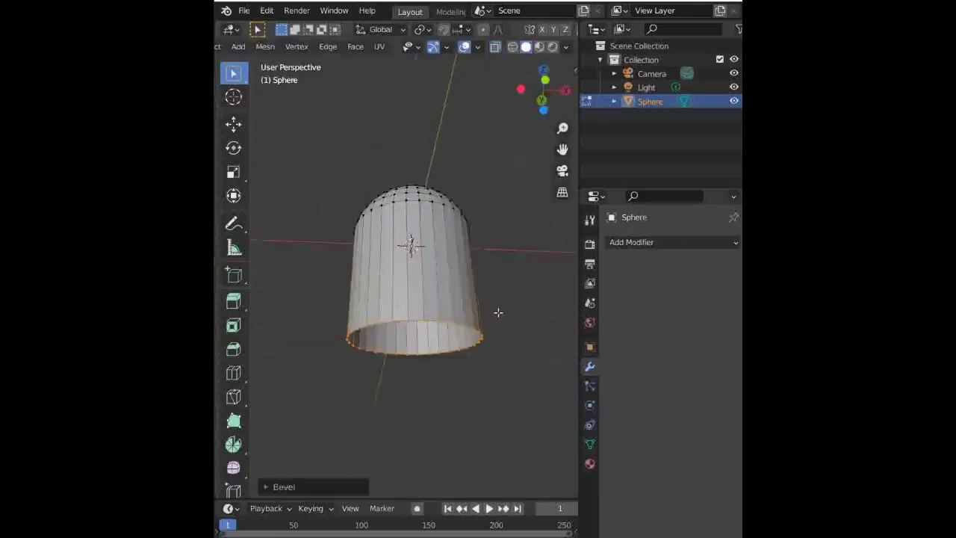
{"action": "key", "text": "ctrl+z"}
{"action": "key", "text": "ctrl+shift+z"}
Fill the open bottom with a face and reselect the bottom ring in solid view.
{"action": "key", "text": "f"}
{"action": "left_click", "coordinate": [493, 343]}
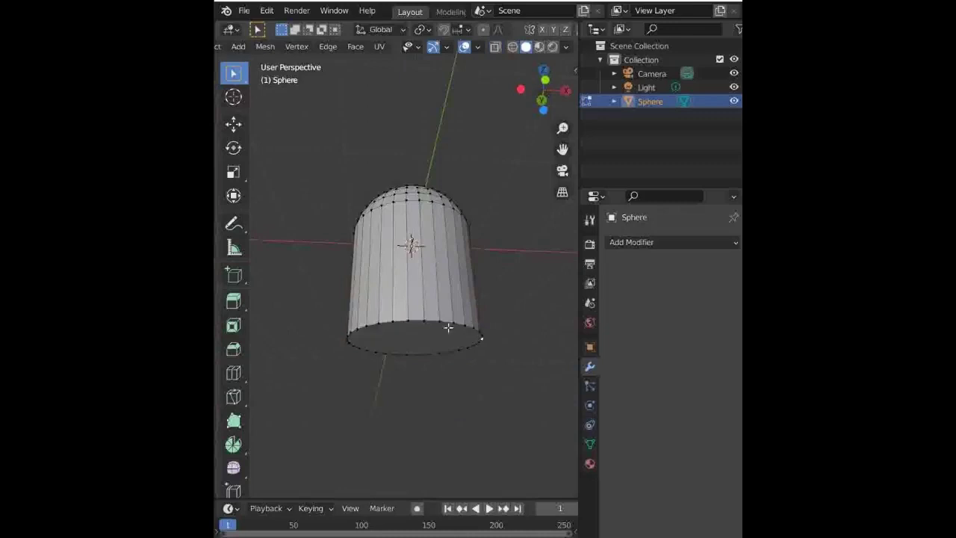
{"action": "left_click", "coordinate": [545, 79]}
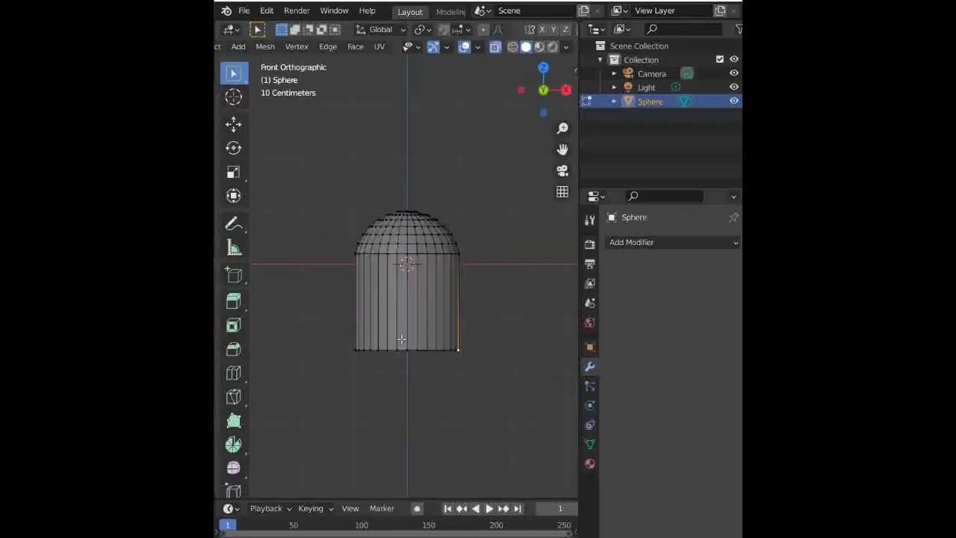
{"action": "left_click_drag", "start_coordinate": [344, 333], "coordinate": [565, 387]}
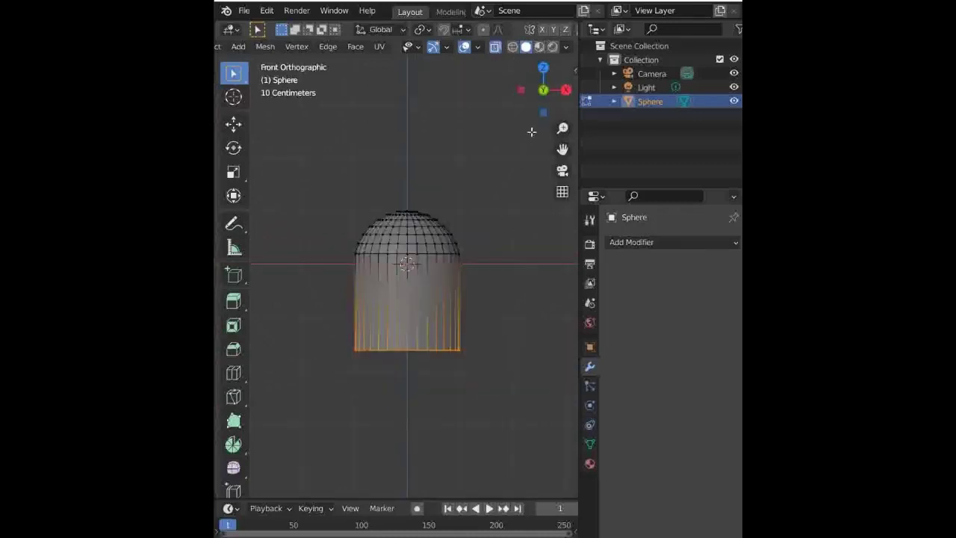
{"action": "mouse_move", "coordinate": [543, 94]}
{"action": "left_mouse_down"}
{"action": "mouse_move", "coordinate": [523, 101]}
{"action": "mouse_move", "coordinate": [500, 51]}
{"action": "left_mouse_up"}
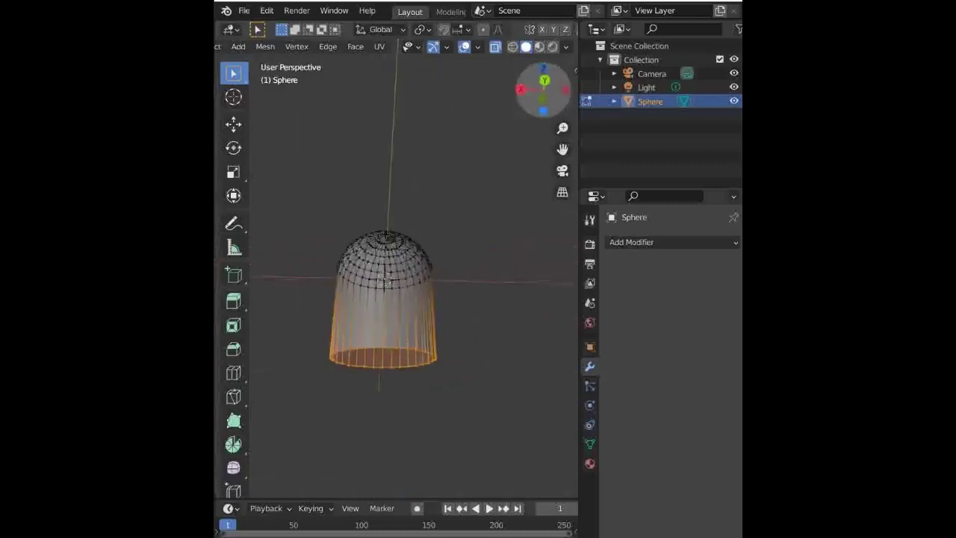
{"action": "left_click", "coordinate": [498, 50]}
Inset the bottom face, then in X-ray Back view select the body's right half.
{"action": "key", "text": "i"}
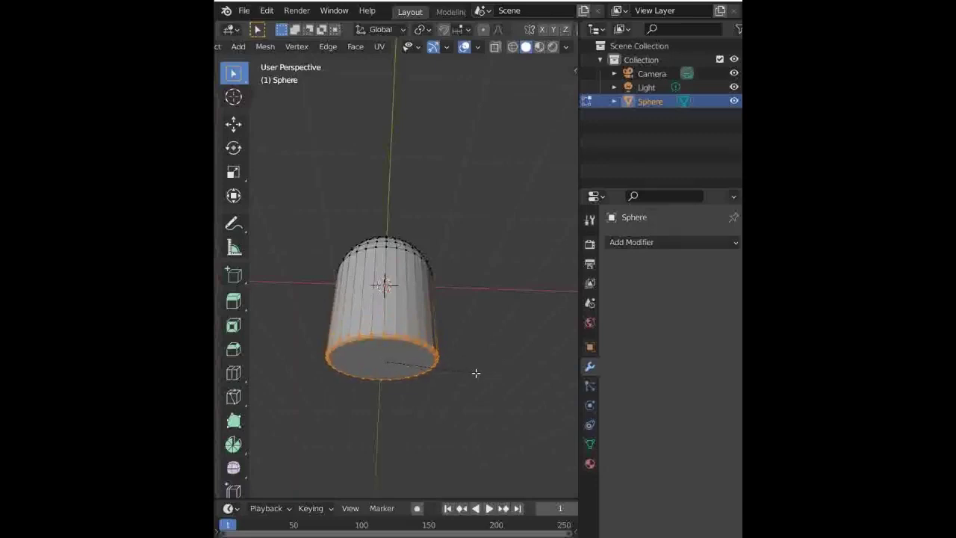
{"action": "left_click", "coordinate": [476, 372]}
{"action": "left_click", "coordinate": [450, 364]}
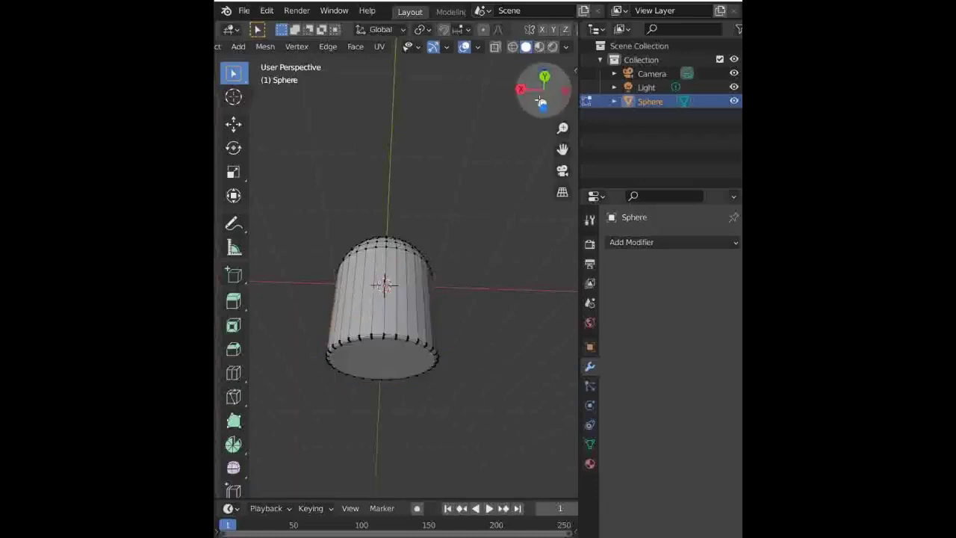
{"action": "left_click_drag", "start_coordinate": [539, 100], "coordinate": [542, 78]}
{"action": "left_click", "coordinate": [543, 74]}
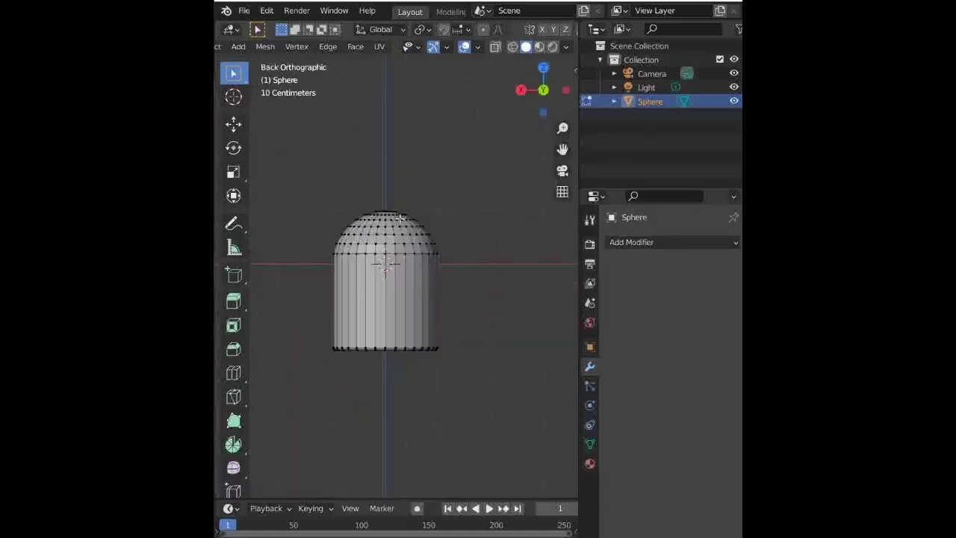
{"action": "left_click", "coordinate": [495, 47]}
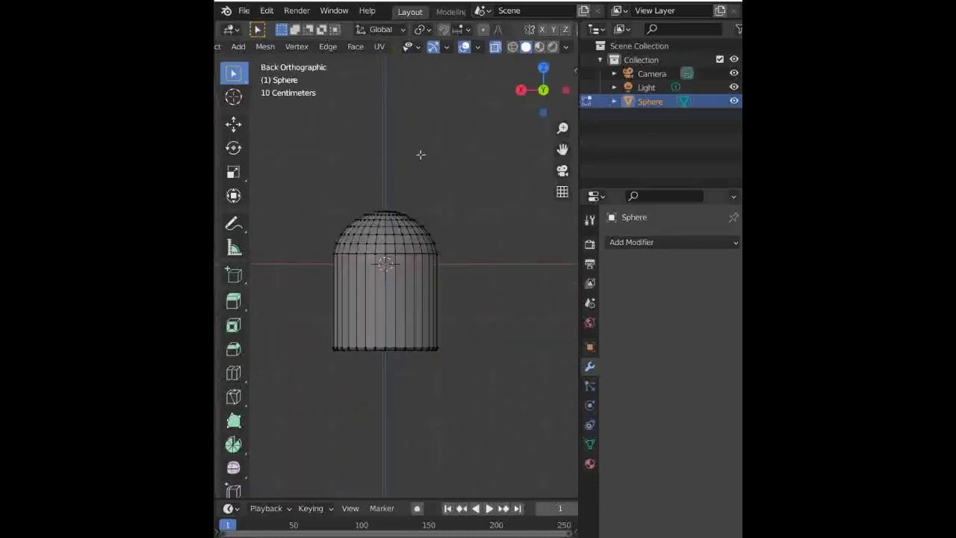
{"action": "left_click_drag", "start_coordinate": [385, 205], "coordinate": [480, 385]}
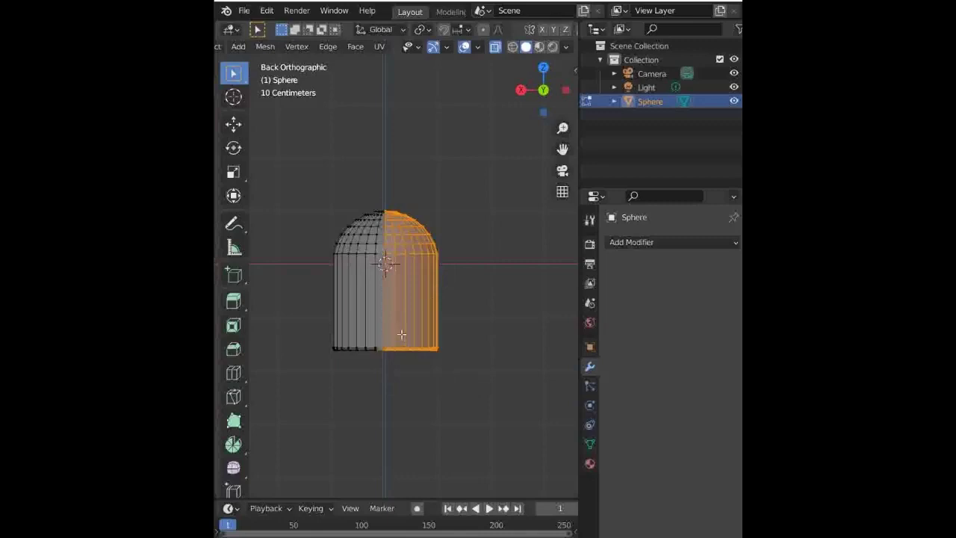
Move the selected right half sideways along the X axis.
{"action": "key", "text": "g"}
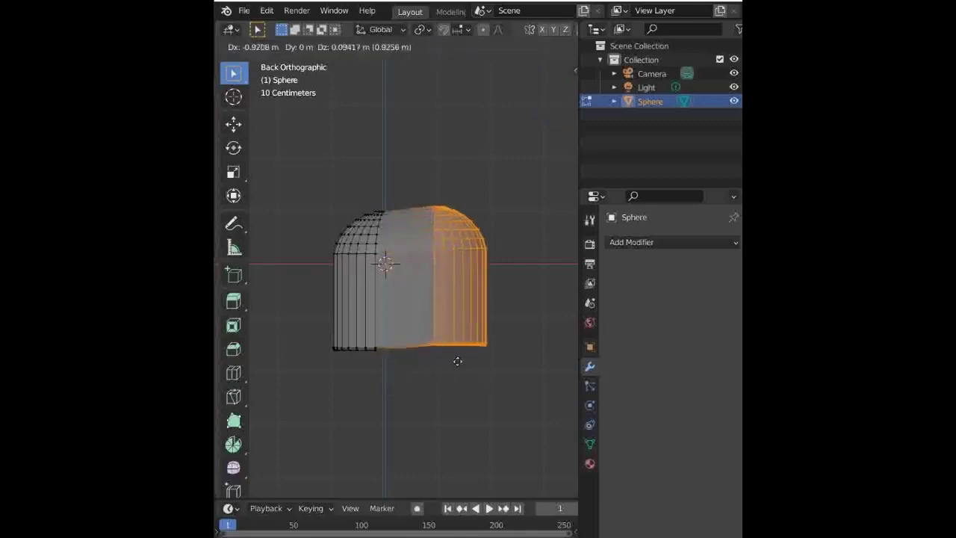
{"action": "key", "text": "x"}
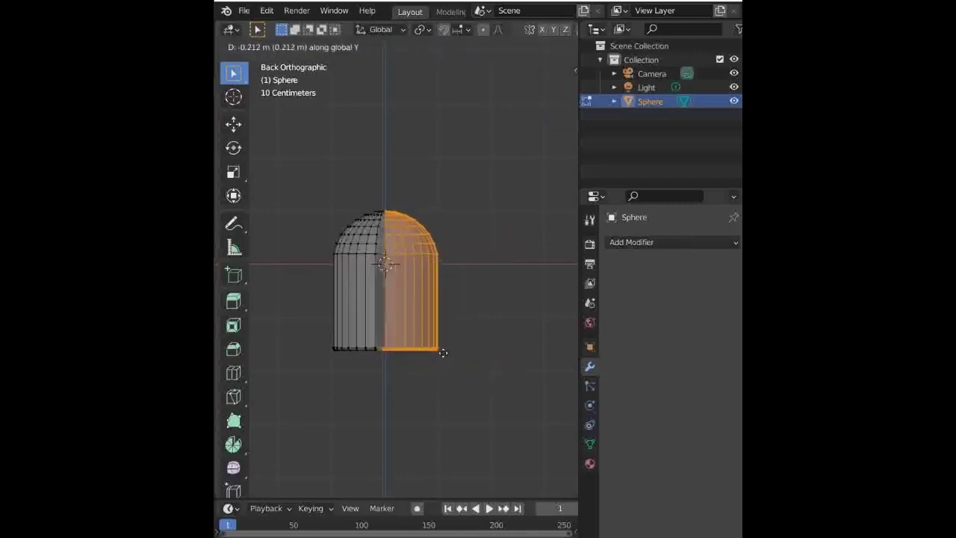
{"action": "left_click", "coordinate": [416, 311]}
Delete the left half's vertices and bring up the Add Modifier list.
{"action": "left_click_drag", "start_coordinate": [295, 183], "coordinate": [416, 383]}
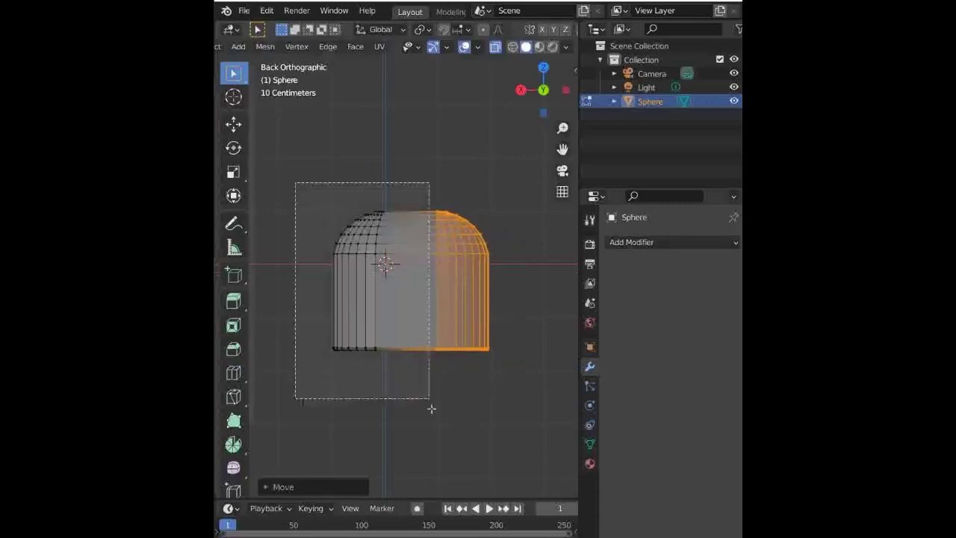
{"action": "key", "text": "x"}
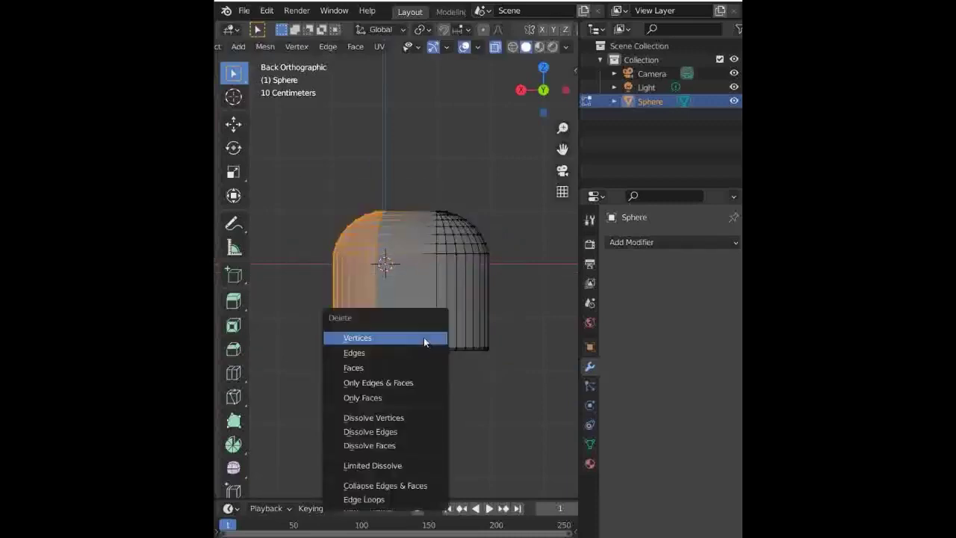
{"action": "left_click", "coordinate": [423, 337]}
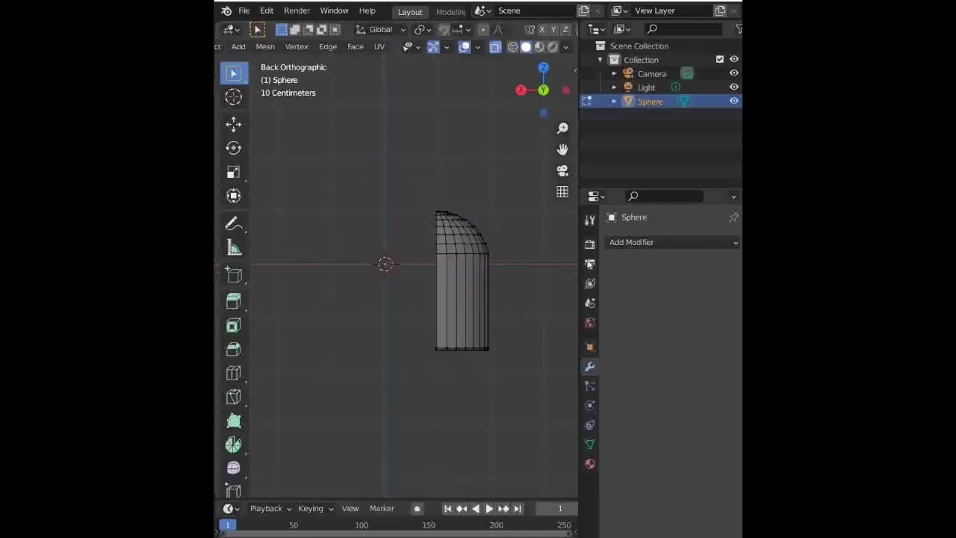
{"action": "left_click", "coordinate": [631, 242]}
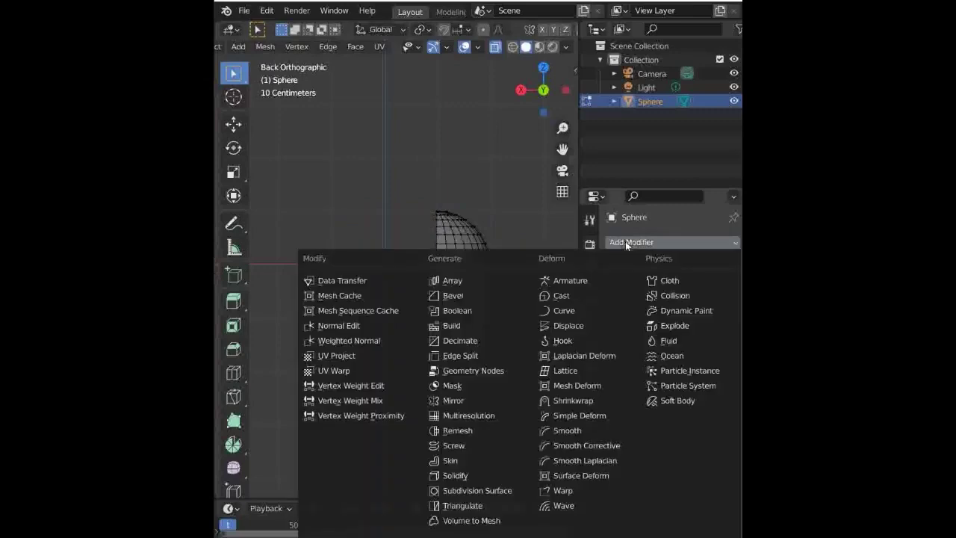
Add a Mirror modifier with only the X axis enabled.
{"action": "left_click", "coordinate": [453, 400]}
{"action": "left_click", "coordinate": [682, 289]}
{"action": "left_click", "coordinate": [672, 287]}
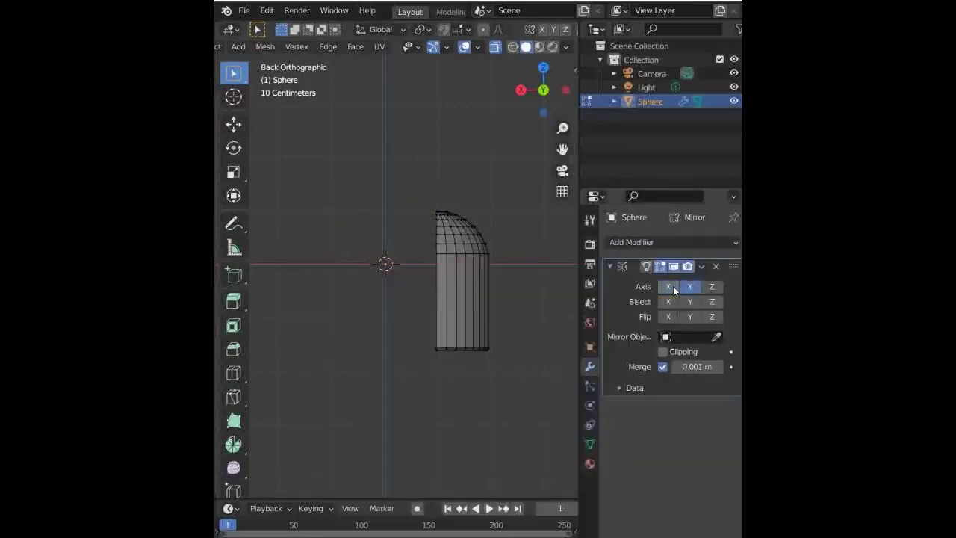
{"action": "left_click", "coordinate": [671, 288]}
{"action": "left_click", "coordinate": [689, 287]}
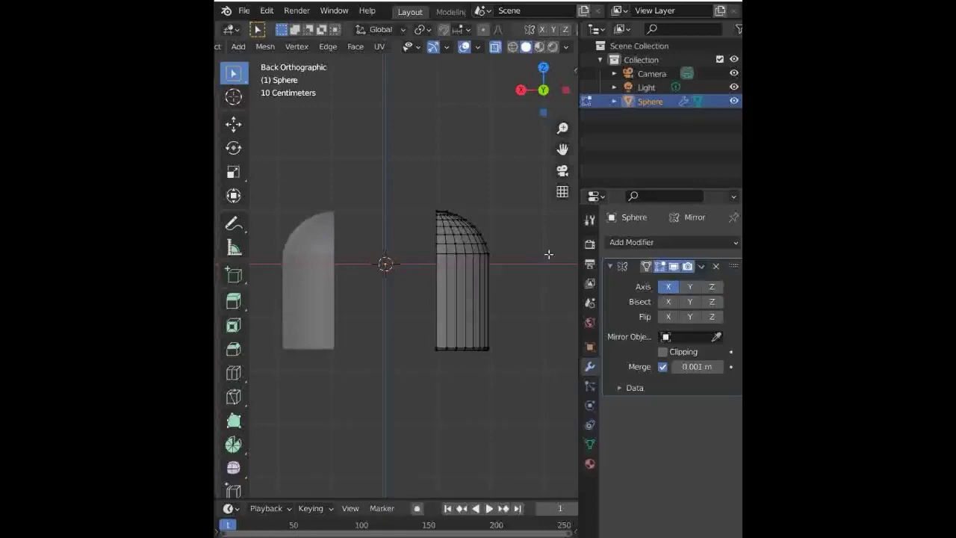
{"action": "scroll", "coordinate": [568, 33], "scroll_direction": "down", "scroll_amount": 2}
{"action": "left_click", "coordinate": [565, 31]}
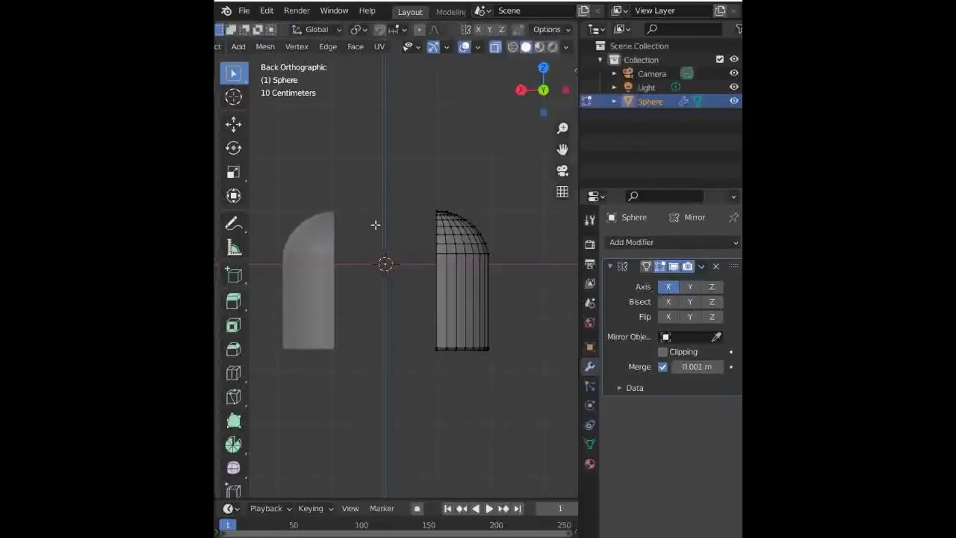
In Object Mode, enable Affect Only Origins and move the origin along X so the halves meet.
{"action": "key", "text": "Tab"}
{"action": "left_click", "coordinate": [543, 31]}
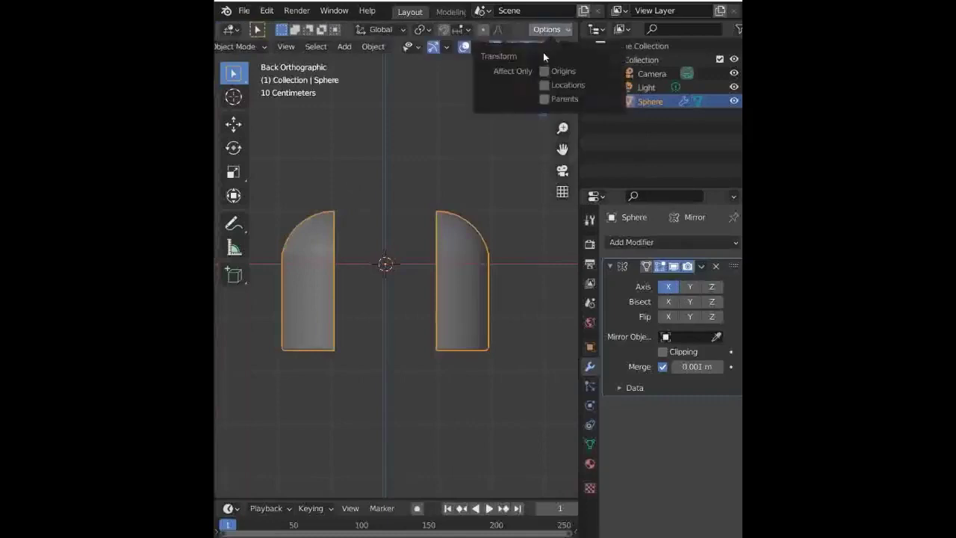
{"action": "left_click", "coordinate": [544, 71]}
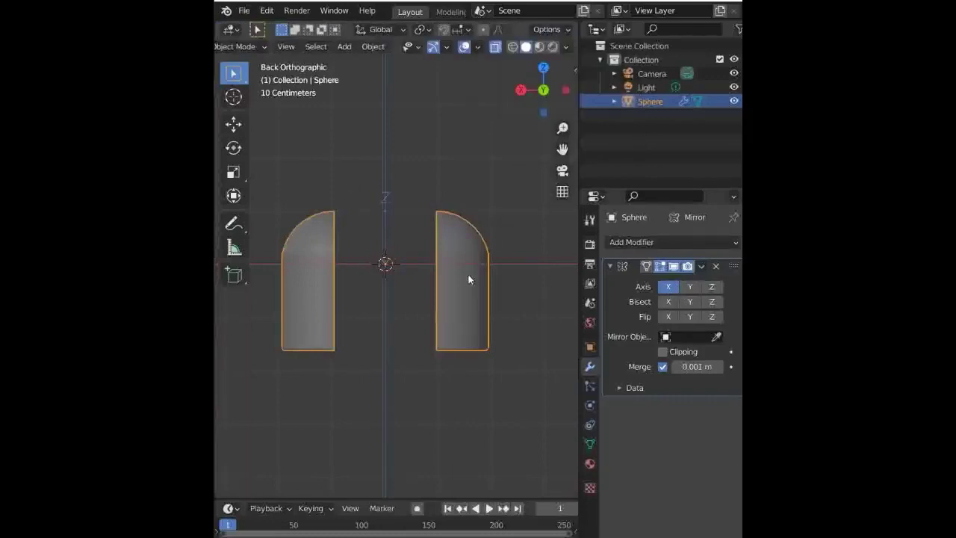
{"action": "key", "text": "g"}
{"action": "key", "text": "y"}
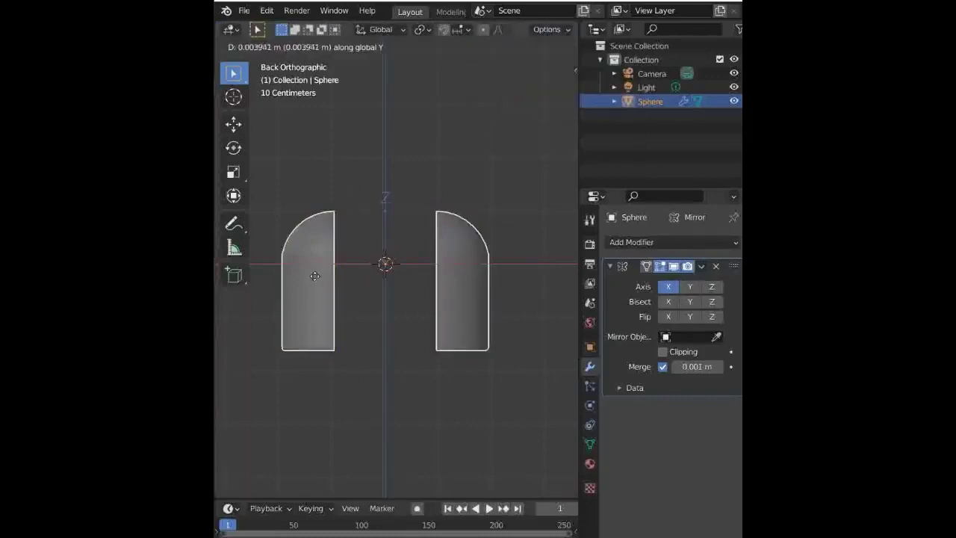
{"action": "key", "text": "x"}
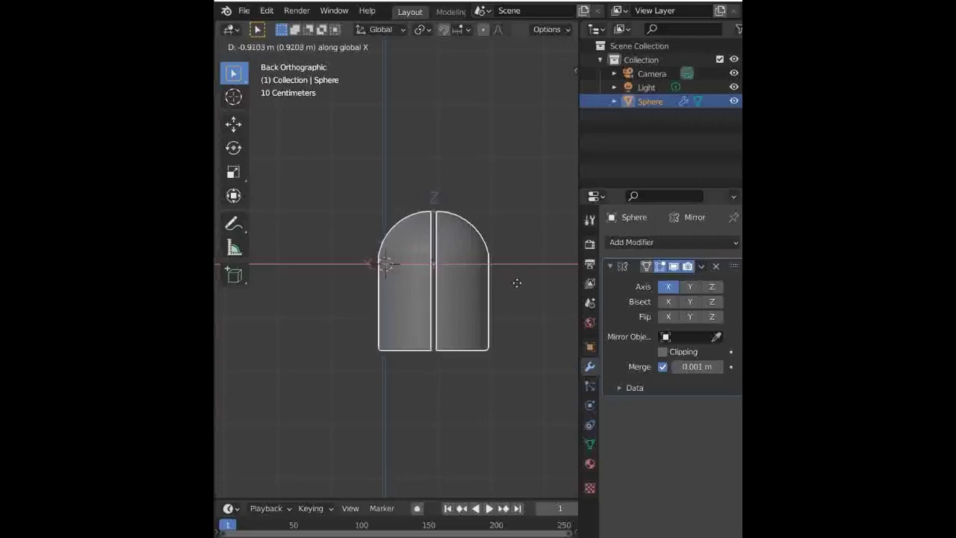
{"action": "right_click", "coordinate": [520, 286]}
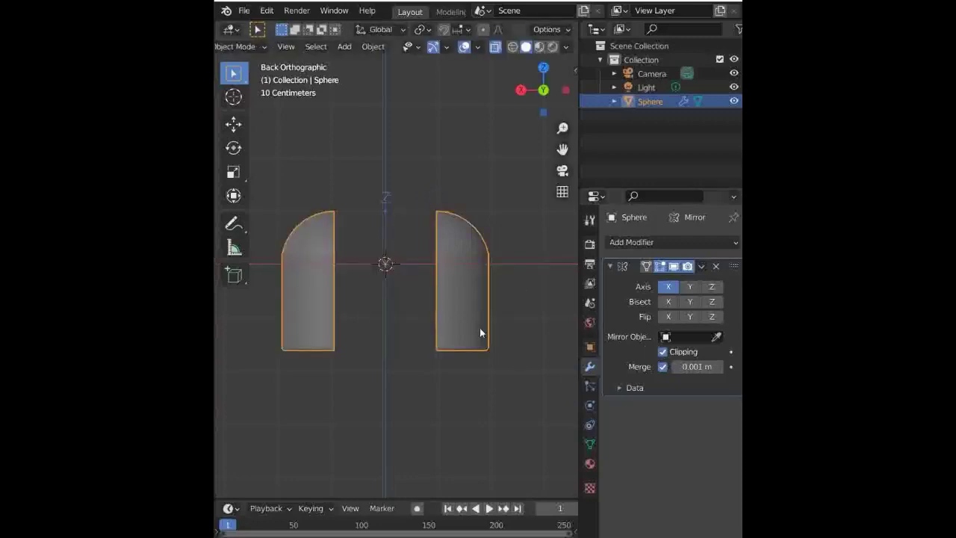
{"action": "key", "text": "g"}
{"action": "key", "text": "y"}
{"action": "key", "text": "x"}
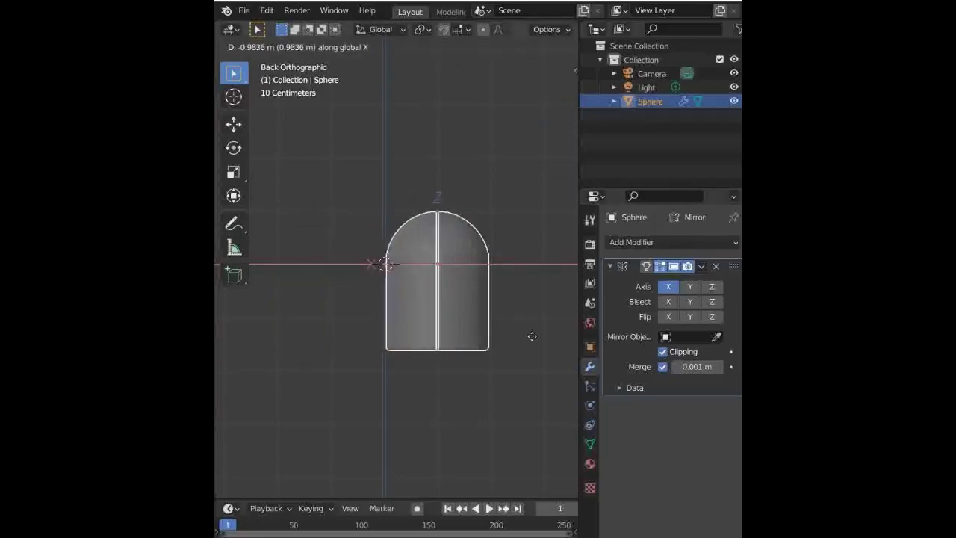
{"action": "left_click", "coordinate": [529, 335]}
Reselect the body and adjust the origin until the halves join without a gap.
{"action": "scroll", "coordinate": [497, 326], "scroll_direction": "up", "scroll_amount": 3}
{"action": "scroll", "coordinate": [487, 323], "scroll_direction": "up", "scroll_amount": 1}
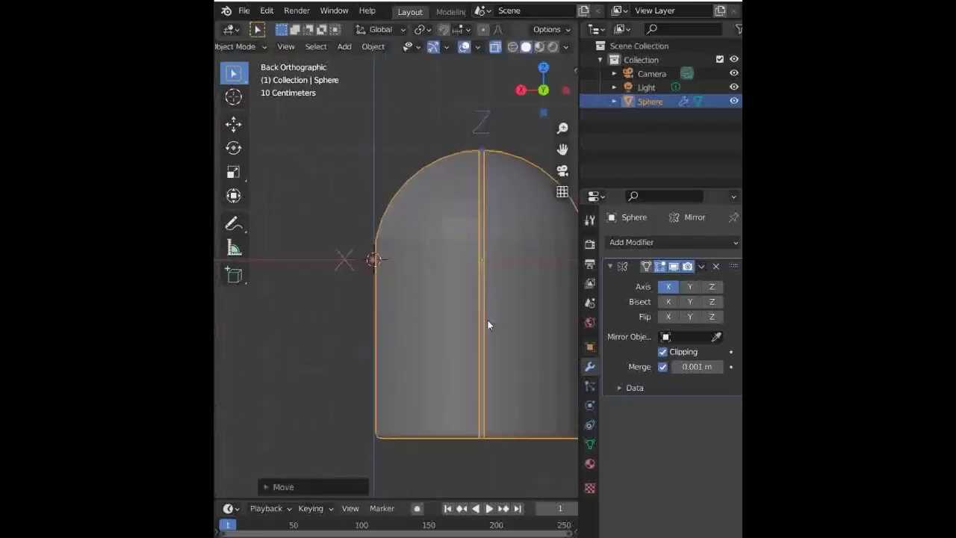
{"action": "left_click", "coordinate": [419, 156]}
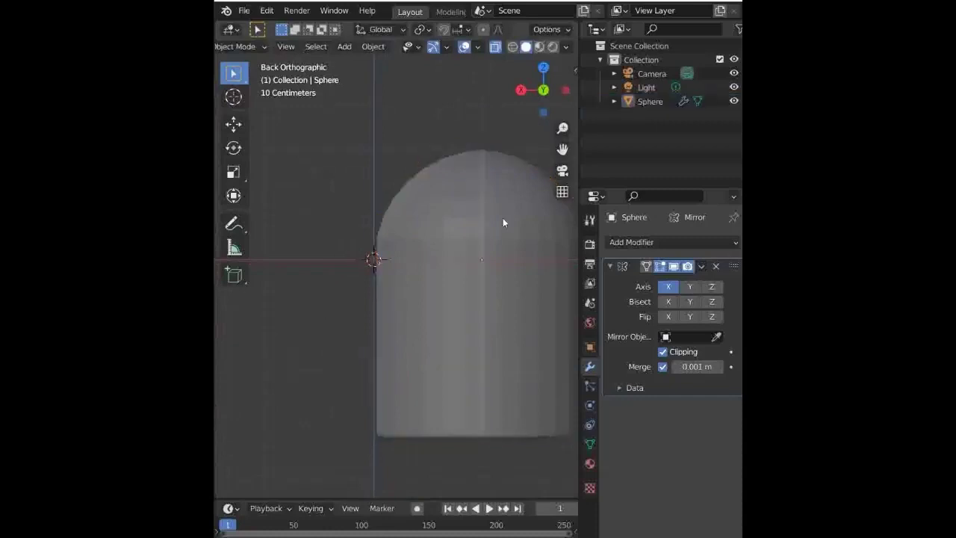
{"action": "left_click", "coordinate": [494, 314]}
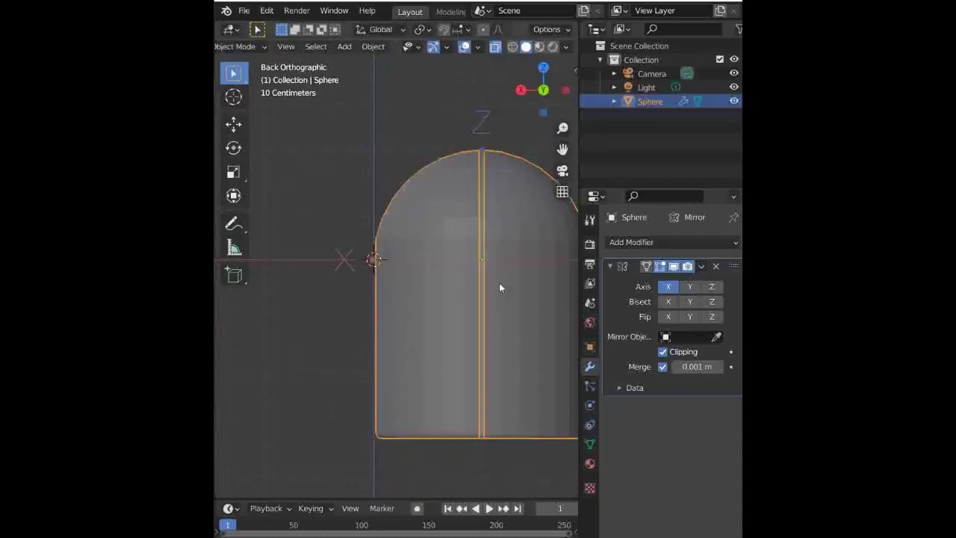
{"action": "scroll", "coordinate": [500, 288], "scroll_direction": "down", "scroll_amount": 1}
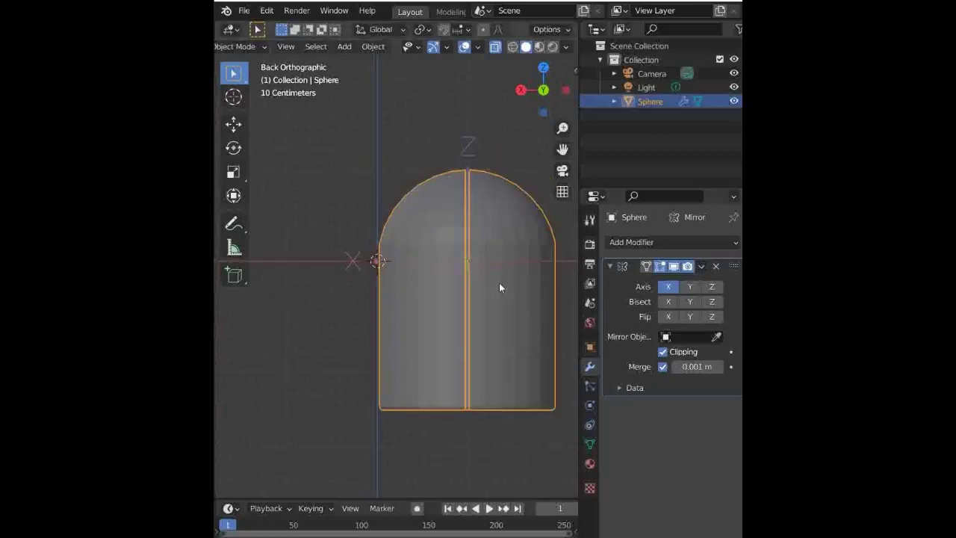
{"action": "key", "text": "g"}
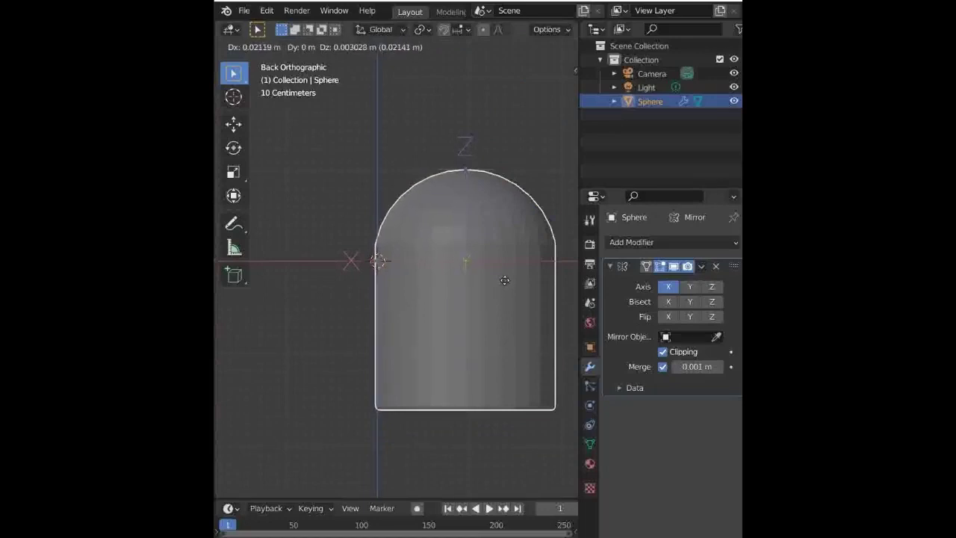
{"action": "left_click", "coordinate": [505, 280]}
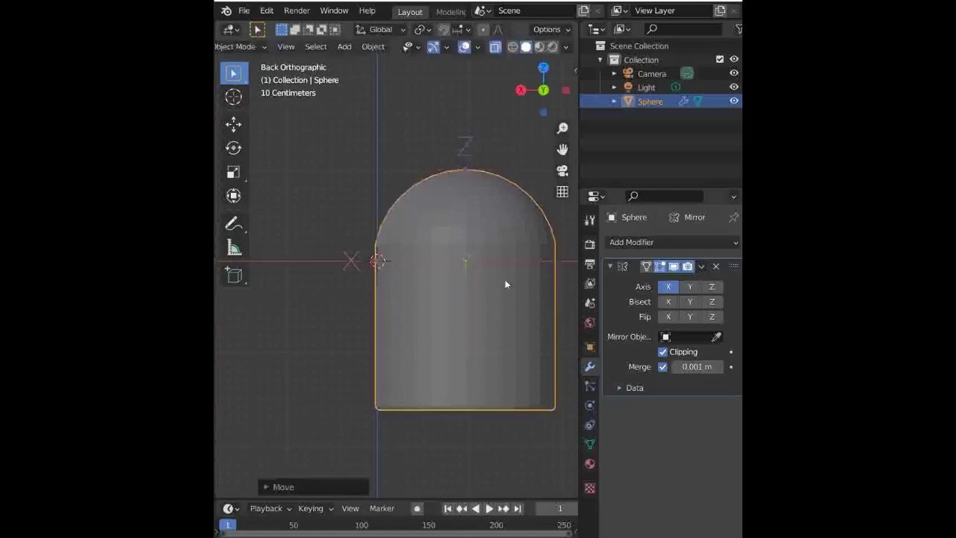
Turn off origin-only moves and shift the whole body along X to centre it.
{"action": "left_click", "coordinate": [558, 29]}
{"action": "key", "text": "g"}
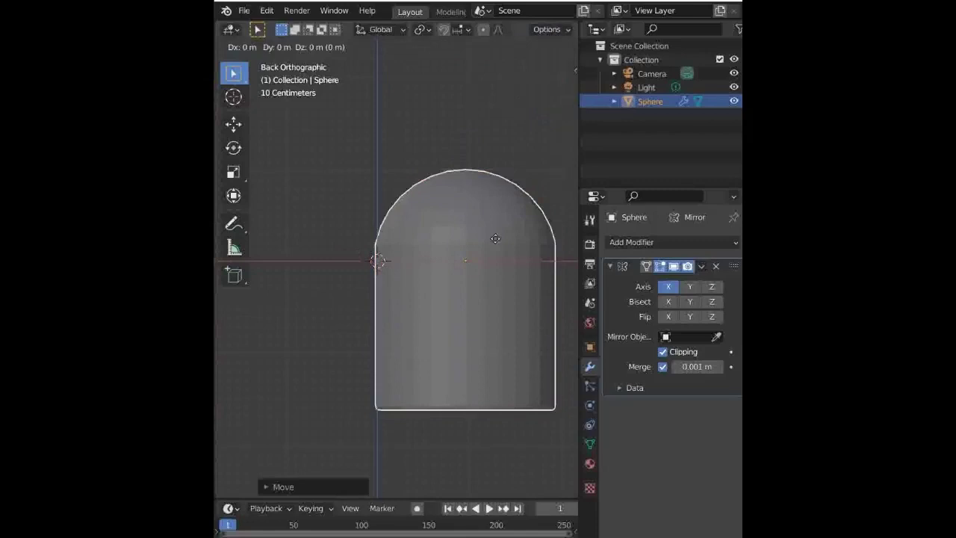
{"action": "key", "text": "x"}
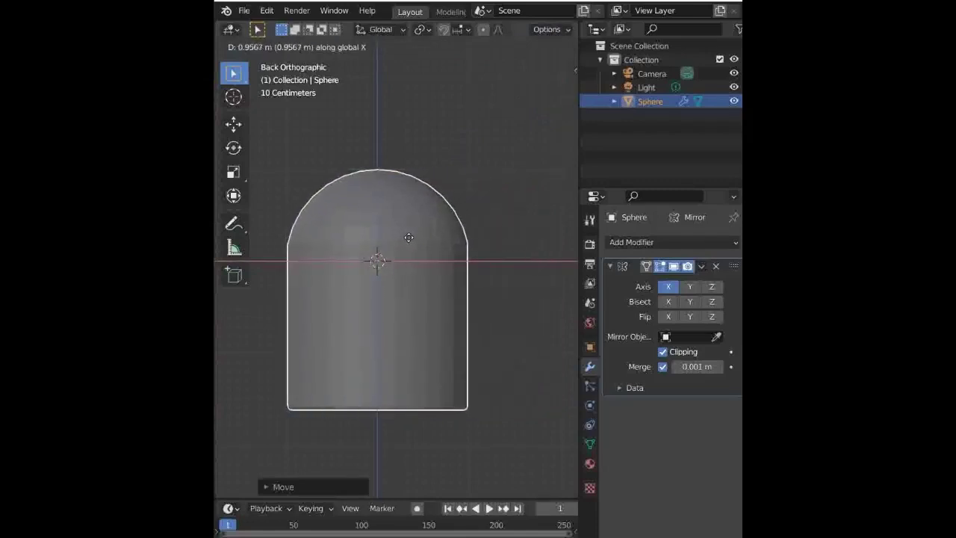
{"action": "left_click", "coordinate": [409, 237]}
{"action": "left_click_drag", "start_coordinate": [532, 83], "coordinate": [488, 132]}
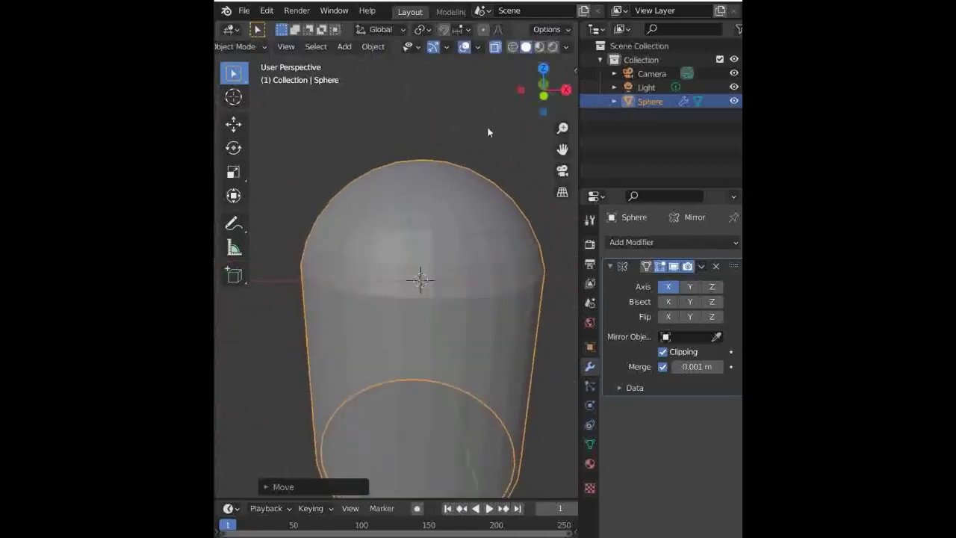
Enter Edit Mode, switch to face selection, and snap the view to the Right side.
{"action": "key", "text": "Tab"}
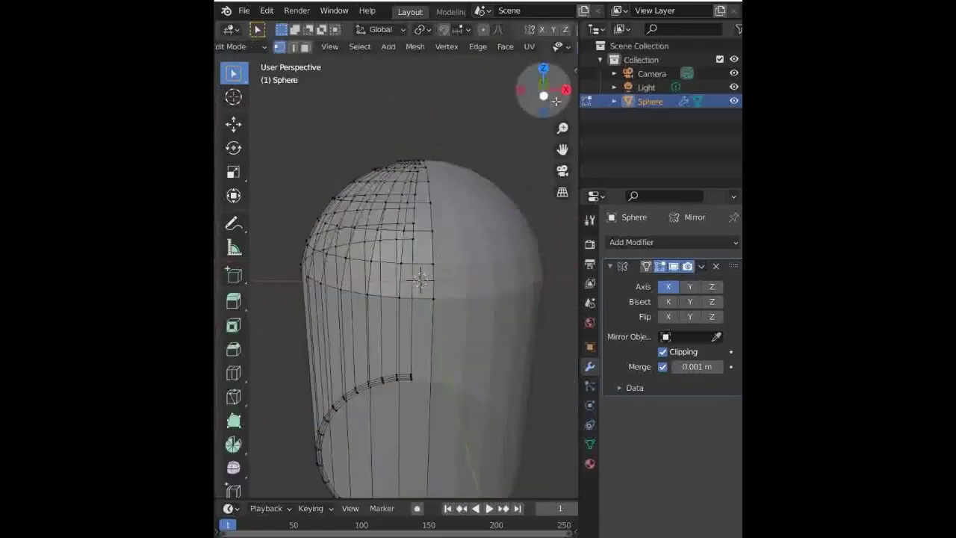
{"action": "left_click", "coordinate": [544, 96]}
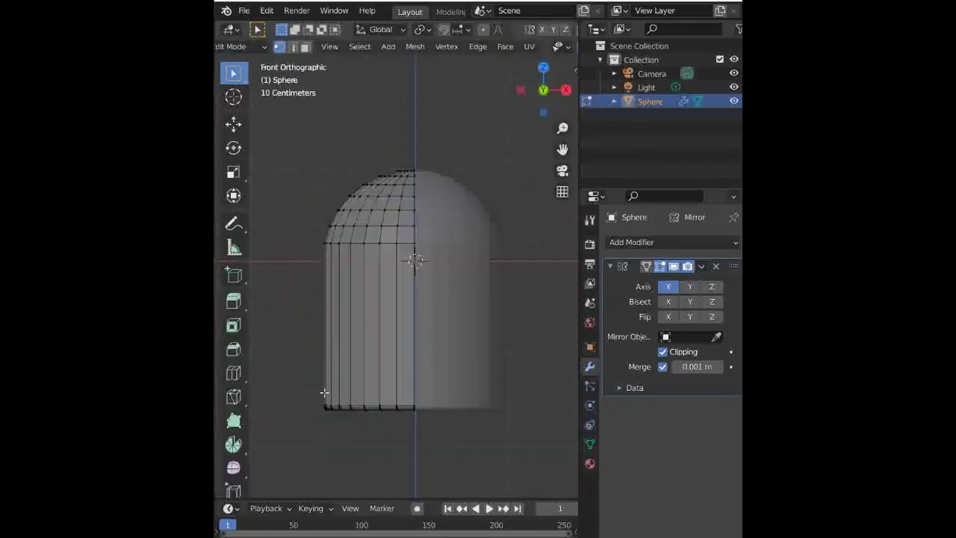
{"action": "left_click_drag", "start_coordinate": [543, 90], "coordinate": [493, 133]}
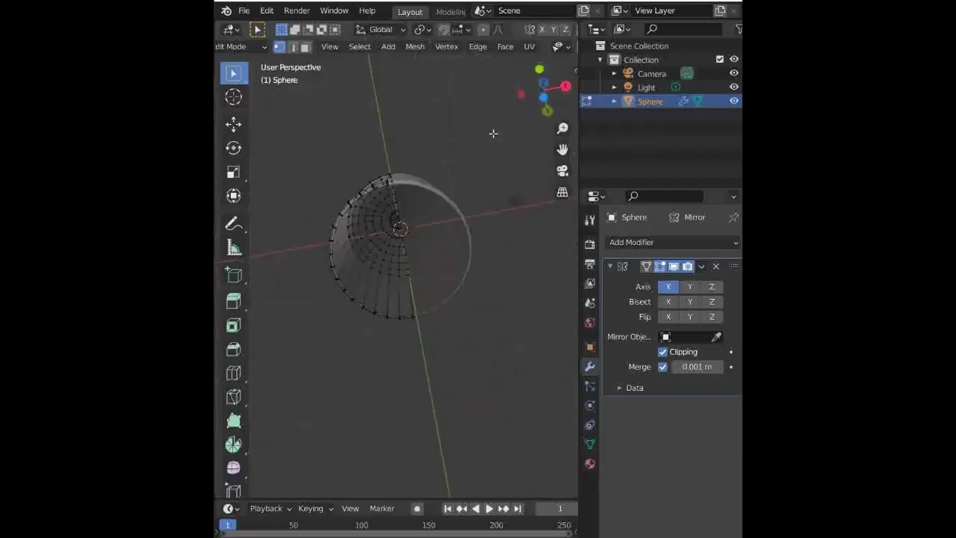
{"action": "left_click", "coordinate": [305, 46]}
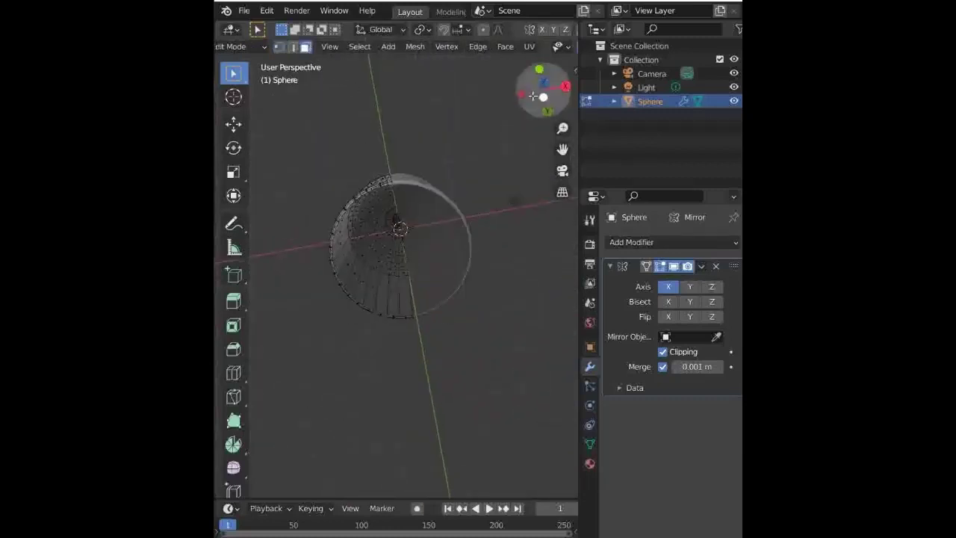
{"action": "scroll", "coordinate": [554, 47], "scroll_direction": "down", "scroll_amount": 4}
{"action": "left_click", "coordinate": [494, 46]}
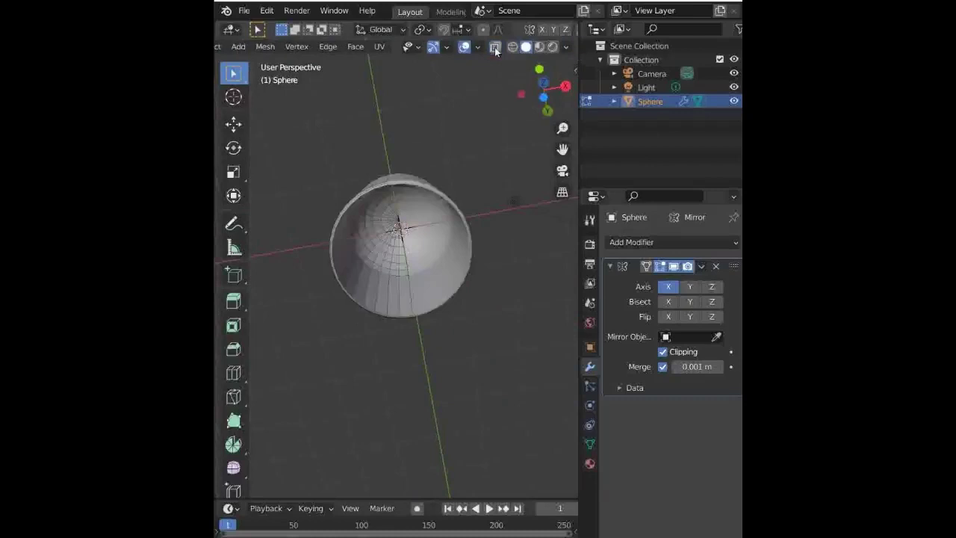
{"action": "mouse_move", "coordinate": [543, 90]}
{"action": "left_mouse_down"}
{"action": "mouse_move", "coordinate": [523, 101]}
{"action": "mouse_move", "coordinate": [532, 94]}
{"action": "mouse_move", "coordinate": [498, 89]}
{"action": "left_mouse_up"}
{"action": "left_click", "coordinate": [529, 109]}
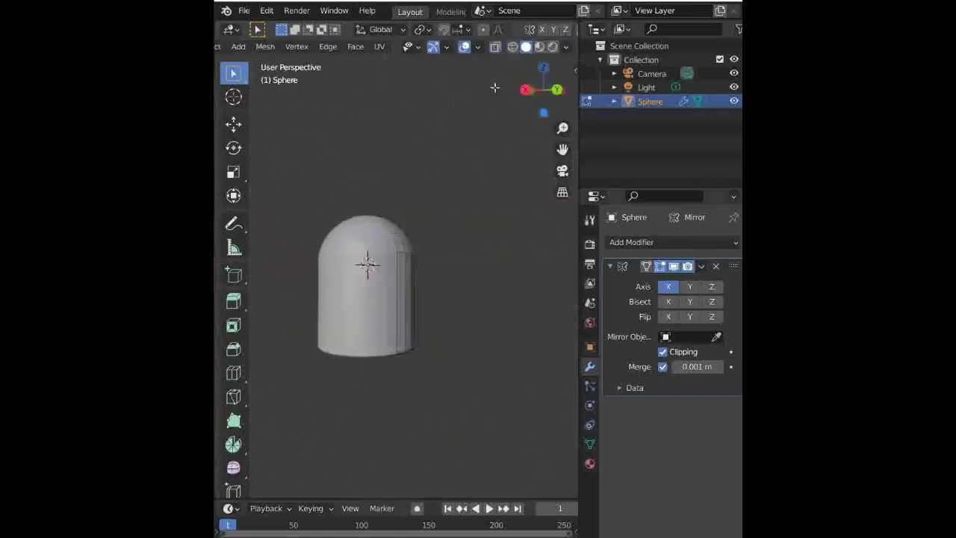
{"action": "left_click", "coordinate": [523, 89]}
With X-ray on, box-select the bottom row of vertices, then return to solid display.
{"action": "key", "text": "Tab"}
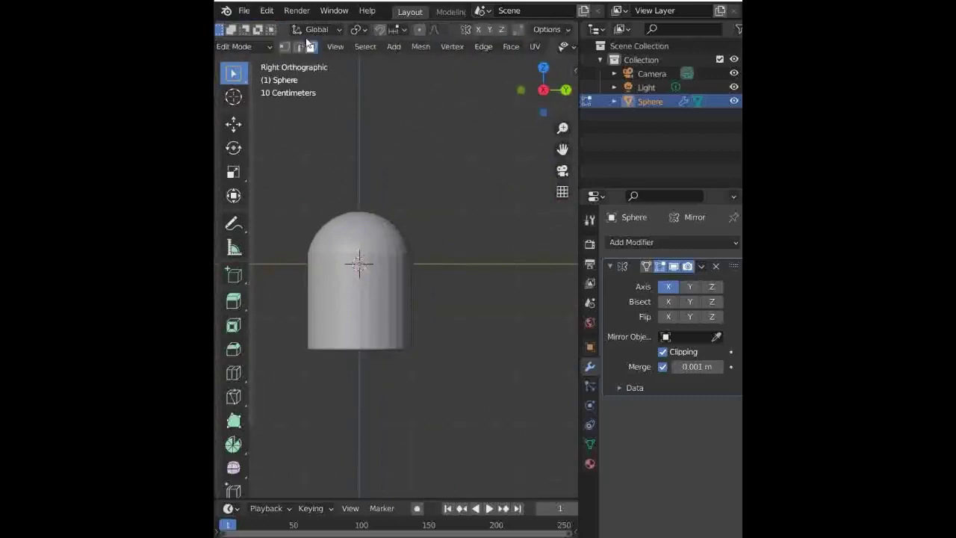
{"action": "scroll", "coordinate": [339, 46], "scroll_direction": "down", "scroll_amount": 5}
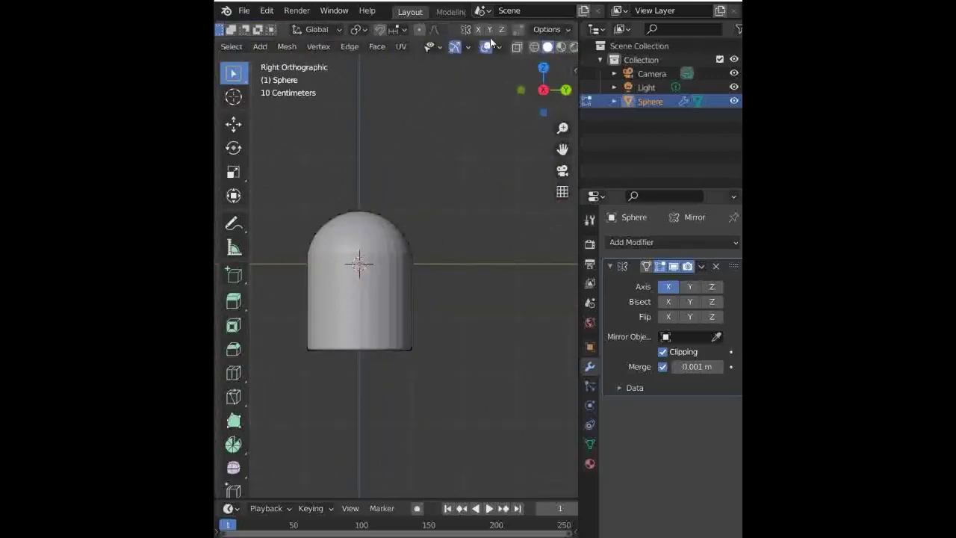
{"action": "left_click", "coordinate": [515, 47]}
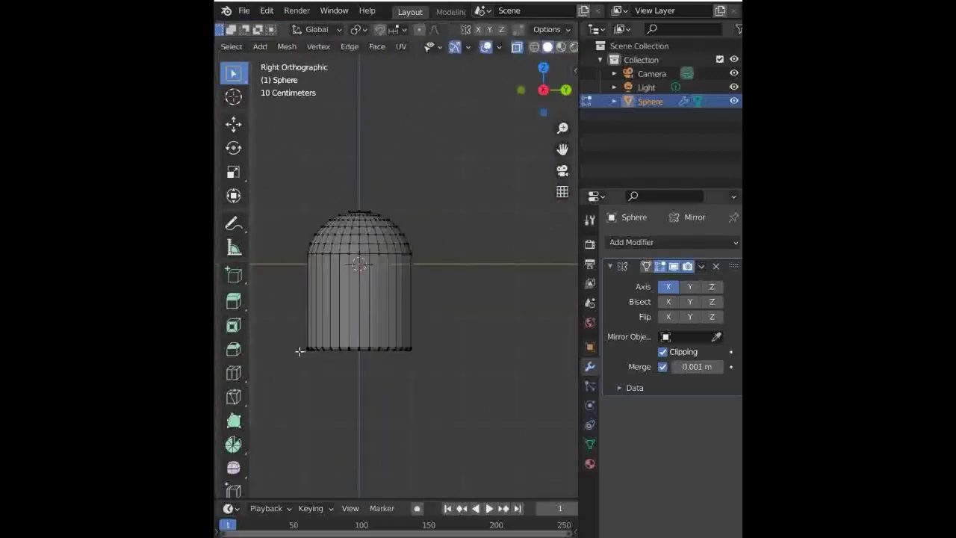
{"action": "mouse_move", "coordinate": [299, 351]}
{"action": "left_mouse_down"}
{"action": "mouse_move", "coordinate": [431, 357]}
{"action": "mouse_move", "coordinate": [272, 350]}
{"action": "mouse_move", "coordinate": [460, 378]}
{"action": "left_mouse_up"}
{"action": "mouse_move", "coordinate": [557, 86]}
{"action": "left_mouse_down"}
{"action": "mouse_move", "coordinate": [541, 104]}
{"action": "mouse_move", "coordinate": [521, 58]}
{"action": "left_mouse_up"}
{"action": "key", "text": "alt+z"}
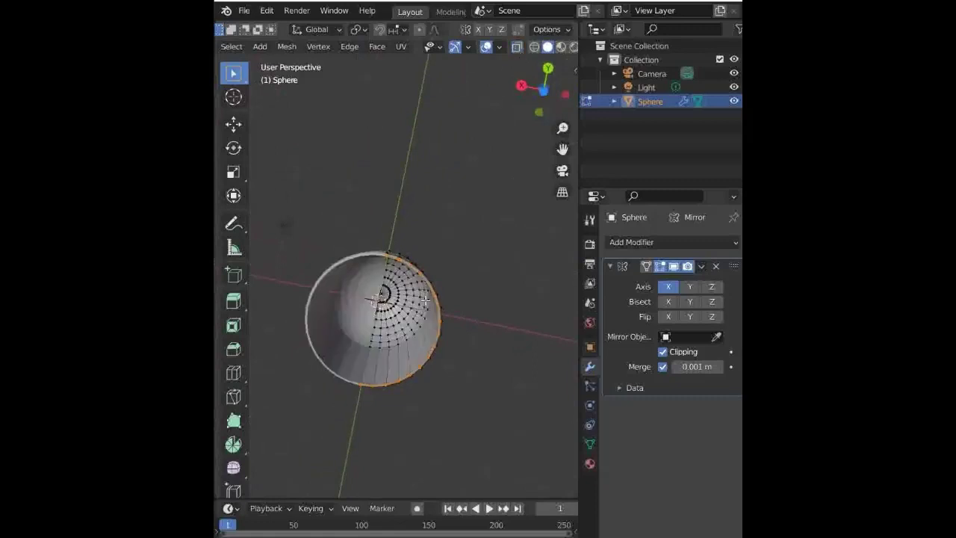
Fill the selected bottom edge loop with a single cap face.
{"action": "scroll", "coordinate": [515, 116], "scroll_direction": "up", "scroll_amount": 3}
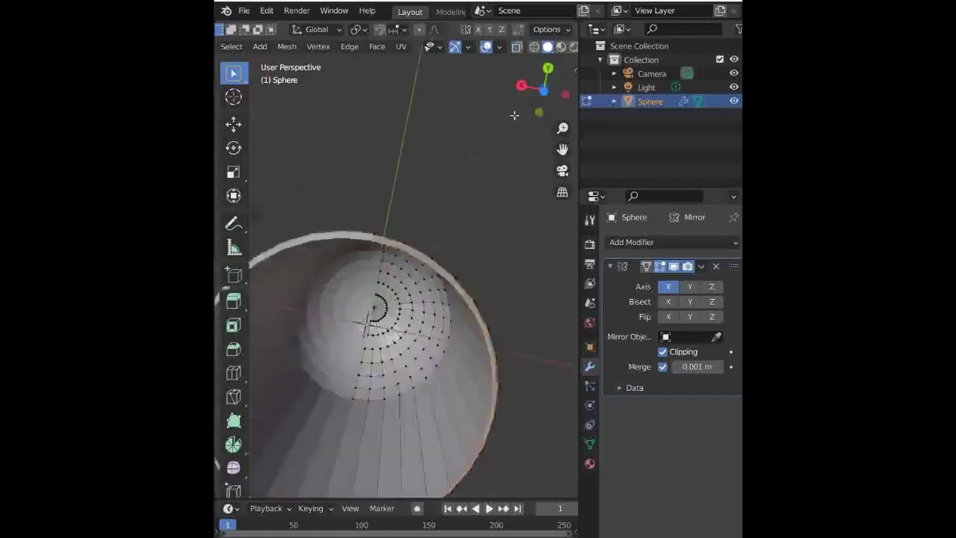
{"action": "scroll", "coordinate": [514, 115], "scroll_direction": "up", "scroll_amount": 4}
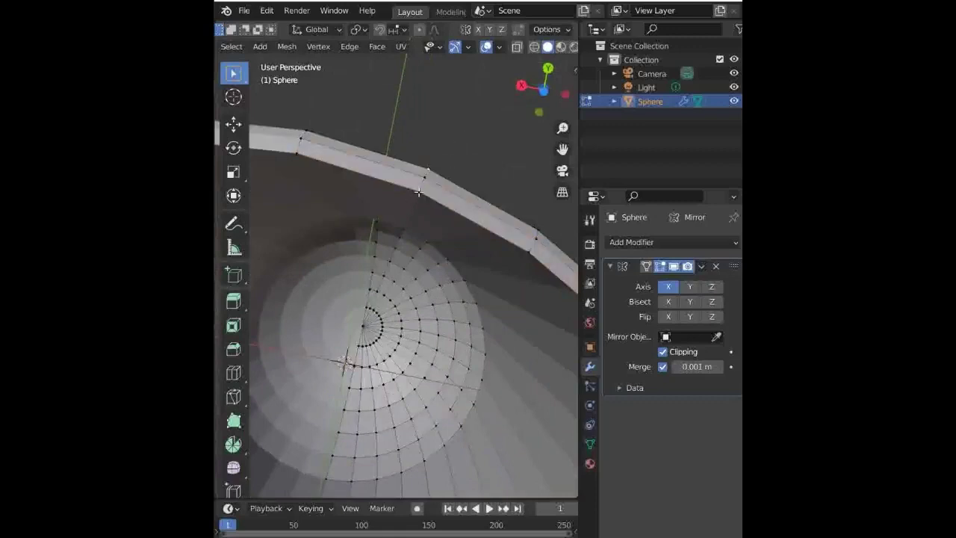
{"action": "scroll", "coordinate": [424, 194], "scroll_direction": "down", "scroll_amount": 2}
{"action": "scroll", "coordinate": [424, 196], "scroll_direction": "down", "scroll_amount": 3}
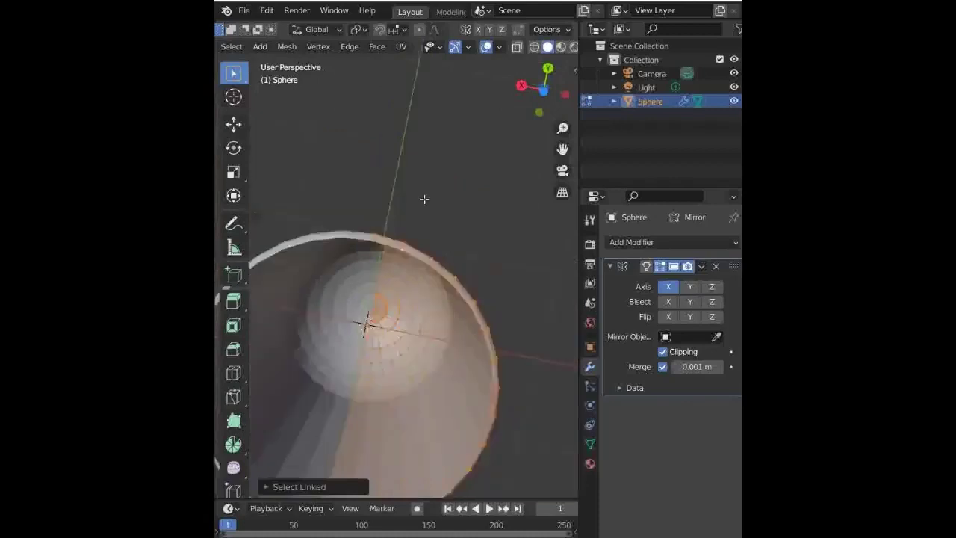
{"action": "scroll", "coordinate": [430, 191], "scroll_direction": "down", "scroll_amount": 2}
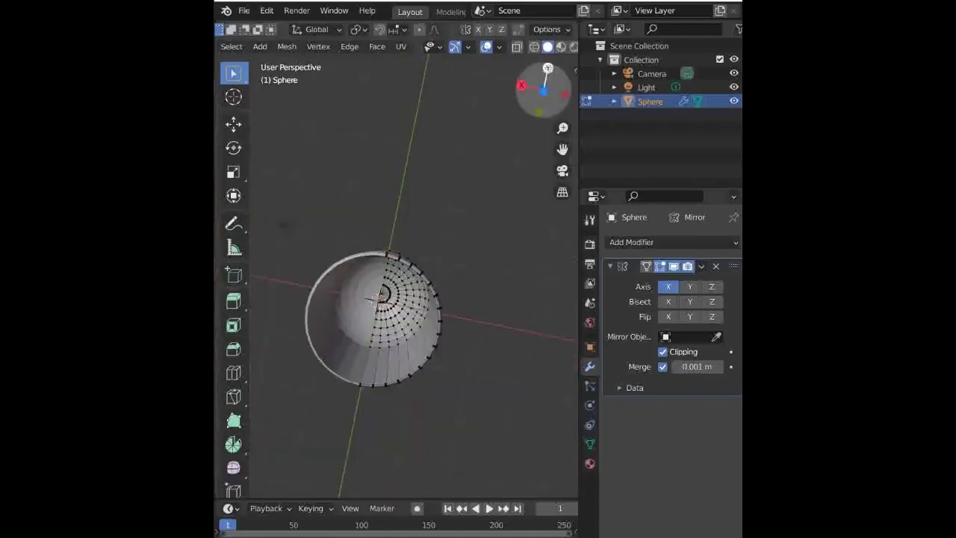
{"action": "left_click", "coordinate": [548, 69]}
{"action": "scroll", "coordinate": [505, 256], "scroll_direction": "up", "scroll_amount": 5}
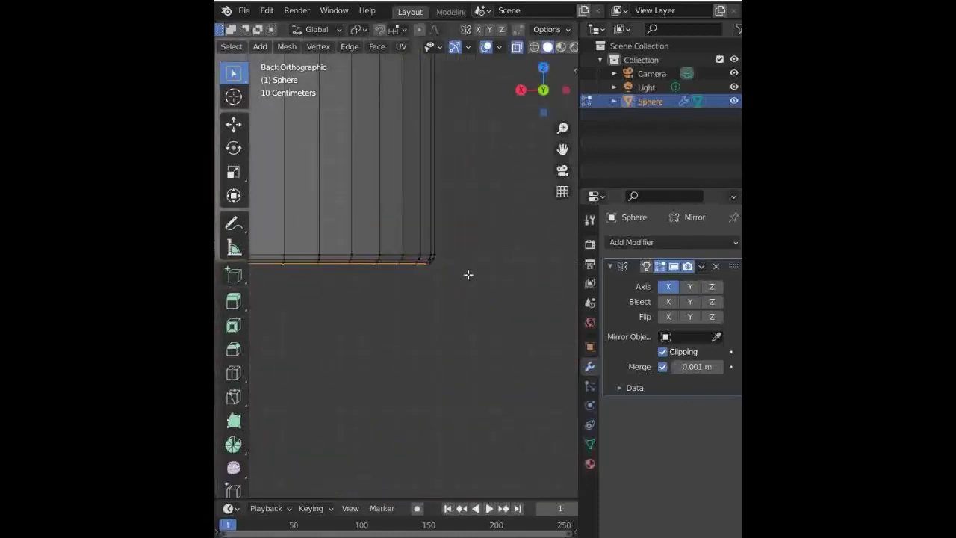
{"action": "middle_click_drag", "start_coordinate": [468, 274], "coordinate": [433, 239]}
{"action": "key", "text": "f"}
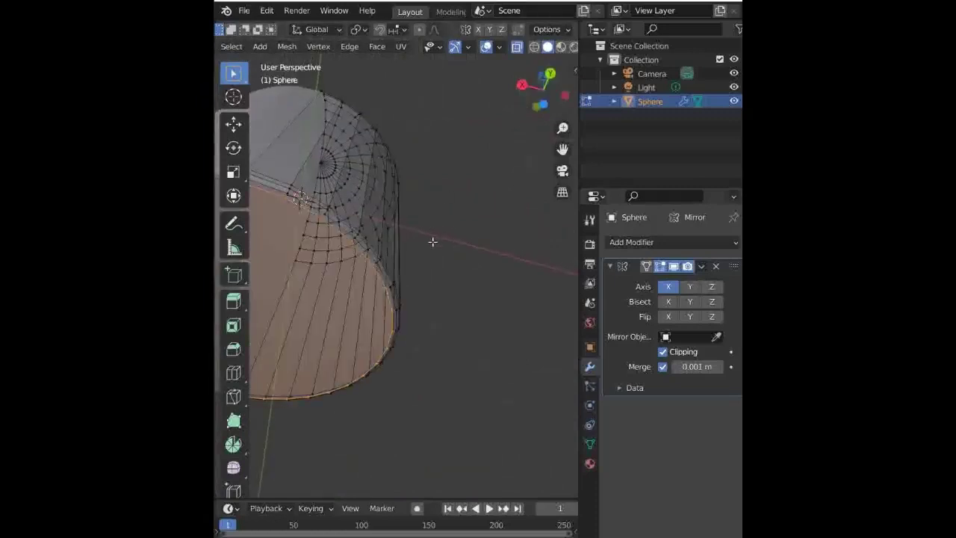
Clear the selection, switch to Face select, and view the underside from below.
{"action": "middle_click_drag", "start_coordinate": [516, 307], "coordinate": [473, 261]}
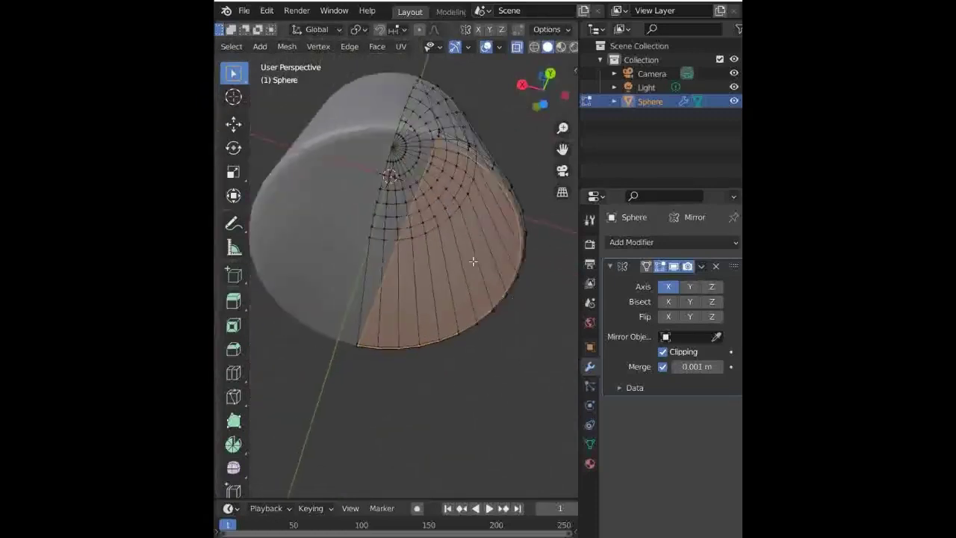
{"action": "key", "text": "alt+a"}
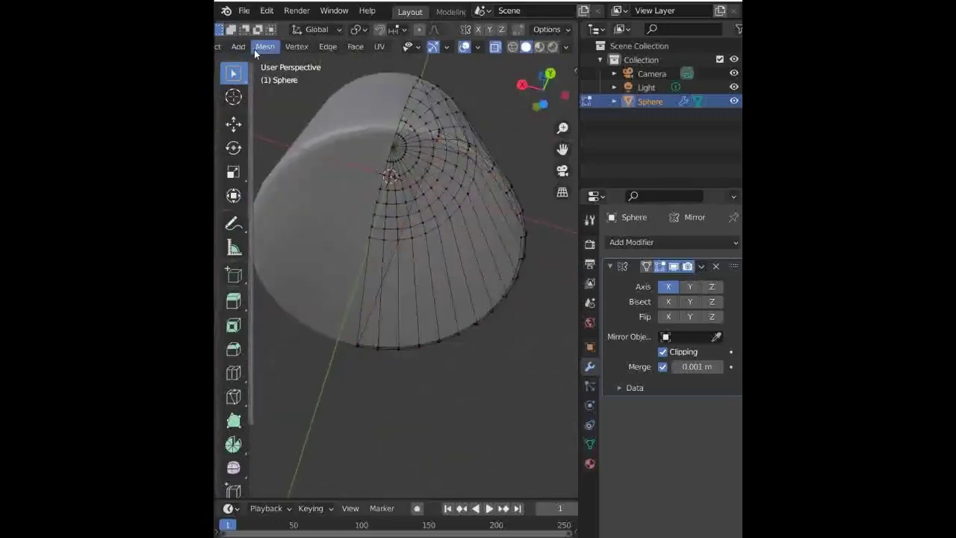
{"action": "scroll", "coordinate": [254, 50], "scroll_direction": "up", "scroll_amount": 5}
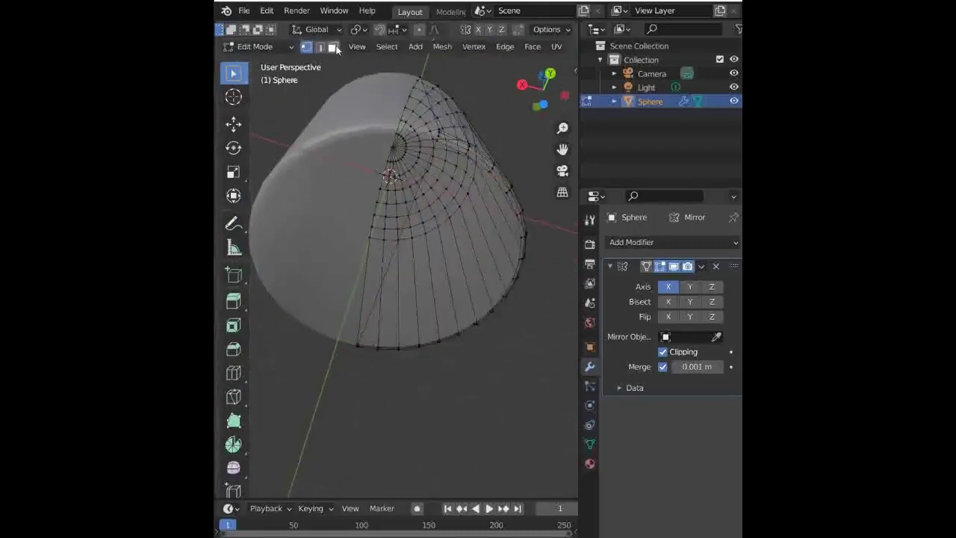
{"action": "left_click", "coordinate": [332, 47]}
{"action": "left_click", "coordinate": [548, 104]}
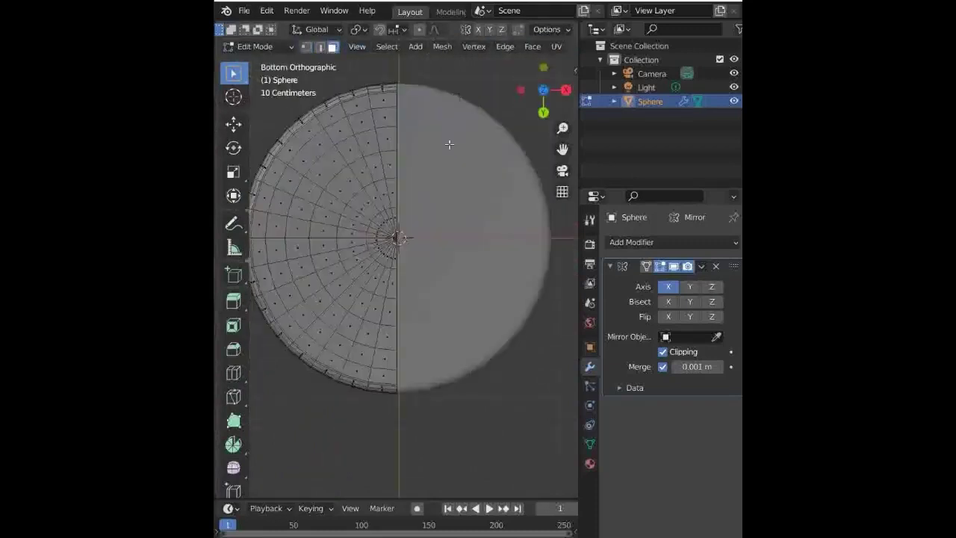
With X-ray off, select the bottom cap and inset it.
{"action": "left_click", "coordinate": [366, 207]}
{"action": "left_click", "coordinate": [490, 229]}
{"action": "scroll", "coordinate": [370, 65], "scroll_direction": "down", "scroll_amount": 7}
{"action": "scroll", "coordinate": [471, 47], "scroll_direction": "down", "scroll_amount": 3}
{"action": "scroll", "coordinate": [471, 47], "scroll_direction": "down", "scroll_amount": 2}
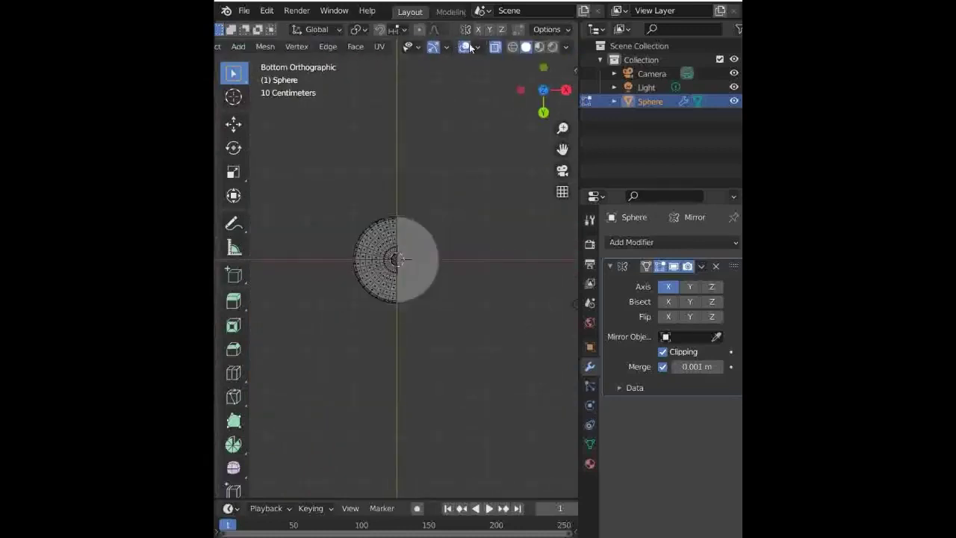
{"action": "left_click", "coordinate": [497, 47]}
{"action": "scroll", "coordinate": [448, 134], "scroll_direction": "up", "scroll_amount": 5}
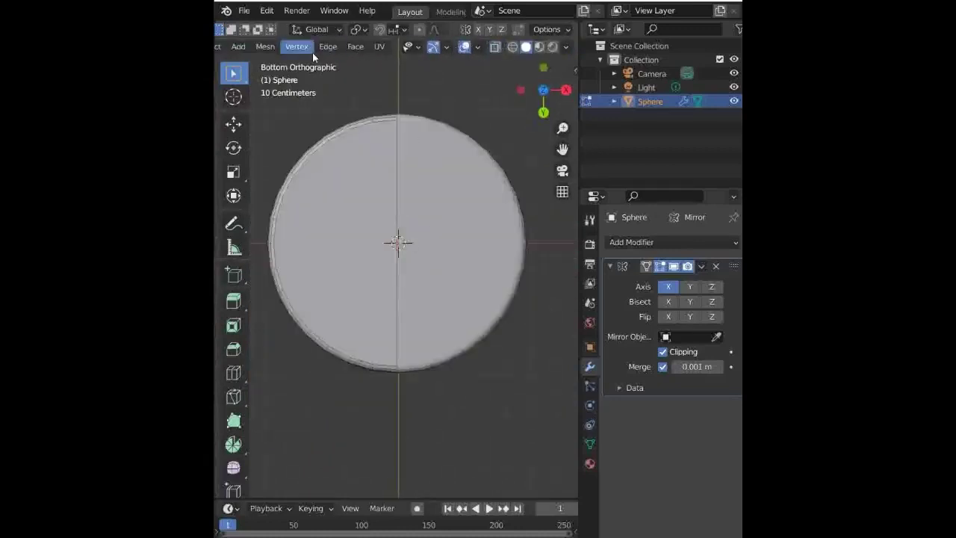
{"action": "key", "text": "a"}
{"action": "key", "text": "i"}
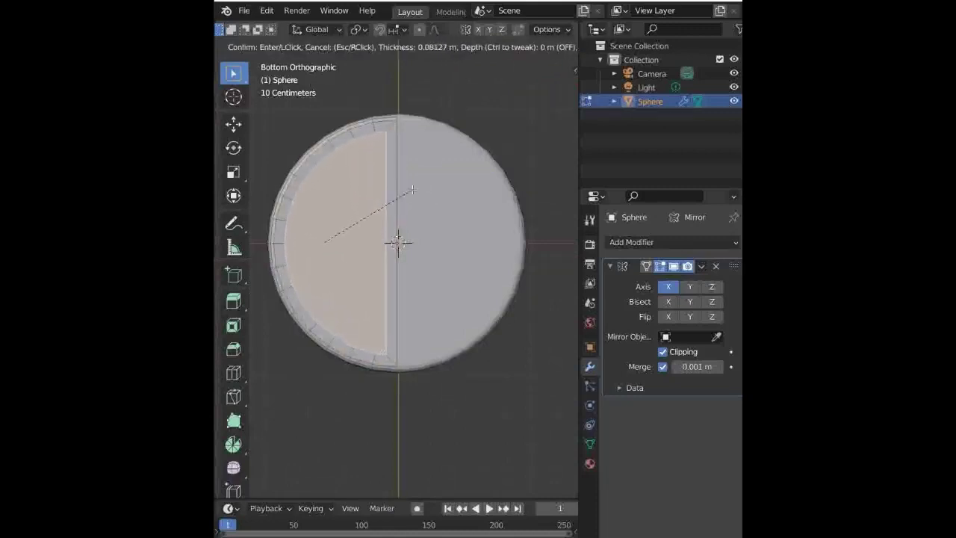
{"action": "left_click", "coordinate": [406, 195]}
Scale the inset face down to a small half-disc and move it toward the rim.
{"action": "key", "text": "s"}
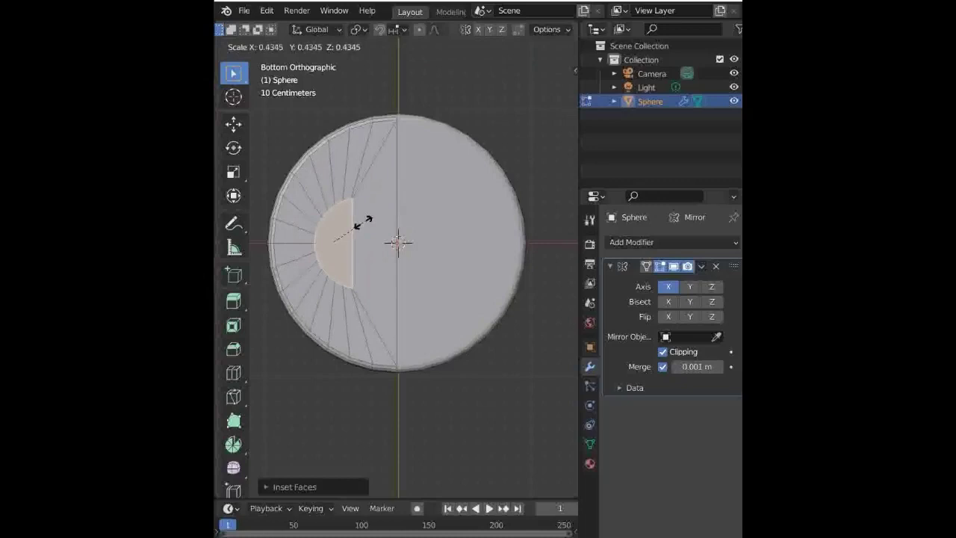
{"action": "left_click", "coordinate": [363, 222]}
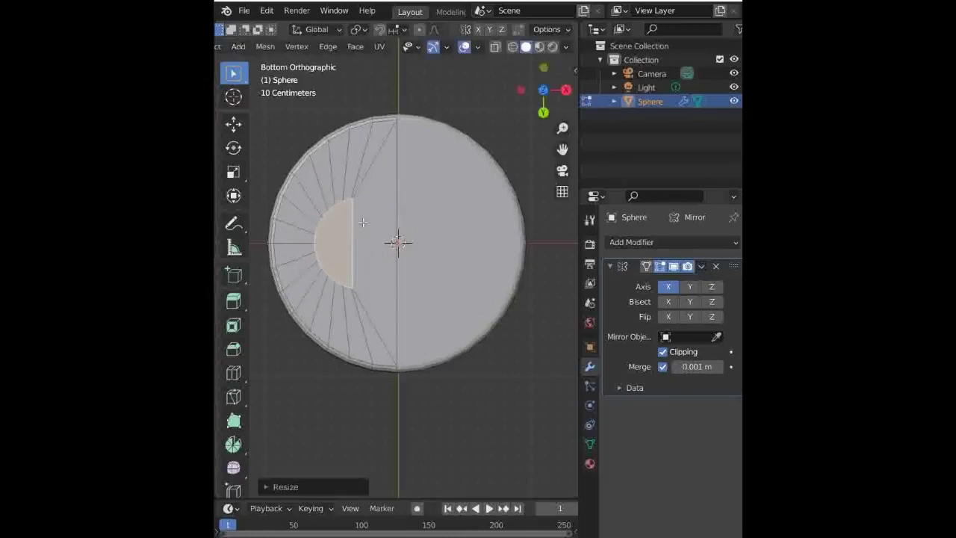
{"action": "key", "text": "g"}
{"action": "left_click", "coordinate": [347, 220]}
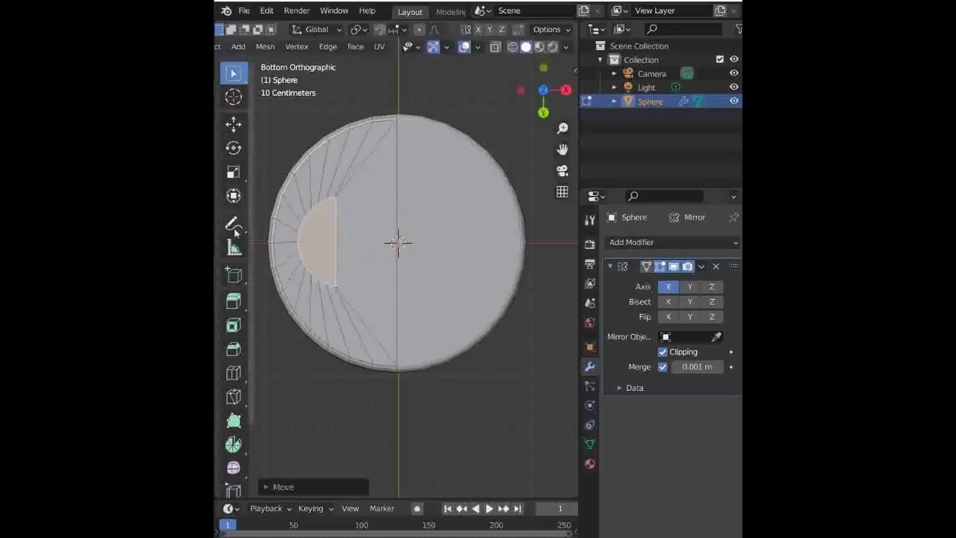
{"action": "scroll", "coordinate": [226, 415], "scroll_direction": "down", "scroll_amount": 2}
{"action": "scroll", "coordinate": [228, 403], "scroll_direction": "down", "scroll_amount": 1}
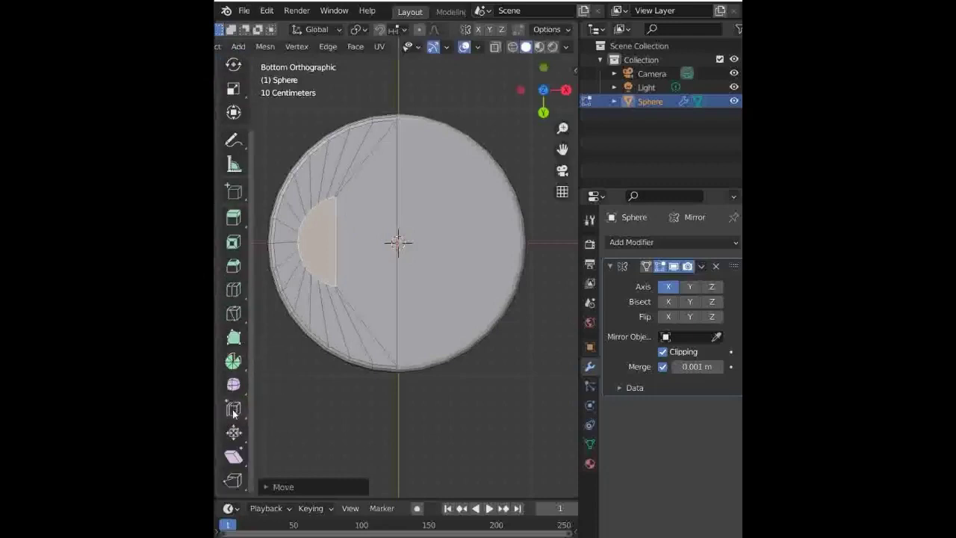
Smooth the half-disc outline with Smooth Vertices, then add a loop cut across the underside.
{"action": "scroll", "coordinate": [231, 412], "scroll_direction": "up", "scroll_amount": 1}
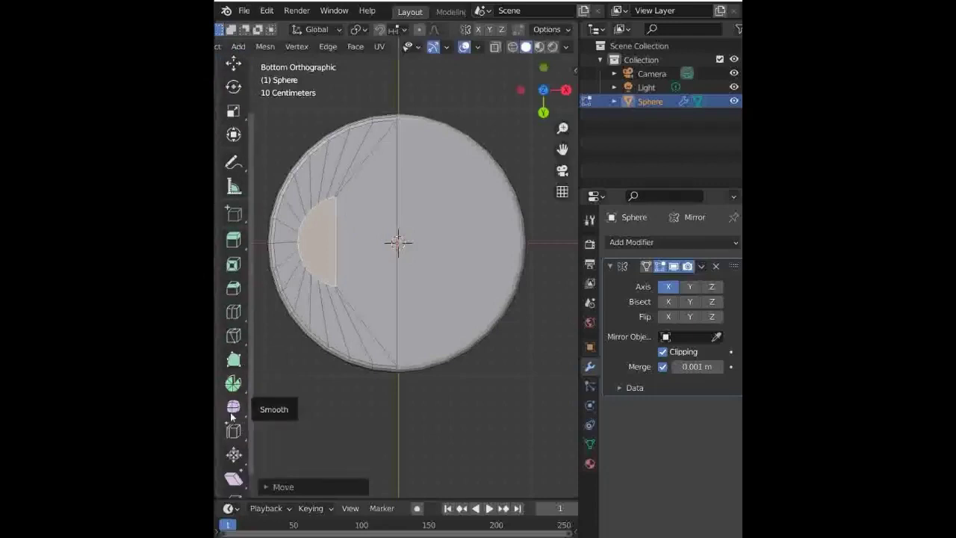
{"action": "left_click", "coordinate": [232, 412]}
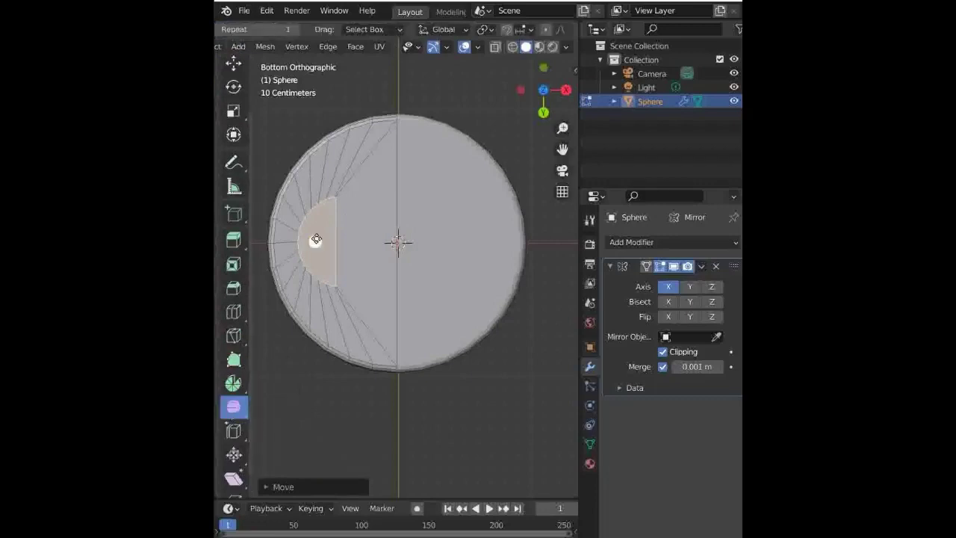
{"action": "mouse_move", "coordinate": [316, 239]}
{"action": "left_mouse_down"}
{"action": "mouse_move", "coordinate": [341, 213]}
{"action": "mouse_move", "coordinate": [331, 228]}
{"action": "left_mouse_up"}
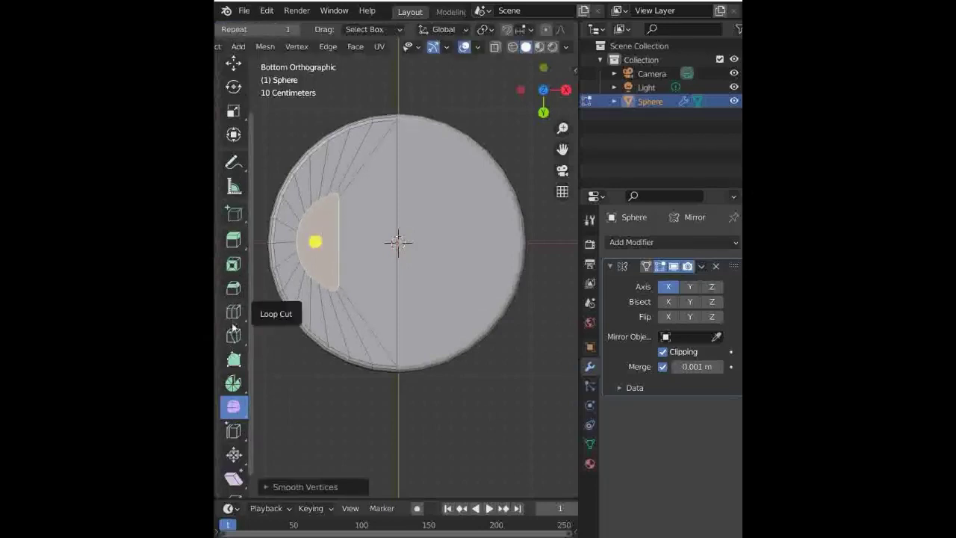
{"action": "left_click", "coordinate": [233, 311]}
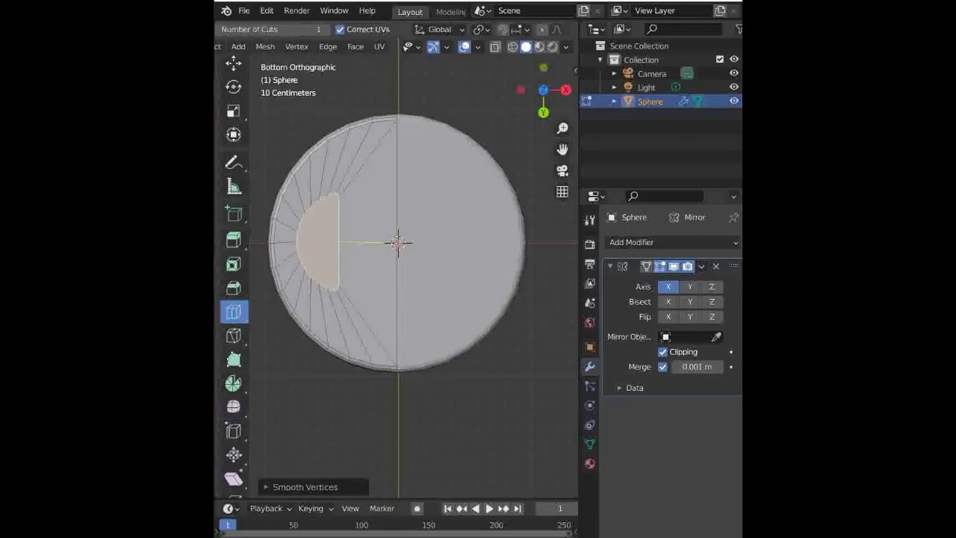
{"action": "left_click_drag", "start_coordinate": [350, 242], "coordinate": [356, 243]}
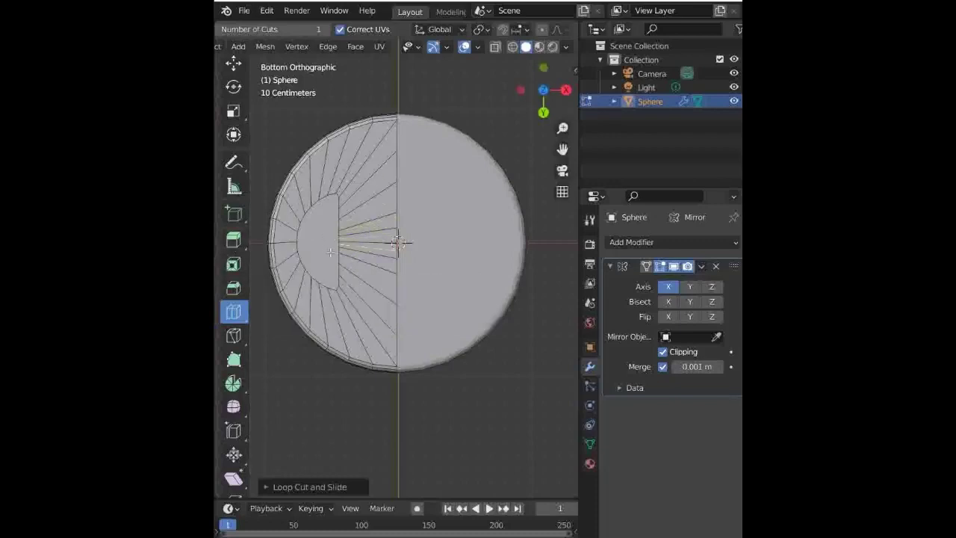
Select the small half-disc face and extrude it about 0.86 m downward in side view.
{"action": "left_click", "coordinate": [230, 243]}
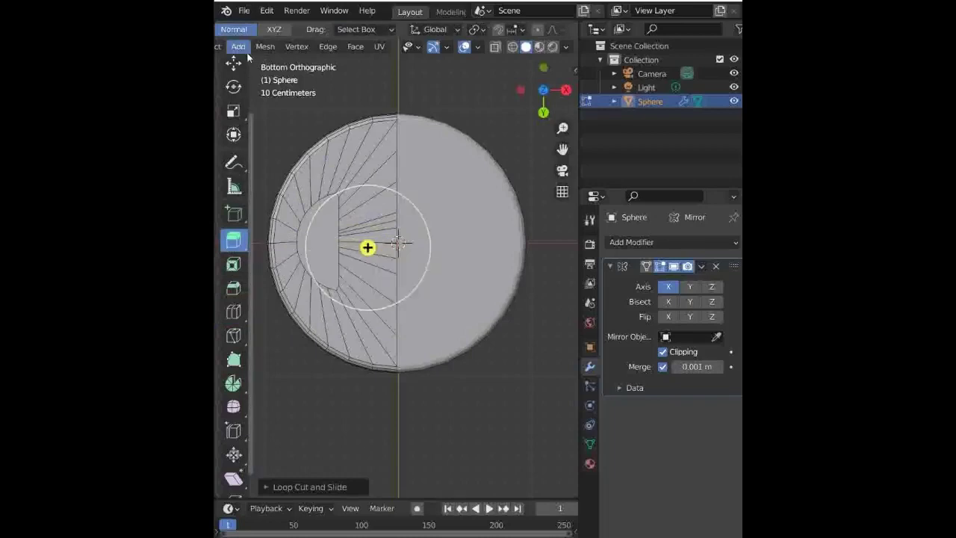
{"action": "scroll", "coordinate": [246, 48], "scroll_direction": "up", "scroll_amount": 5}
{"action": "key", "text": "alt+a"}
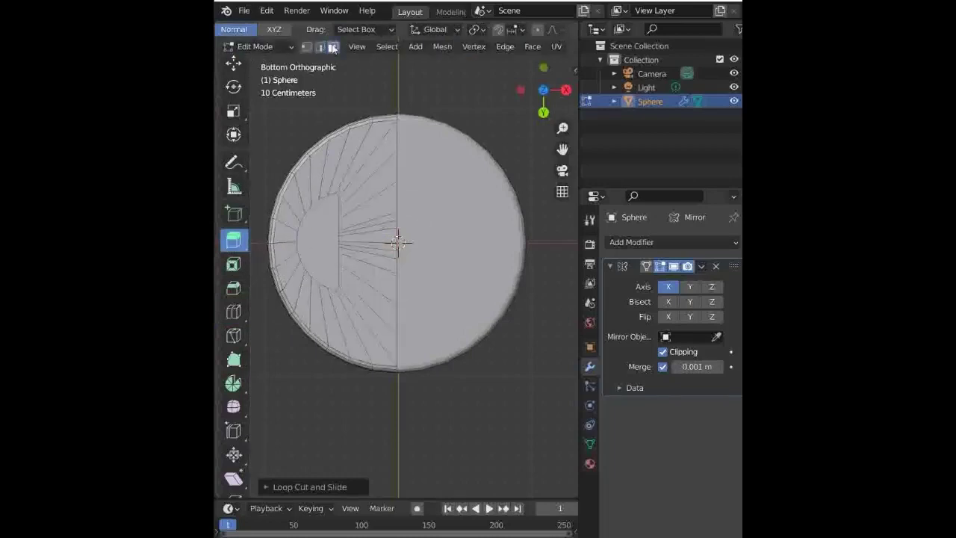
{"action": "scroll", "coordinate": [231, 123], "scroll_direction": "up", "scroll_amount": 3}
{"action": "left_click", "coordinate": [233, 73]}
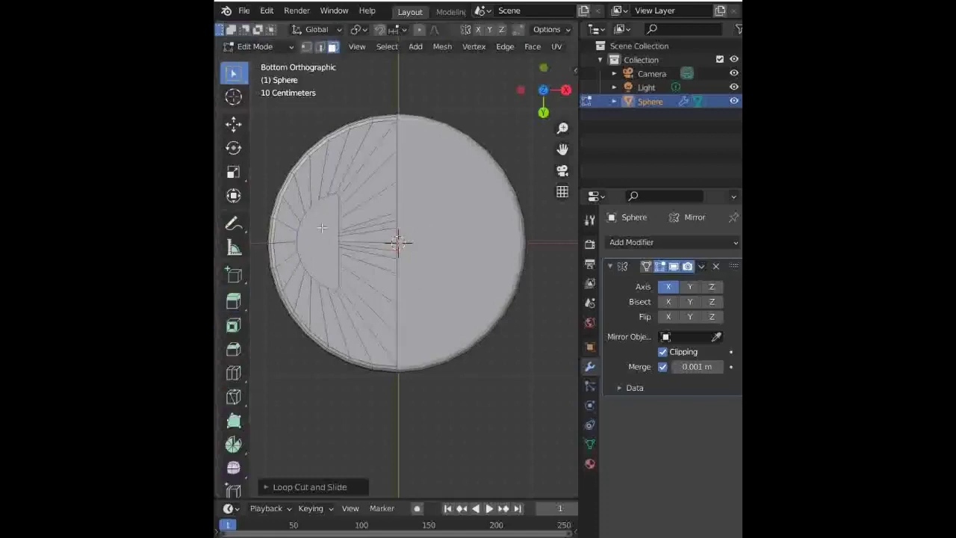
{"action": "left_click", "coordinate": [321, 232]}
{"action": "left_click", "coordinate": [233, 300]}
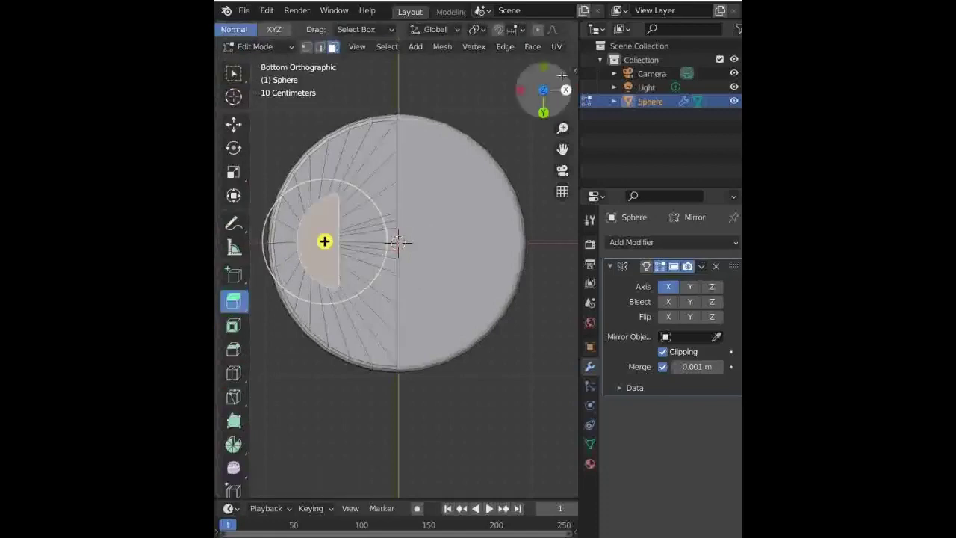
{"action": "left_click", "coordinate": [521, 89]}
{"action": "left_click_drag", "start_coordinate": [423, 290], "coordinate": [415, 410]}
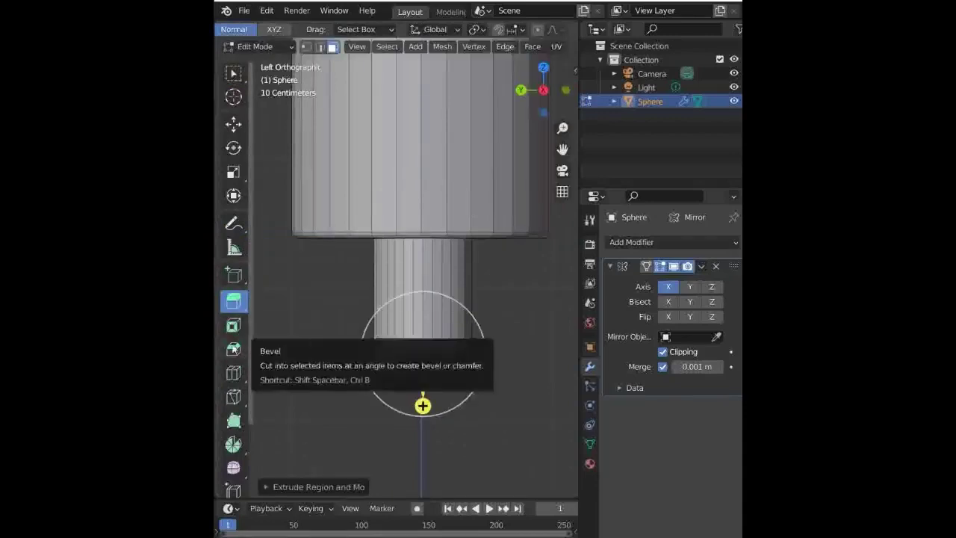
Bevel the leg's bottom edge to round it off, then view the body from below.
{"action": "left_click", "coordinate": [233, 349]}
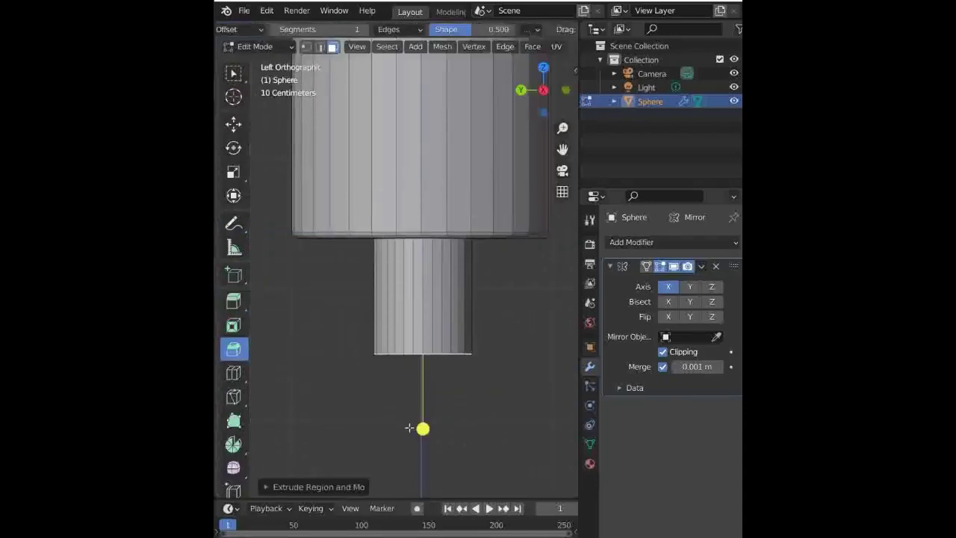
{"action": "mouse_move", "coordinate": [423, 428]}
{"action": "left_mouse_down"}
{"action": "mouse_move", "coordinate": [394, 478]}
{"action": "mouse_move", "coordinate": [396, 425]}
{"action": "left_mouse_up"}
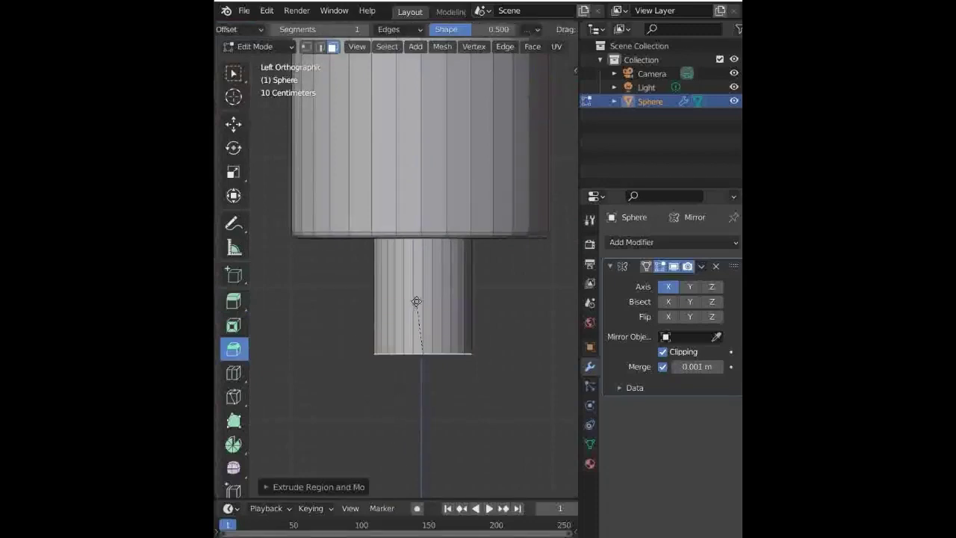
{"action": "left_click_drag", "start_coordinate": [423, 301], "coordinate": [476, 251]}
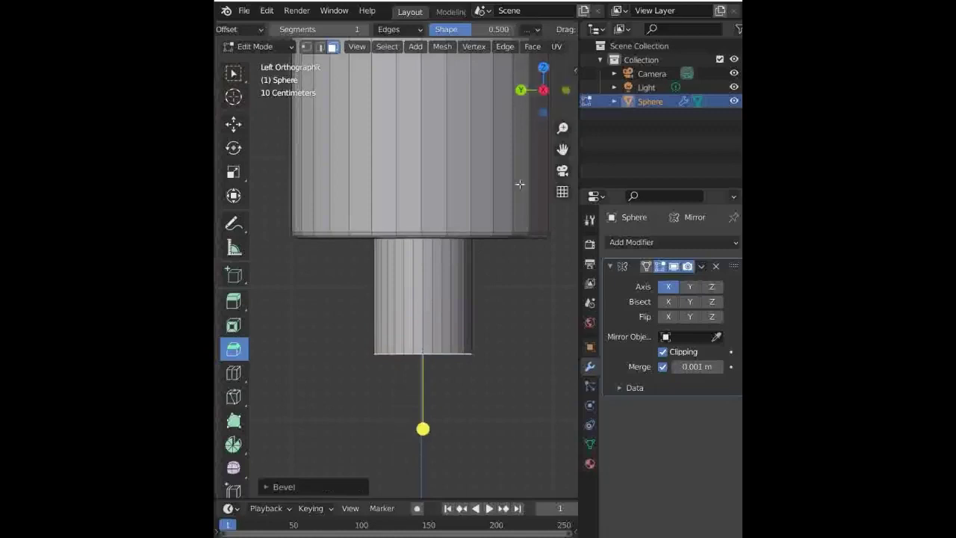
{"action": "left_click", "coordinate": [511, 324]}
{"action": "mouse_move", "coordinate": [541, 92]}
{"action": "left_mouse_down"}
{"action": "mouse_move", "coordinate": [387, 101]}
{"action": "mouse_move", "coordinate": [388, 150]}
{"action": "left_mouse_up"}
Reselect the half-disc face from the bottom view and undo the leg extrusion.
{"action": "scroll", "coordinate": [396, 224], "scroll_direction": "down", "scroll_amount": 5}
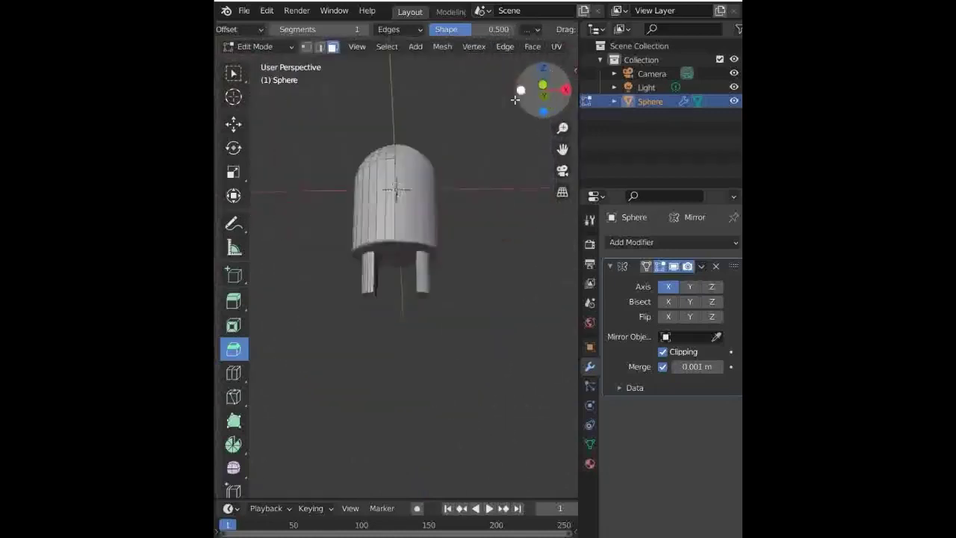
{"action": "scroll", "coordinate": [543, 130], "scroll_direction": "up", "scroll_amount": 4}
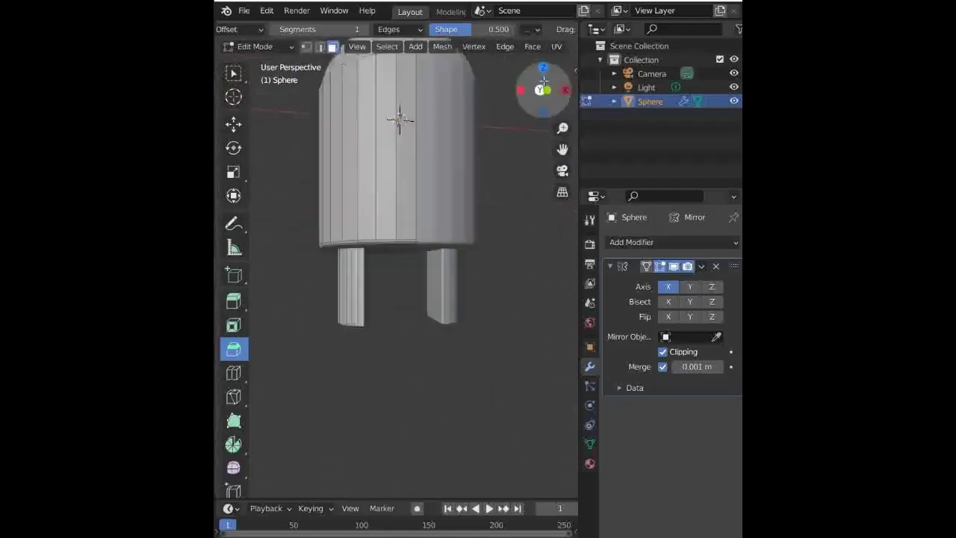
{"action": "scroll", "coordinate": [542, 130], "scroll_direction": "up", "scroll_amount": 2}
{"action": "left_click", "coordinate": [543, 112]}
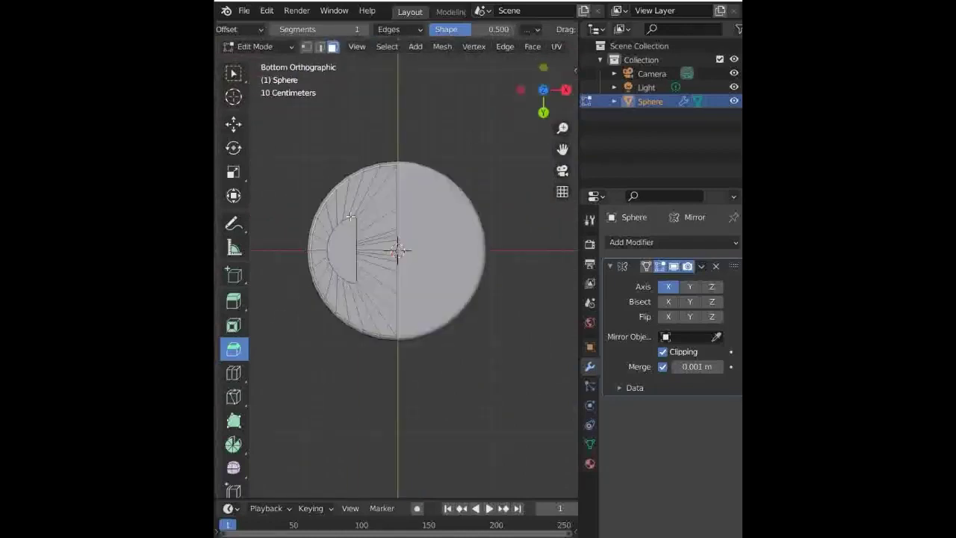
{"action": "left_click", "coordinate": [346, 253]}
{"action": "left_click", "coordinate": [401, 216]}
{"action": "left_click", "coordinate": [346, 251]}
{"action": "left_click_drag", "start_coordinate": [543, 97], "coordinate": [523, 120]}
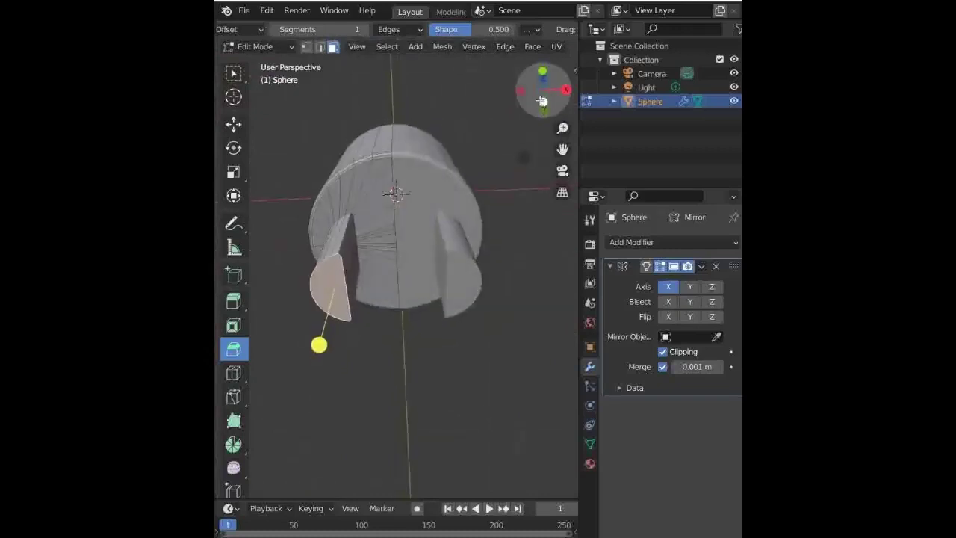
{"action": "key", "text": "ctrl+z"}
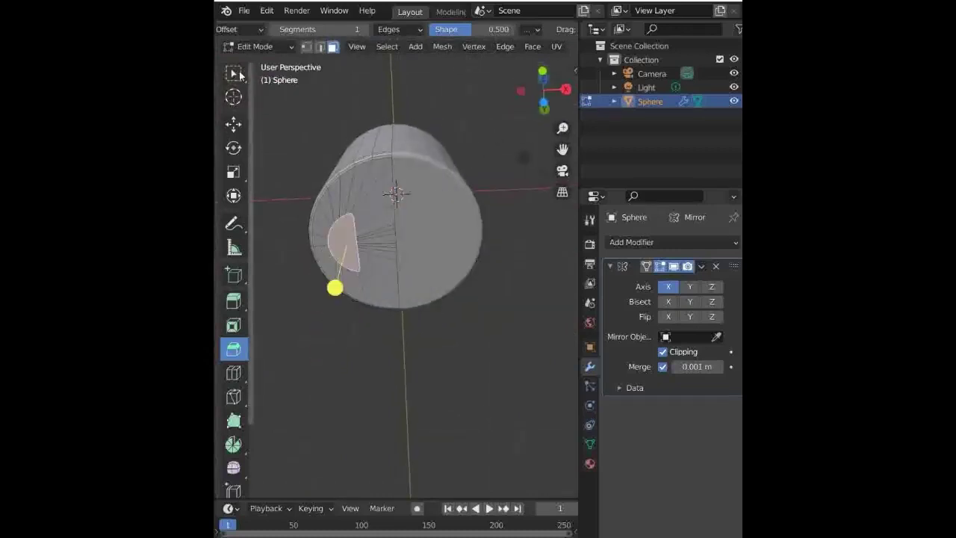
{"action": "left_click", "coordinate": [233, 72]}
{"action": "left_click", "coordinate": [543, 106]}
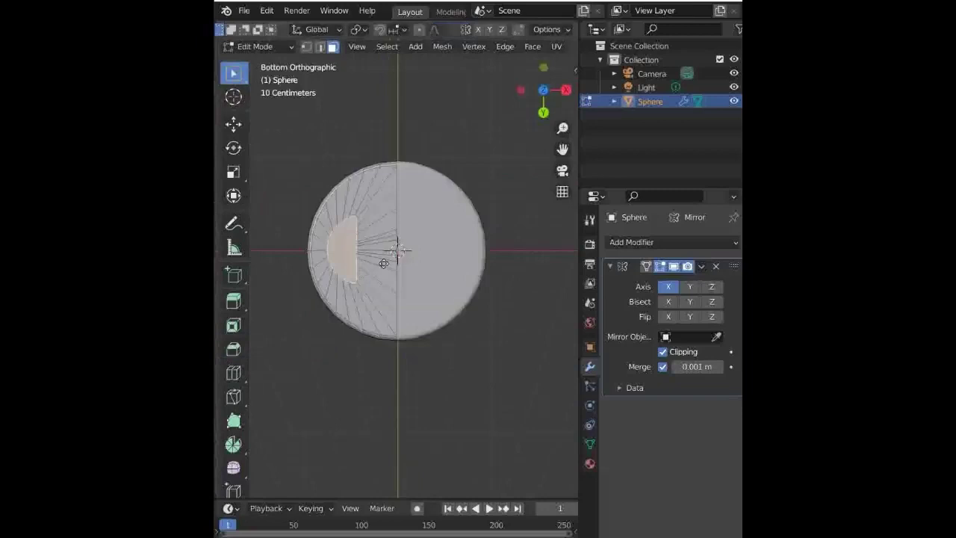
Slide the half-disc face along the X axis to a new position.
{"action": "key", "text": "g"}
{"action": "key", "text": "x"}
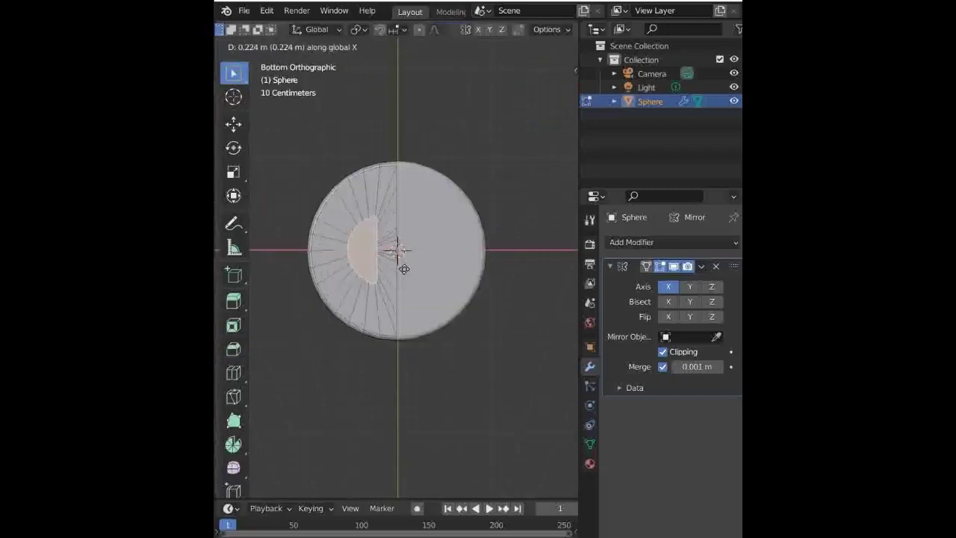
{"action": "left_click", "coordinate": [403, 268]}
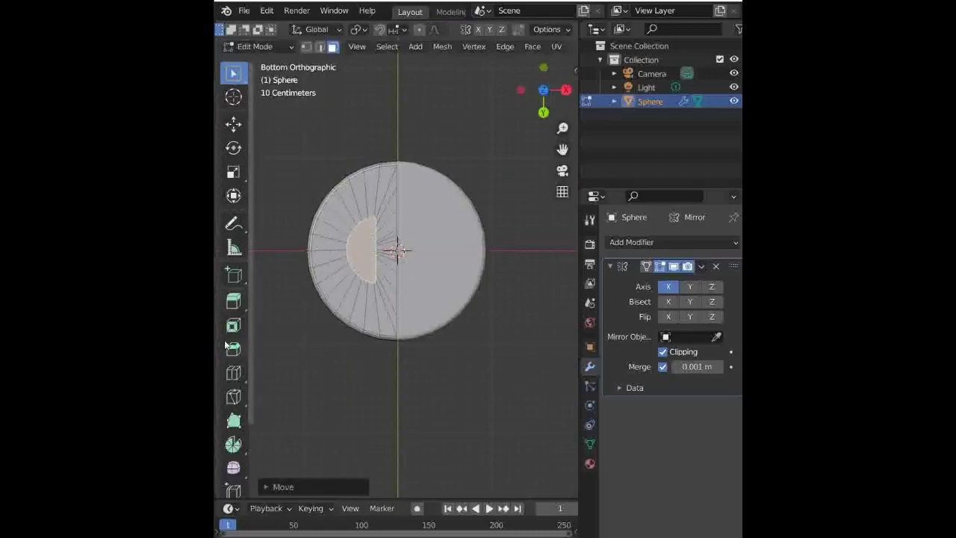
{"action": "left_click_drag", "start_coordinate": [236, 374], "coordinate": [244, 363]}
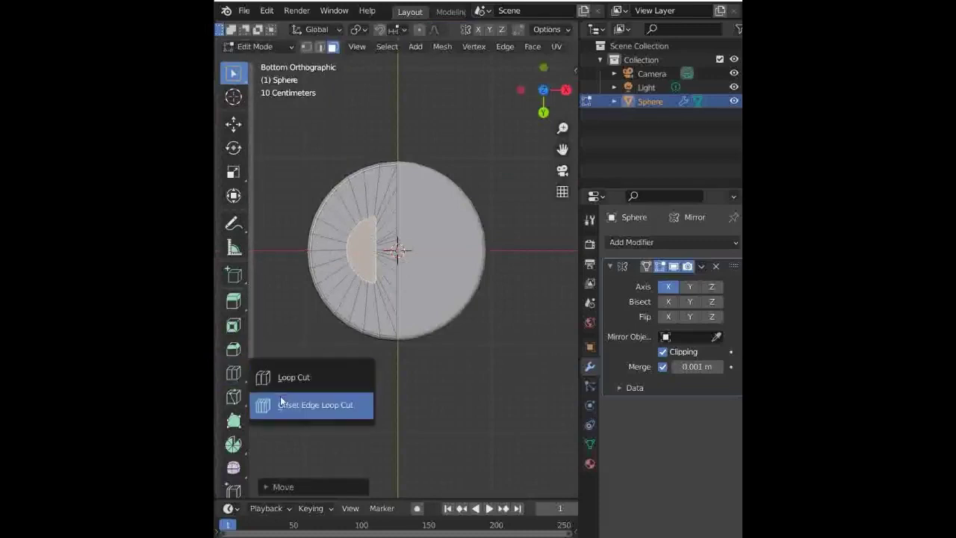
Start extruding the leg faces downward along their normal in front view.
{"action": "left_click", "coordinate": [237, 369]}
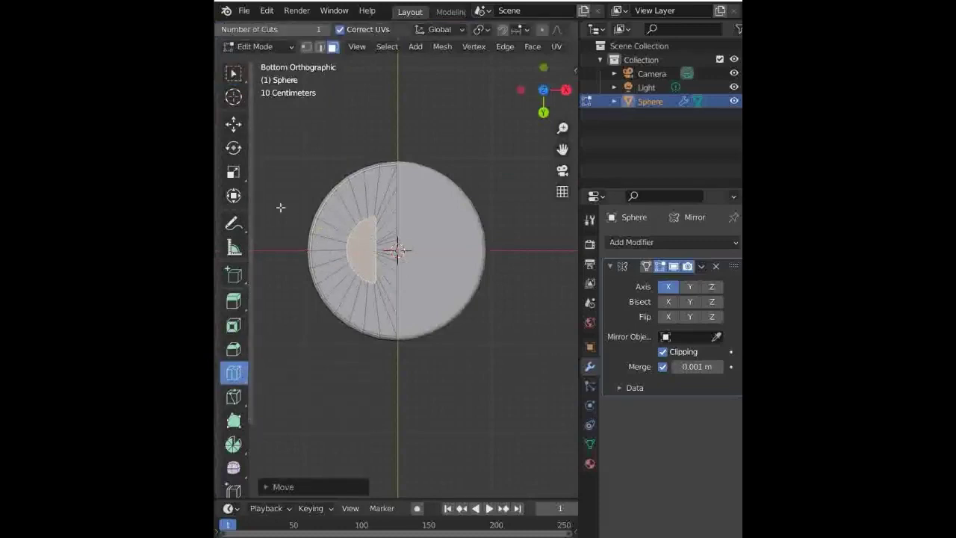
{"action": "left_click", "coordinate": [232, 302]}
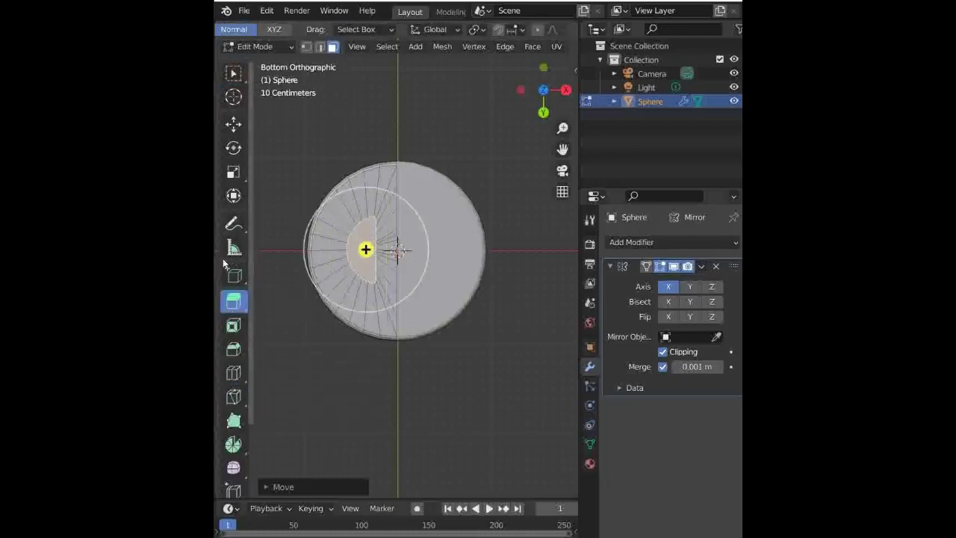
{"action": "left_click", "coordinate": [233, 72]}
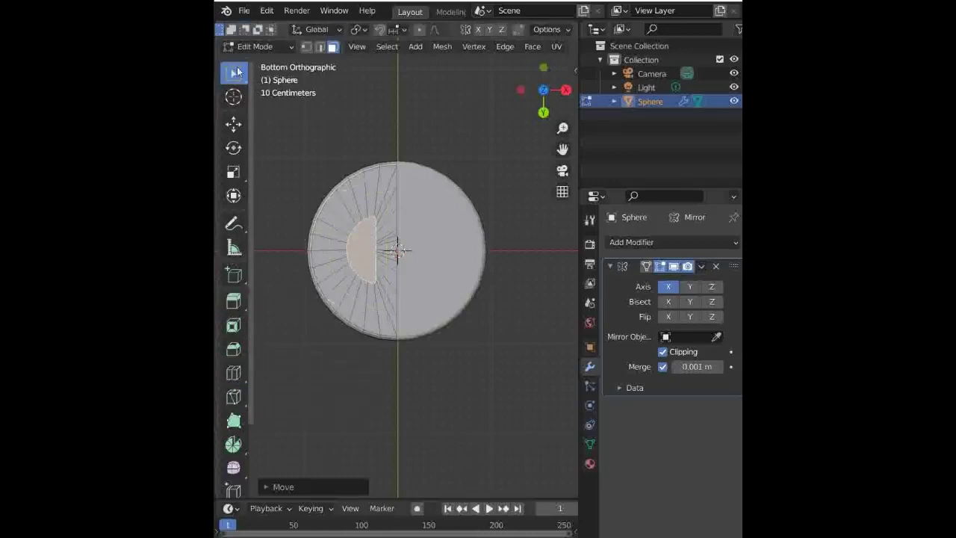
{"action": "left_click", "coordinate": [543, 67]}
{"action": "key", "text": "e"}
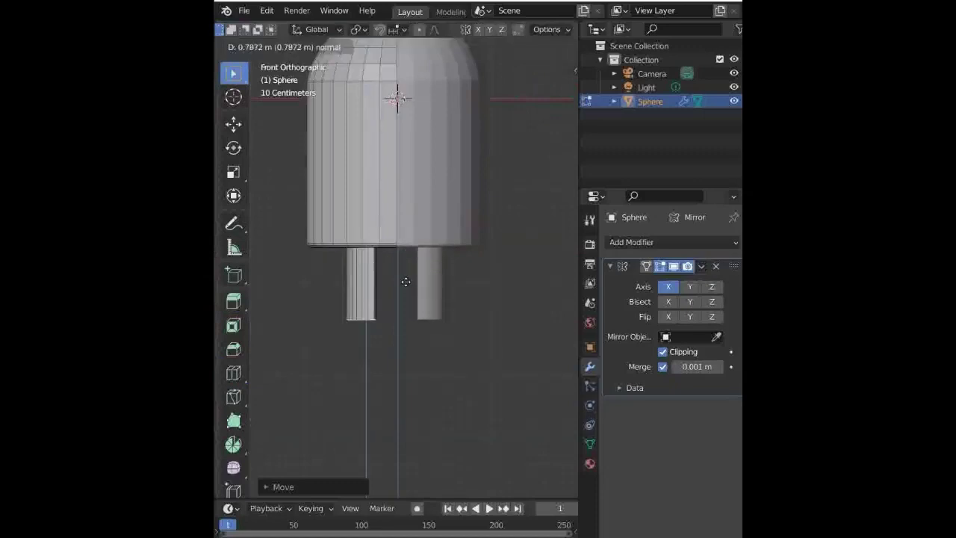
Confirm the leg extrusion at about 0.79 m, re-enter Edit Mode in vertex select, and view beneath the leg.
{"action": "left_click", "coordinate": [406, 282]}
{"action": "scroll", "coordinate": [388, 248], "scroll_direction": "up", "scroll_amount": 2}
{"action": "scroll", "coordinate": [388, 253], "scroll_direction": "up", "scroll_amount": 2}
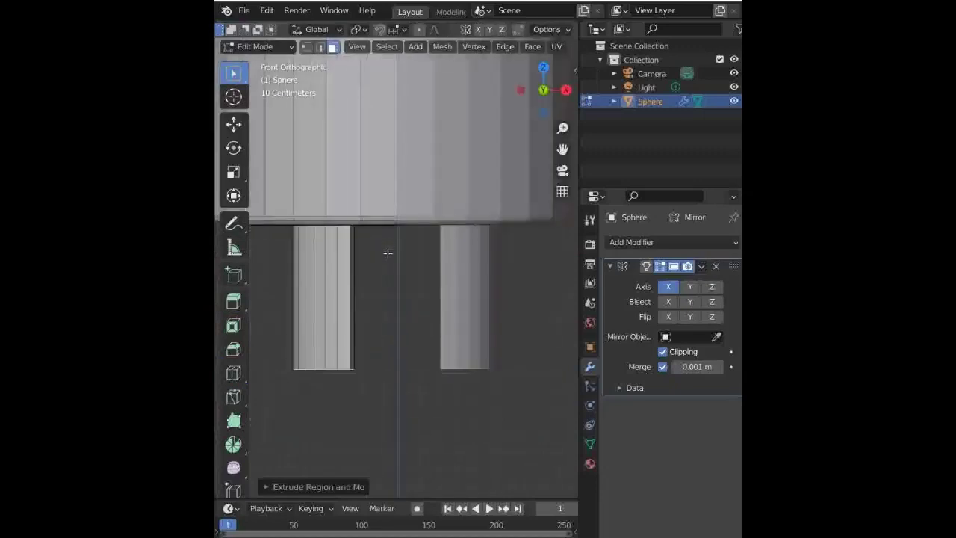
{"action": "key", "text": "Tab"}
{"action": "mouse_move", "coordinate": [317, 329]}
{"action": "middle_mouse_down", "text": "shift"}
{"action": "mouse_move", "coordinate": [433, 246]}
{"action": "mouse_move", "coordinate": [338, 62]}
{"action": "middle_mouse_up", "text": "shift"}
{"action": "key", "text": "Tab"}
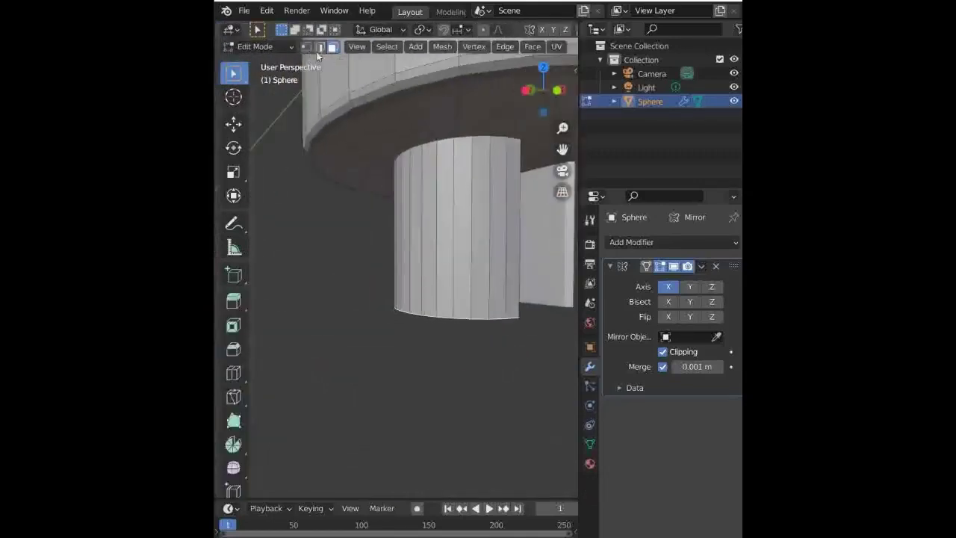
{"action": "key", "text": "1"}
{"action": "mouse_move", "coordinate": [509, 144]}
{"action": "middle_mouse_down"}
{"action": "mouse_move", "coordinate": [448, 224]}
{"action": "mouse_move", "coordinate": [349, 232]}
{"action": "middle_mouse_up"}
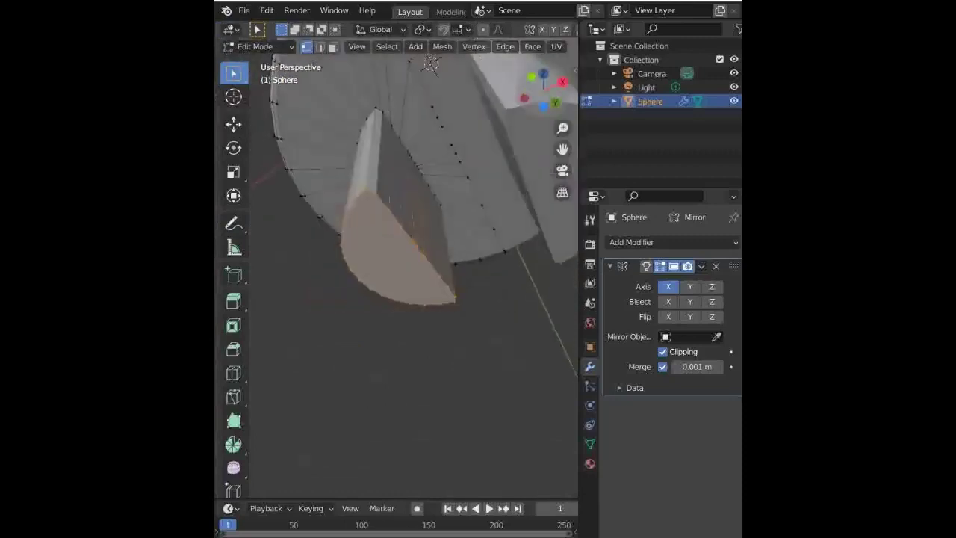
Box-select the leg's bottom rim vertices and extrude them.
{"action": "left_click", "coordinate": [340, 200]}
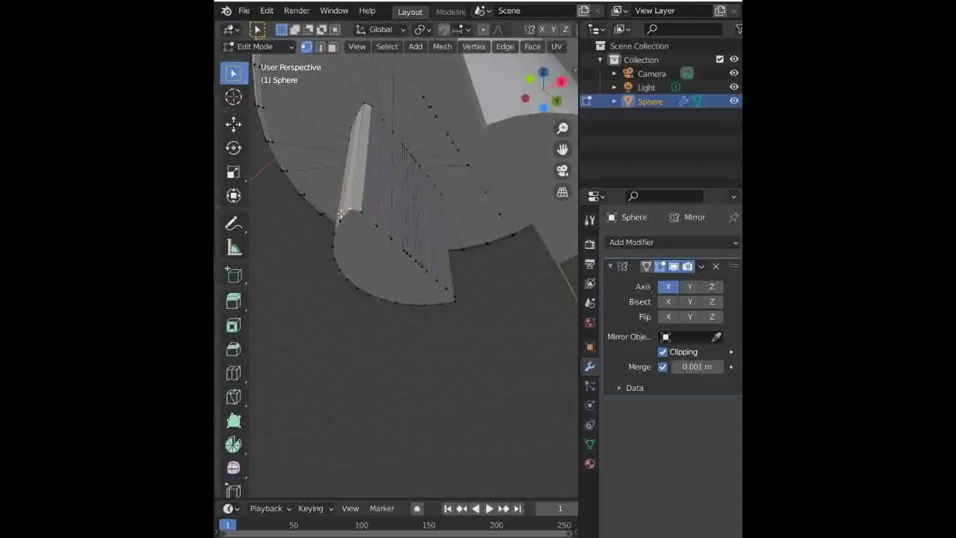
{"action": "left_click_drag", "start_coordinate": [320, 231], "coordinate": [346, 293]}
{"action": "left_click_drag", "start_coordinate": [331, 260], "coordinate": [404, 356], "text": "shift"}
{"action": "left_click_drag", "start_coordinate": [382, 293], "coordinate": [456, 330], "text": "shift"}
{"action": "key", "text": "e"}
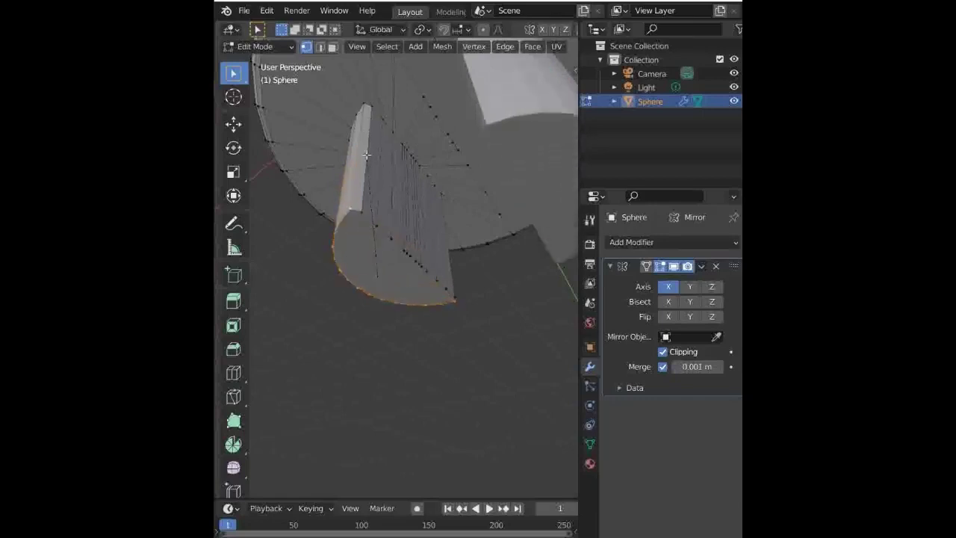
{"action": "left_click", "coordinate": [364, 180]}
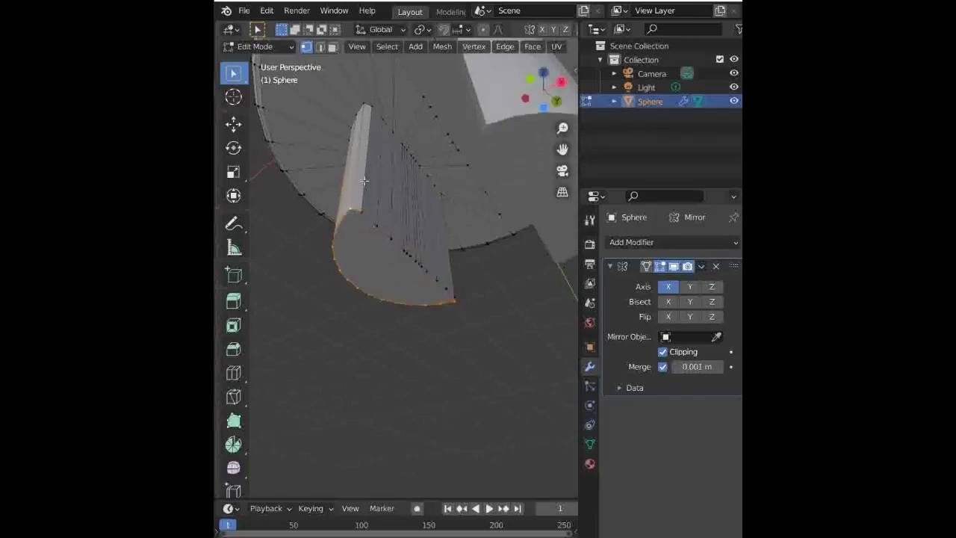
{"action": "scroll", "coordinate": [559, 29], "scroll_direction": "down", "scroll_amount": 3}
Enable Auto Merge and move the extruded edge loop into place.
{"action": "left_click", "coordinate": [557, 28]}
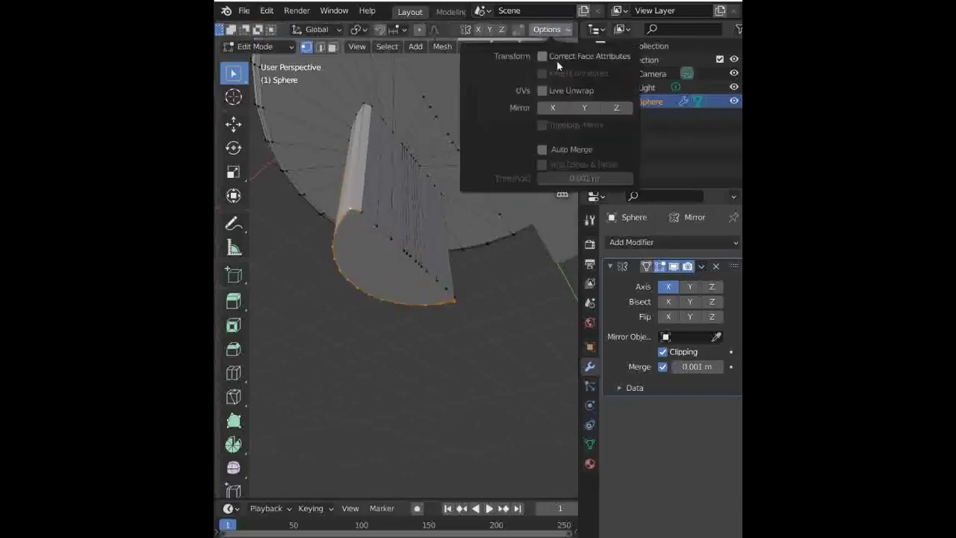
{"action": "left_click", "coordinate": [542, 149]}
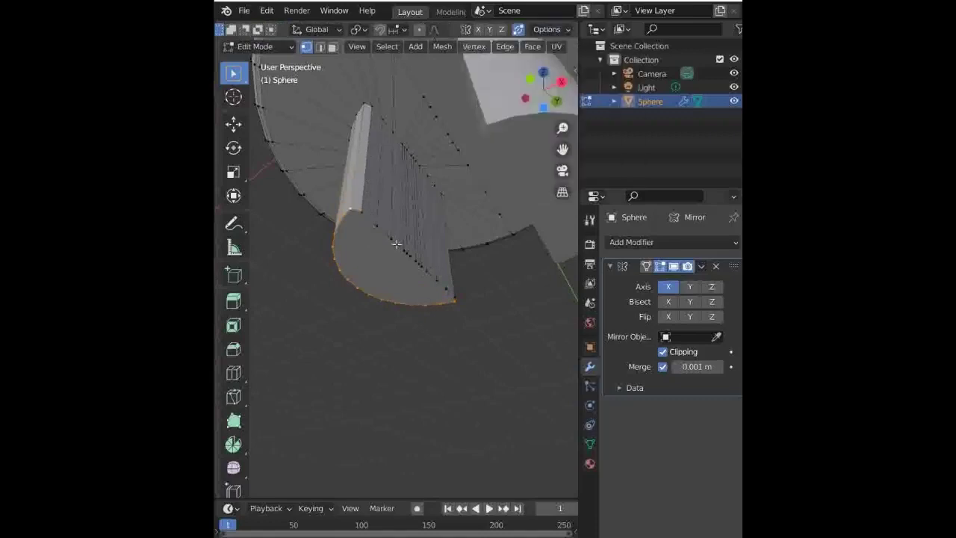
{"action": "key", "text": "g"}
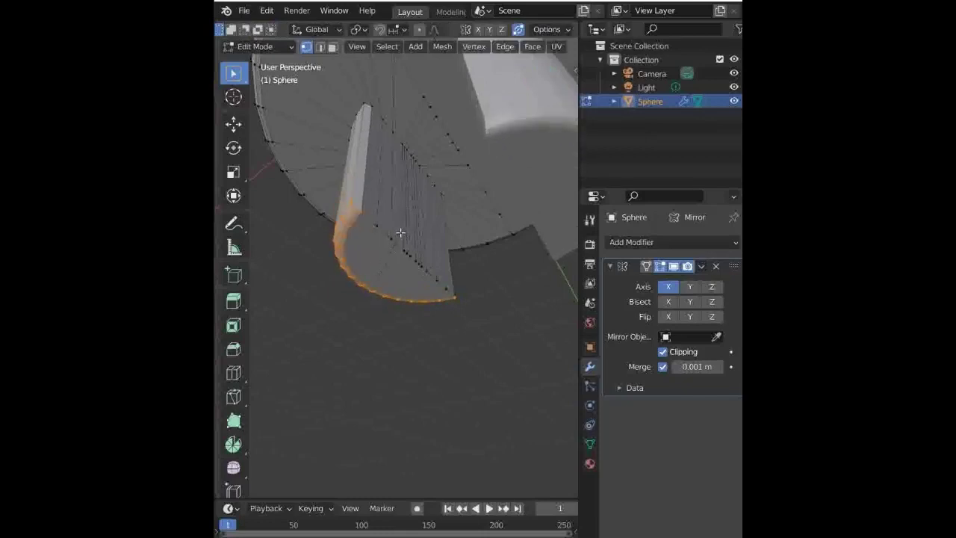
{"action": "left_click", "coordinate": [400, 233]}
{"action": "left_click", "coordinate": [434, 311]}
{"action": "mouse_move", "coordinate": [433, 312]}
{"action": "middle_mouse_down"}
{"action": "mouse_move", "coordinate": [516, 152]}
{"action": "mouse_move", "coordinate": [478, 239]}
{"action": "middle_mouse_up"}
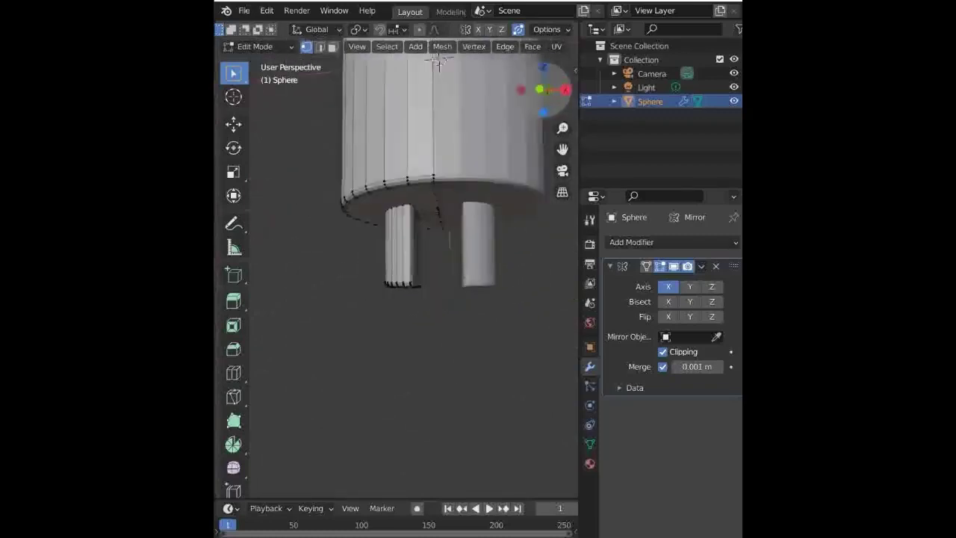
Orbit and zoom to inspect the legged body from the front and in perspective.
{"action": "middle_click_drag", "start_coordinate": [519, 197], "coordinate": [535, 85]}
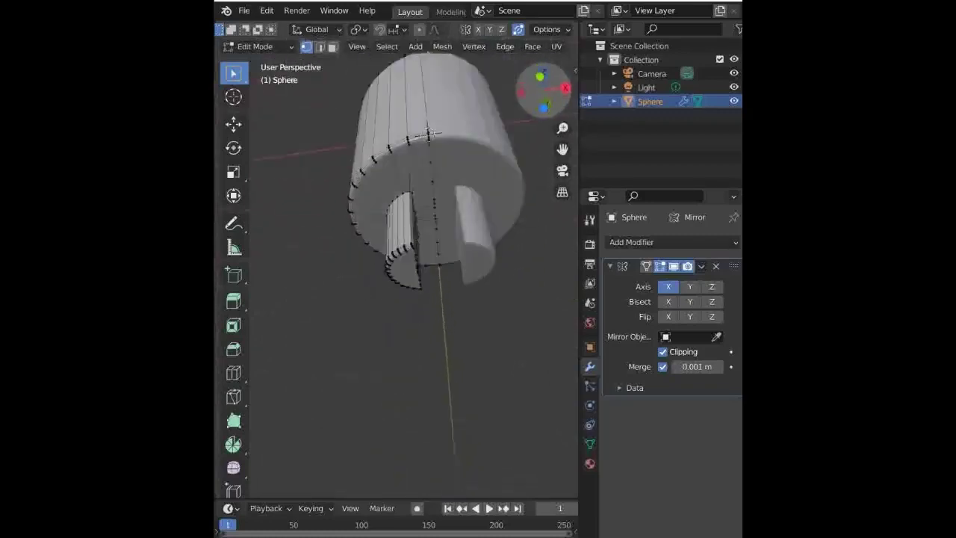
{"action": "left_click", "coordinate": [539, 76]}
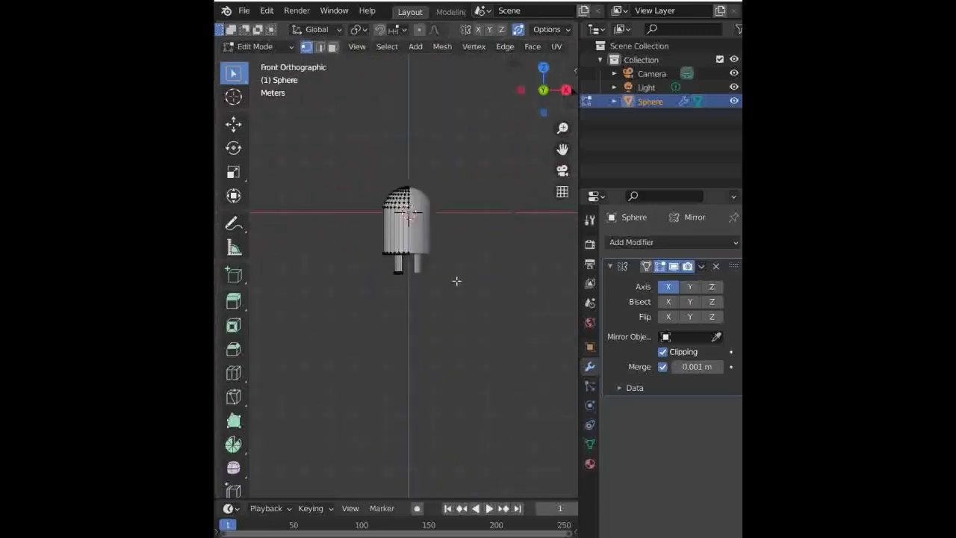
{"action": "scroll", "coordinate": [456, 281], "scroll_direction": "up", "scroll_amount": 5}
{"action": "scroll", "coordinate": [520, 48], "scroll_direction": "down", "scroll_amount": 5}
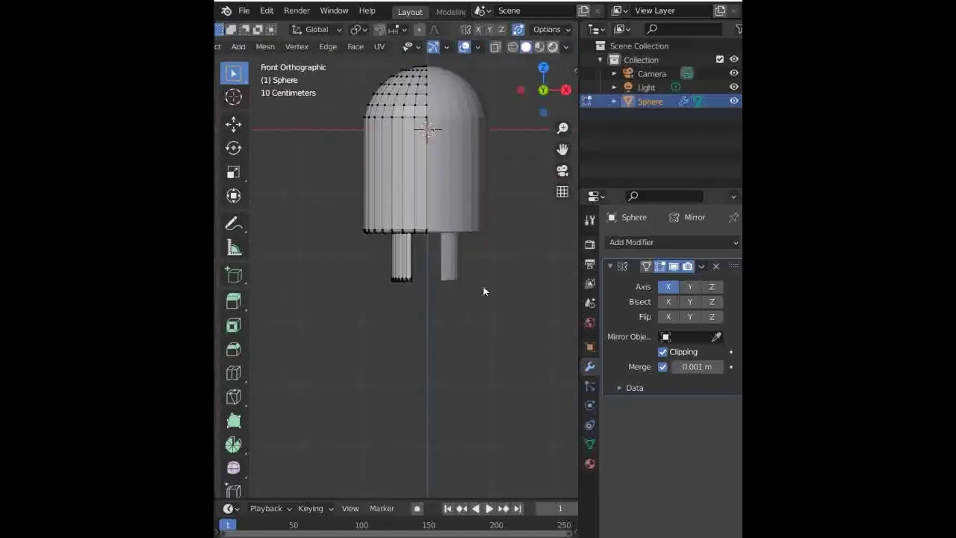
{"action": "left_click_drag", "start_coordinate": [528, 101], "coordinate": [508, 112]}
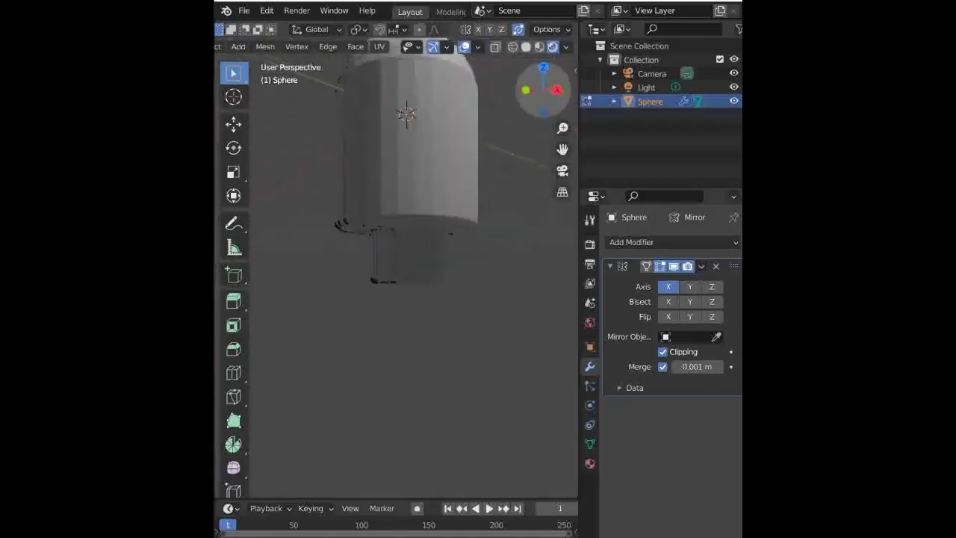
{"action": "scroll", "coordinate": [436, 232], "scroll_direction": "down", "scroll_amount": 5}
Apply the Mirror modifier in Object Mode and check both legs in front view.
{"action": "key", "text": "Tab"}
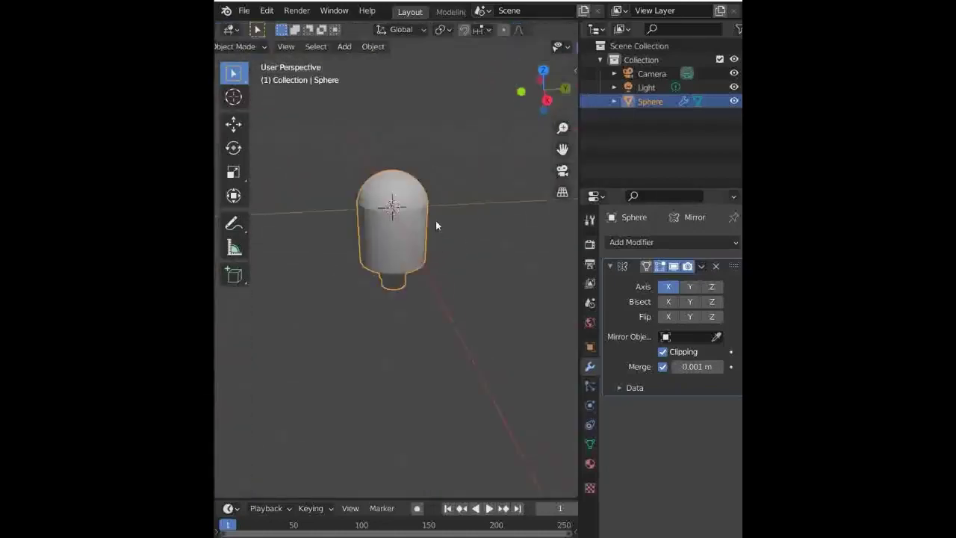
{"action": "scroll", "coordinate": [437, 224], "scroll_direction": "up", "scroll_amount": 1}
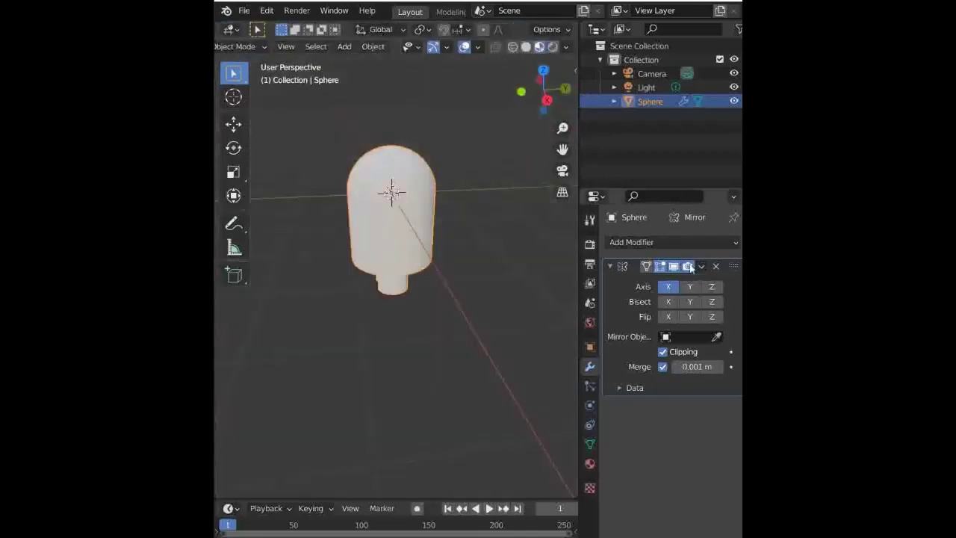
{"action": "left_click", "coordinate": [700, 266]}
{"action": "left_click", "coordinate": [642, 279]}
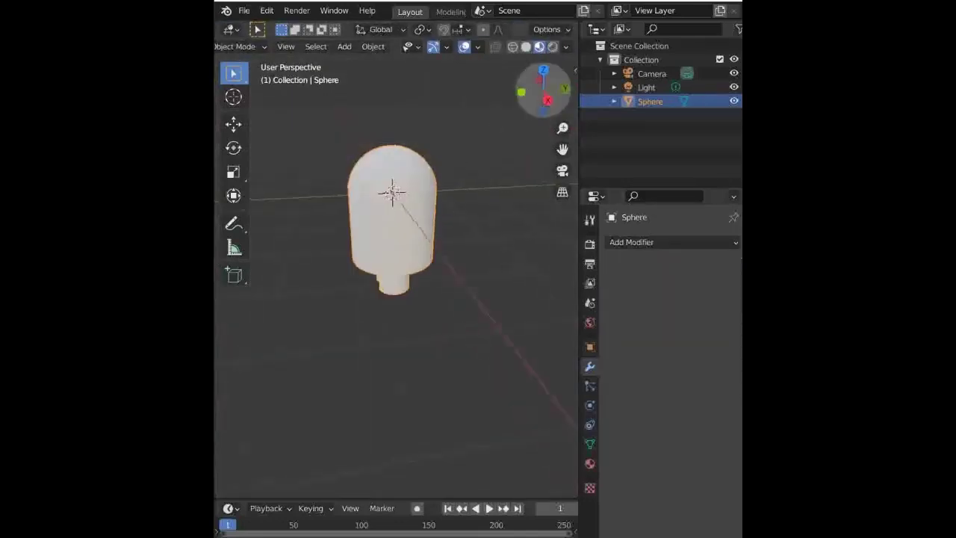
{"action": "left_click_drag", "start_coordinate": [544, 84], "coordinate": [521, 85]}
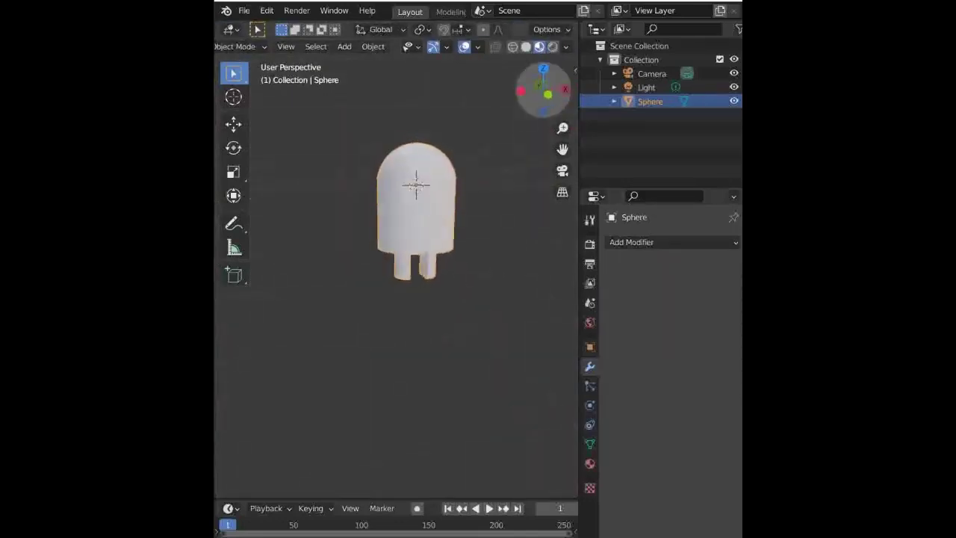
{"action": "left_click", "coordinate": [547, 101]}
{"action": "scroll", "coordinate": [425, 239], "scroll_direction": "up", "scroll_amount": 3}
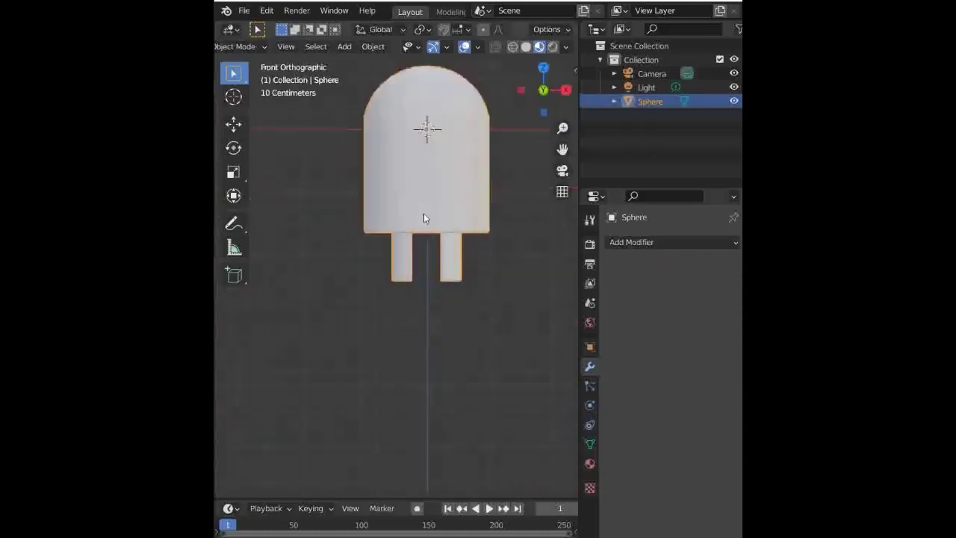
{"action": "scroll", "coordinate": [424, 212], "scroll_direction": "up", "scroll_amount": 1}
{"action": "left_click", "coordinate": [240, 46]}
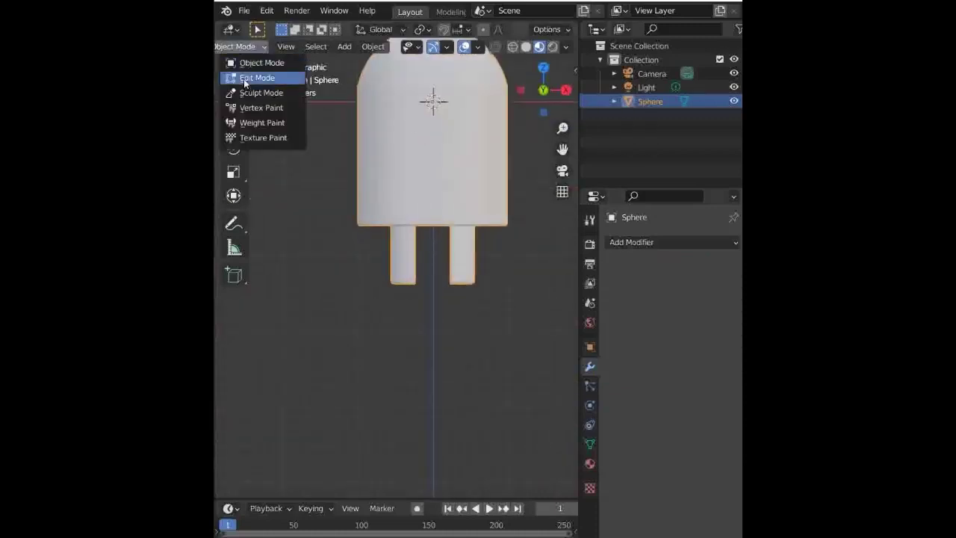
With X-ray on, box-select the top dome vertices and move them down along Z.
{"action": "left_click", "coordinate": [243, 78]}
{"action": "scroll", "coordinate": [358, 96], "scroll_direction": "down", "scroll_amount": 2}
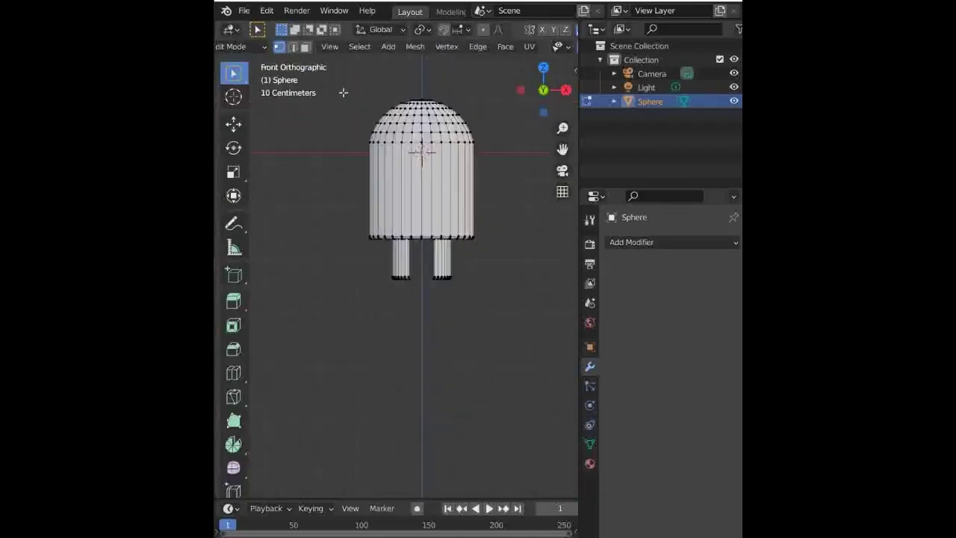
{"action": "scroll", "coordinate": [515, 49], "scroll_direction": "down", "scroll_amount": 3}
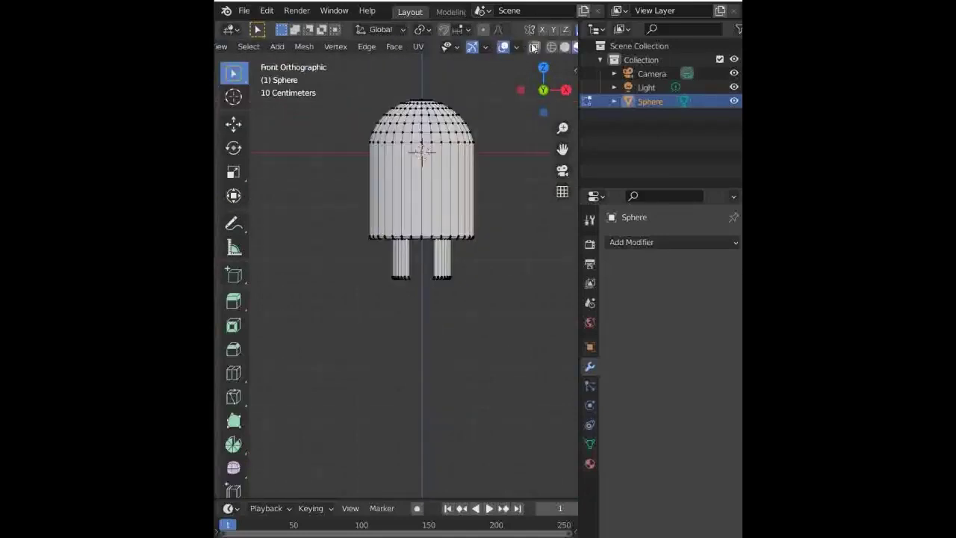
{"action": "left_click", "coordinate": [534, 47]}
{"action": "mouse_move", "coordinate": [340, 83]}
{"action": "left_mouse_down"}
{"action": "mouse_move", "coordinate": [463, 177]}
{"action": "mouse_move", "coordinate": [513, 187]}
{"action": "left_mouse_up"}
{"action": "key", "text": "g"}
{"action": "key", "text": "z"}
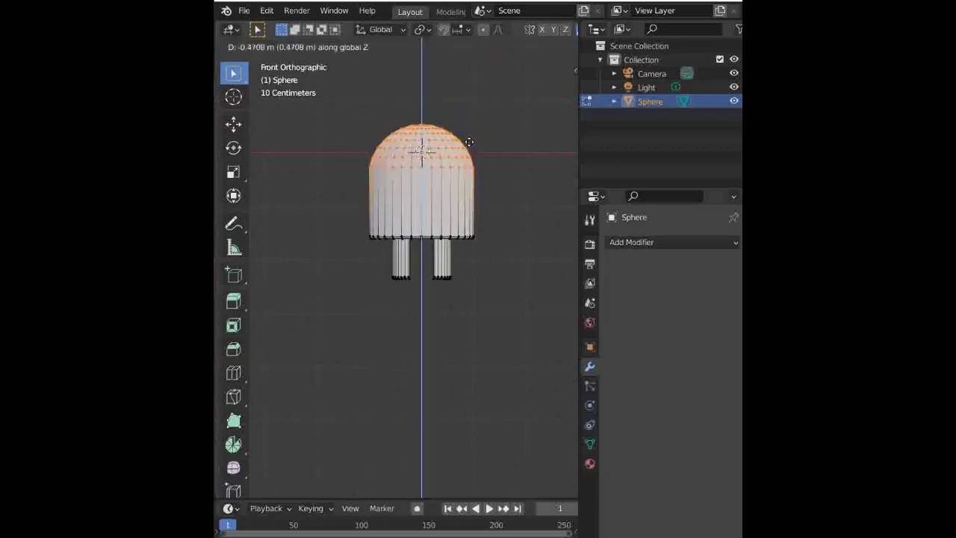
{"action": "left_click", "coordinate": [469, 127]}
{"action": "left_click", "coordinate": [497, 200]}
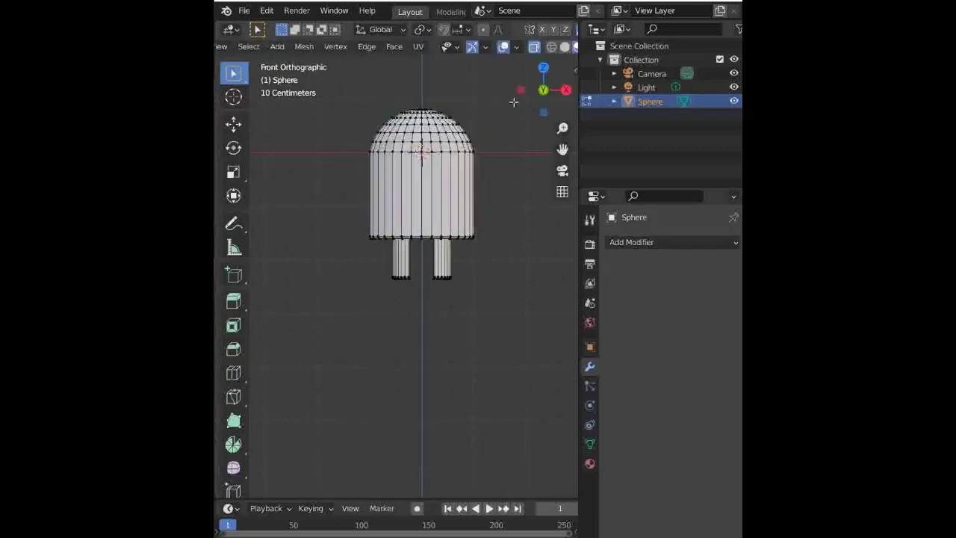
{"action": "left_click", "coordinate": [536, 50]}
{"action": "left_click_drag", "start_coordinate": [543, 89], "coordinate": [552, 95]}
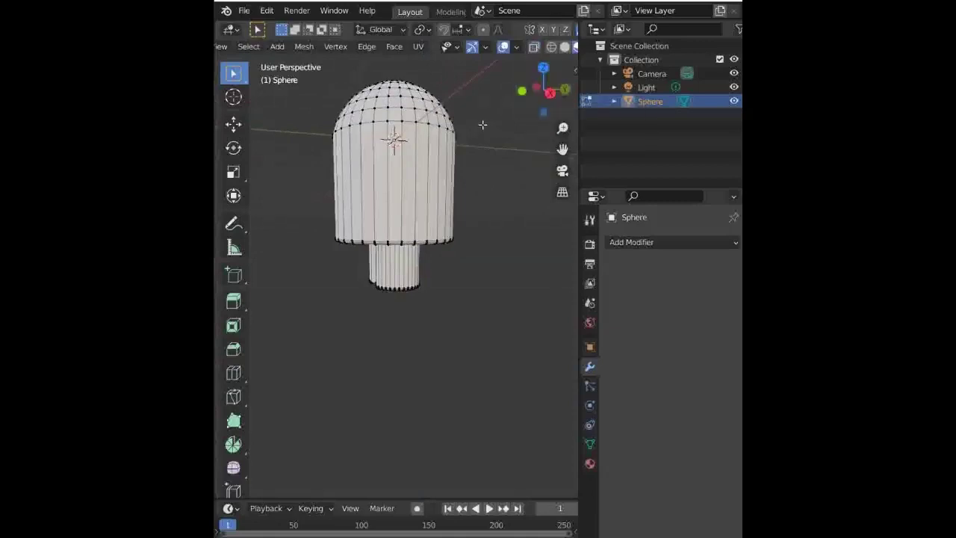
Back in Object Mode, deselect the body and switch to Right Orthographic view.
{"action": "key", "text": "Tab"}
{"action": "mouse_move", "coordinate": [531, 77]}
{"action": "left_mouse_down"}
{"action": "mouse_move", "coordinate": [545, 88]}
{"action": "mouse_move", "coordinate": [545, 71]}
{"action": "mouse_move", "coordinate": [543, 98]}
{"action": "mouse_move", "coordinate": [513, 112]}
{"action": "left_mouse_up"}
{"action": "left_click", "coordinate": [542, 98]}
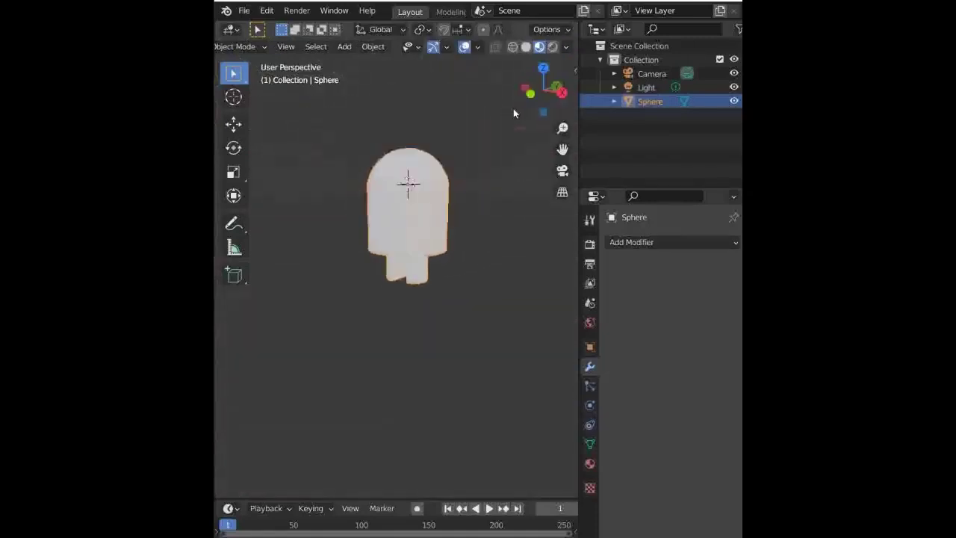
{"action": "scroll", "coordinate": [513, 113], "scroll_direction": "down", "scroll_amount": 3}
{"action": "scroll", "coordinate": [512, 113], "scroll_direction": "up", "scroll_amount": 2}
{"action": "scroll", "coordinate": [512, 113], "scroll_direction": "up", "scroll_amount": 2}
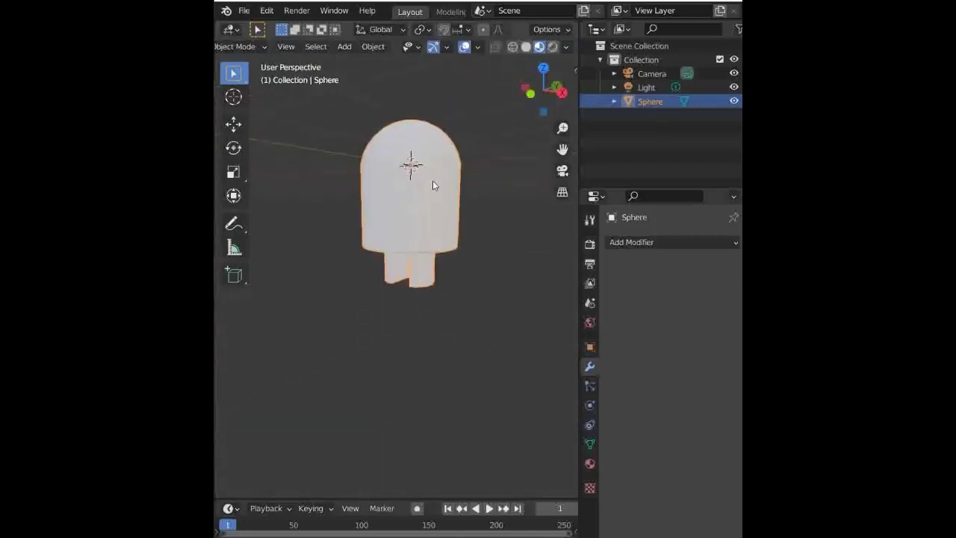
{"action": "left_click", "coordinate": [481, 305]}
{"action": "left_click", "coordinate": [561, 94]}
Add an Ico Sphere with Subdivisions set to 3.
{"action": "key", "text": "shift+a"}
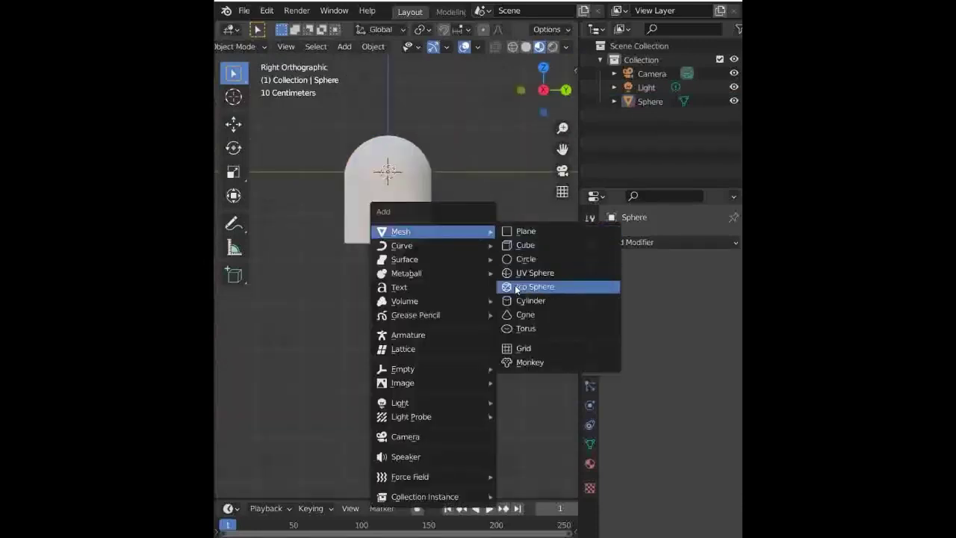
{"action": "left_click", "coordinate": [514, 286]}
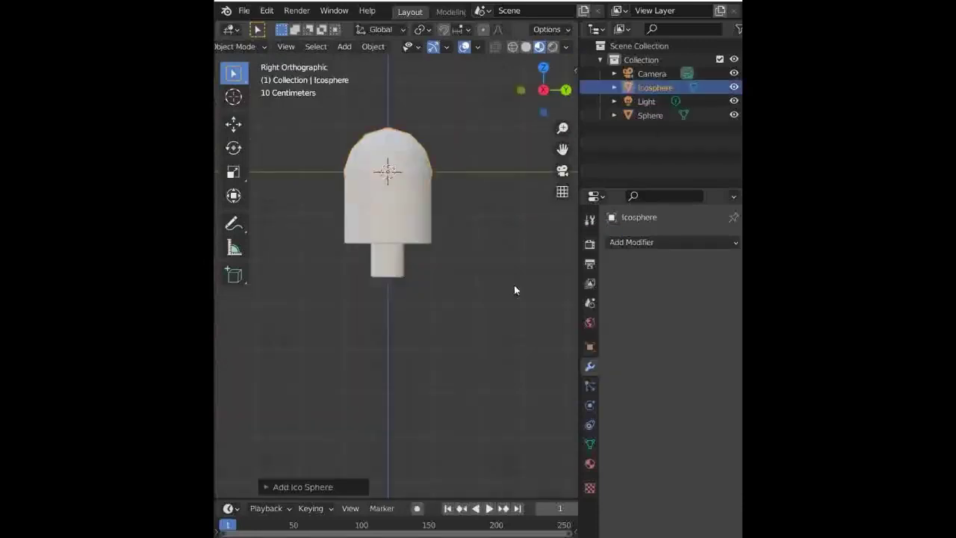
{"action": "left_click", "coordinate": [270, 489]}
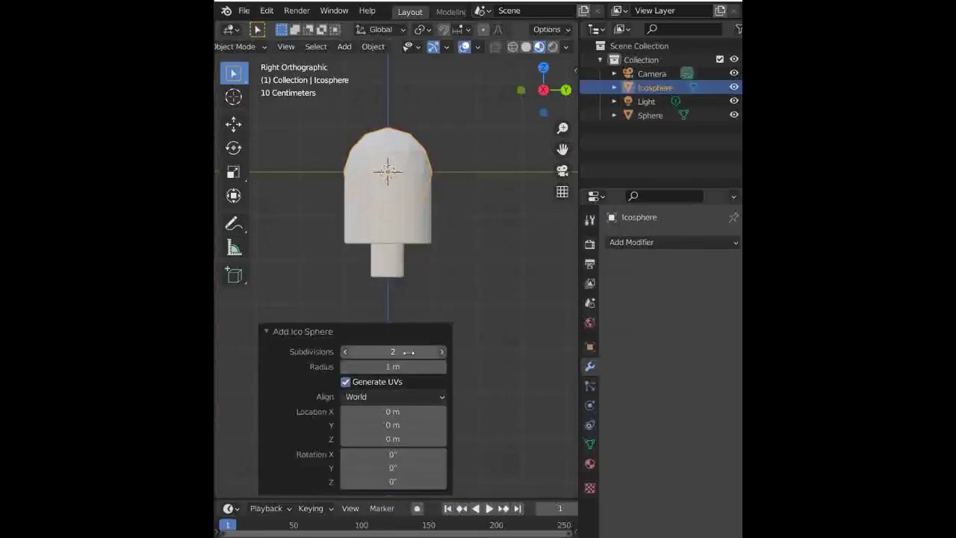
{"action": "left_click_drag", "start_coordinate": [409, 351], "coordinate": [414, 352]}
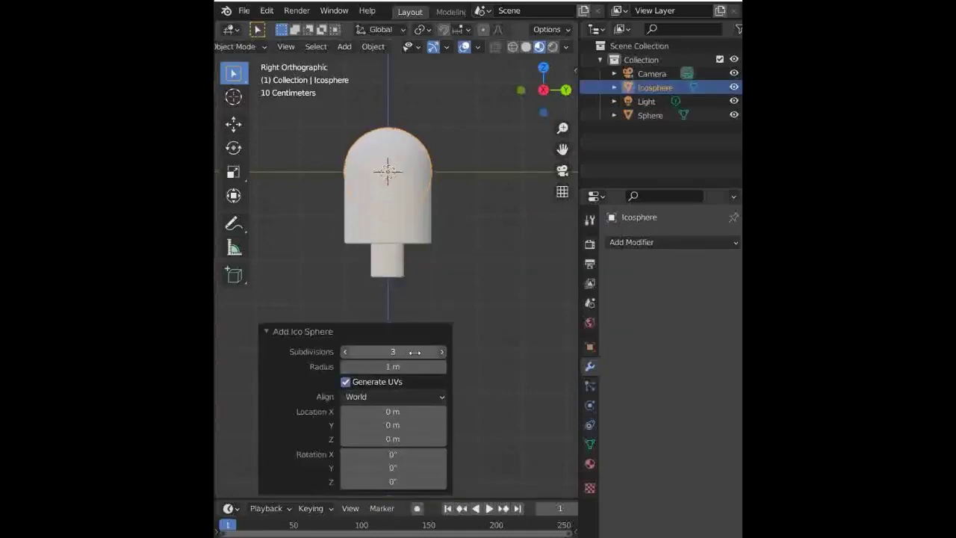
{"action": "left_click", "coordinate": [505, 259]}
Flatten the icosphere by scaling it along Z, then Y, then Z again to 0.813.
{"action": "left_click", "coordinate": [407, 144]}
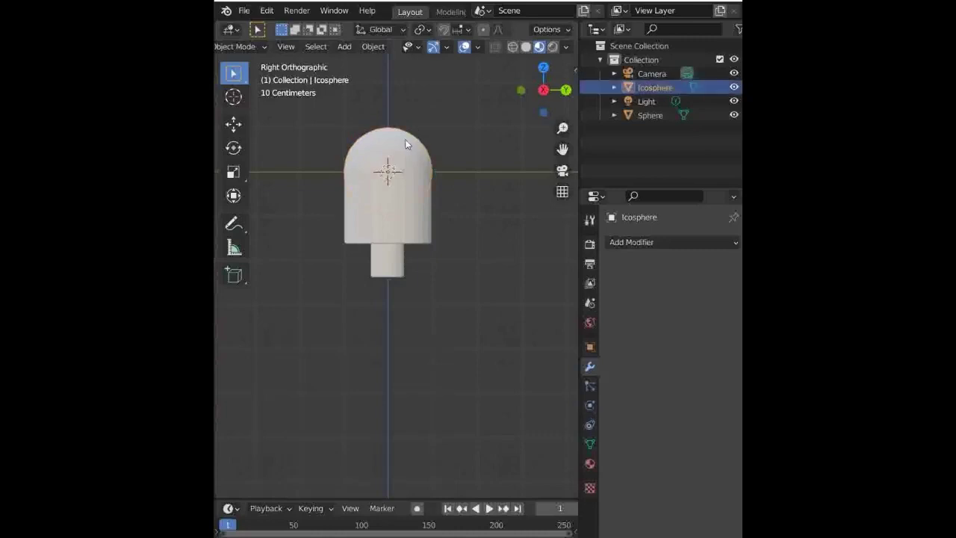
{"action": "key", "text": "s"}
{"action": "key", "text": "z"}
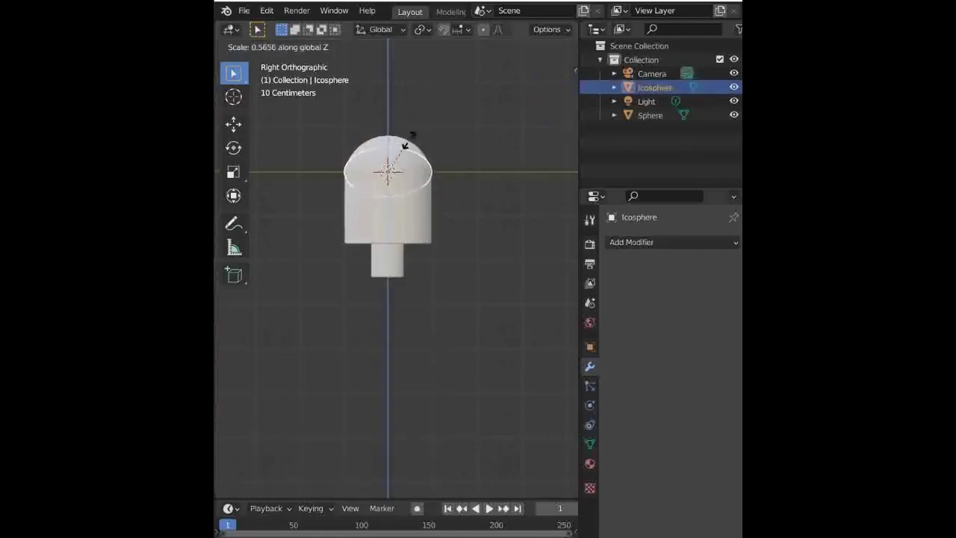
{"action": "left_click", "coordinate": [415, 149]}
{"action": "key", "text": "s"}
{"action": "key", "text": "y"}
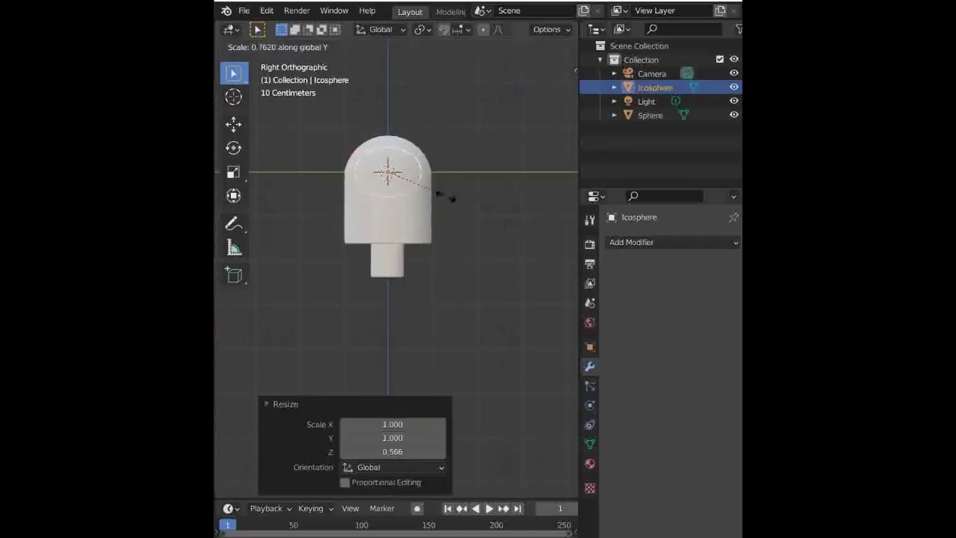
{"action": "left_click", "coordinate": [438, 194]}
{"action": "key", "text": "s"}
{"action": "key", "text": "z"}
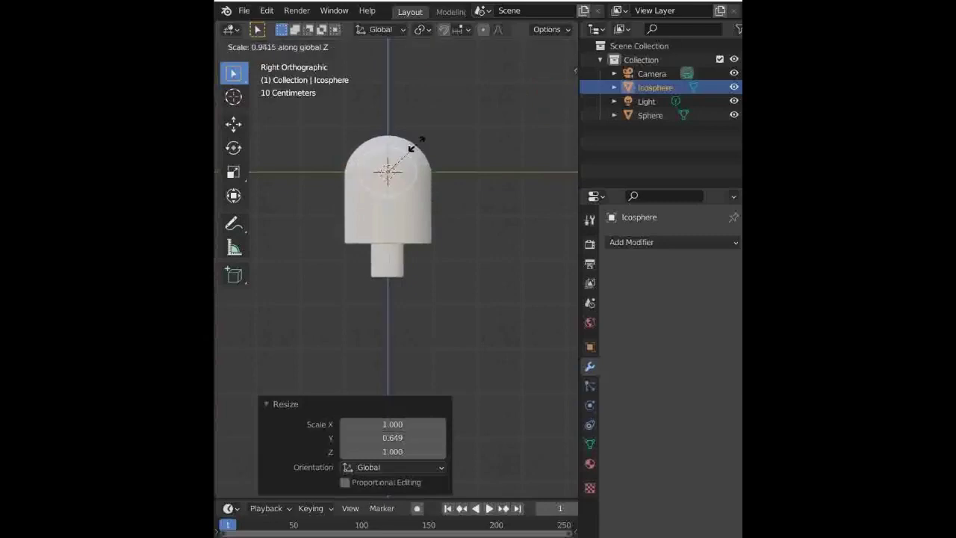
{"action": "left_click", "coordinate": [418, 145]}
Move the icosphere -0.51479 m along Y onto the front of the head.
{"action": "key", "text": "g"}
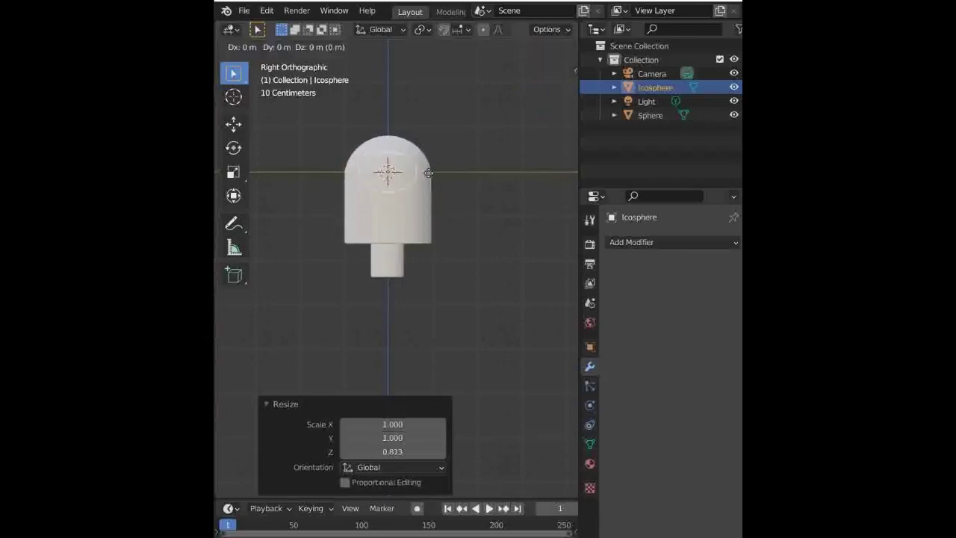
{"action": "key", "text": "x"}
{"action": "key", "text": "y"}
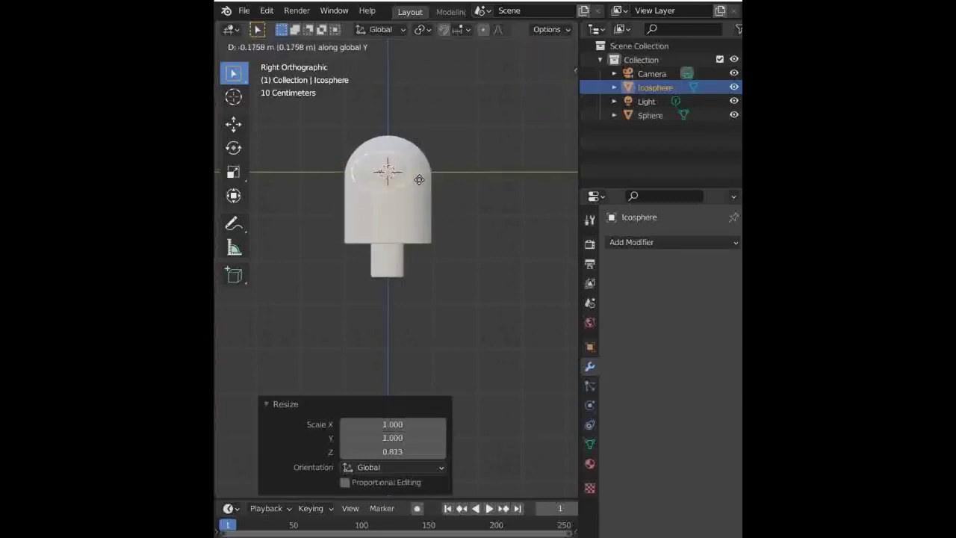
{"action": "left_click", "coordinate": [406, 182]}
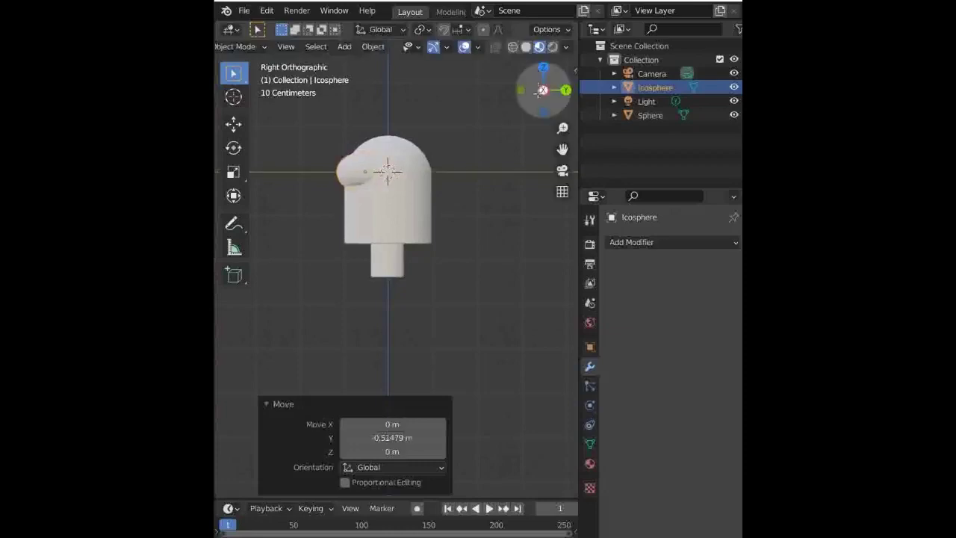
Narrow the visor by scaling it along X in front view.
{"action": "left_click", "coordinate": [517, 90]}
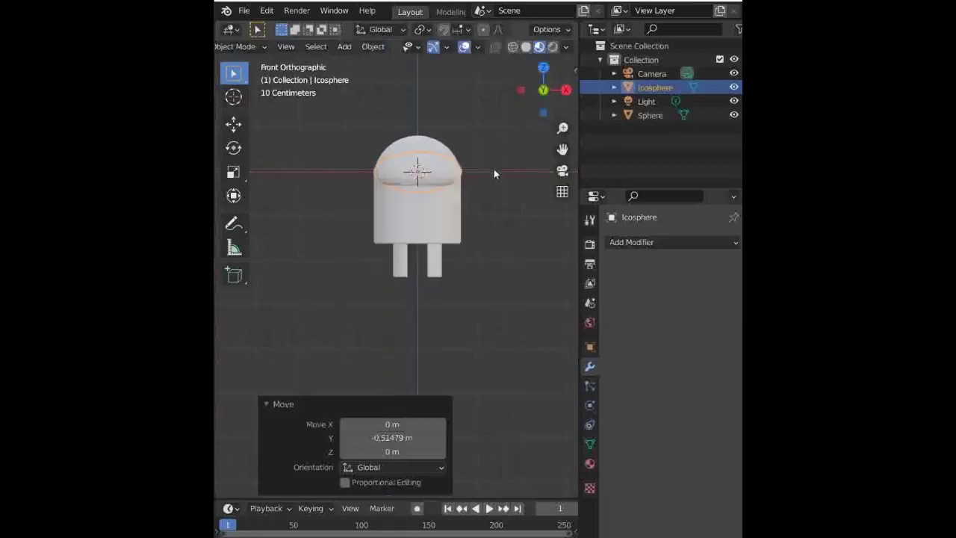
{"action": "key", "text": "s"}
{"action": "key", "text": "x"}
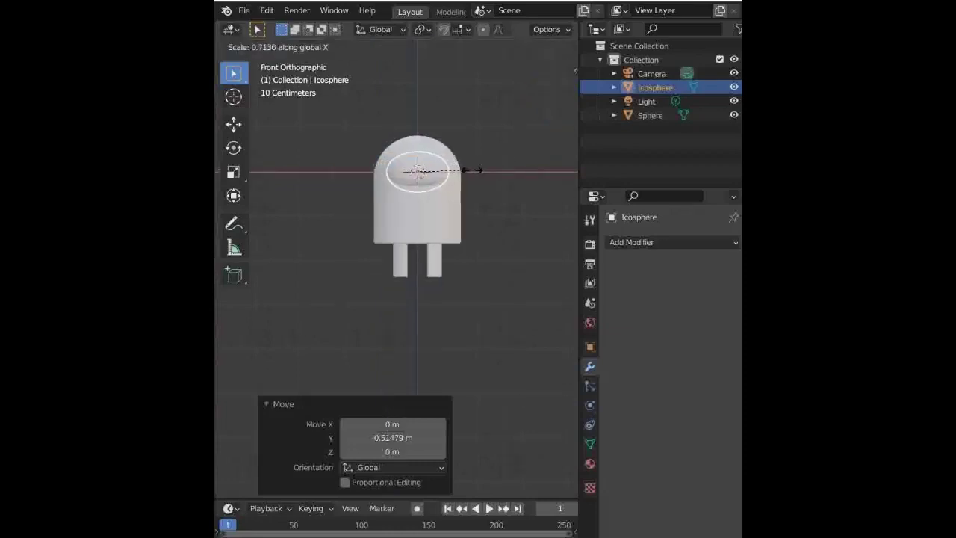
{"action": "left_click", "coordinate": [472, 169]}
{"action": "left_click", "coordinate": [527, 134]}
{"action": "mouse_move", "coordinate": [536, 95]}
{"action": "left_mouse_down"}
{"action": "mouse_move", "coordinate": [515, 112]}
{"action": "mouse_move", "coordinate": [457, 216]}
{"action": "left_mouse_up"}
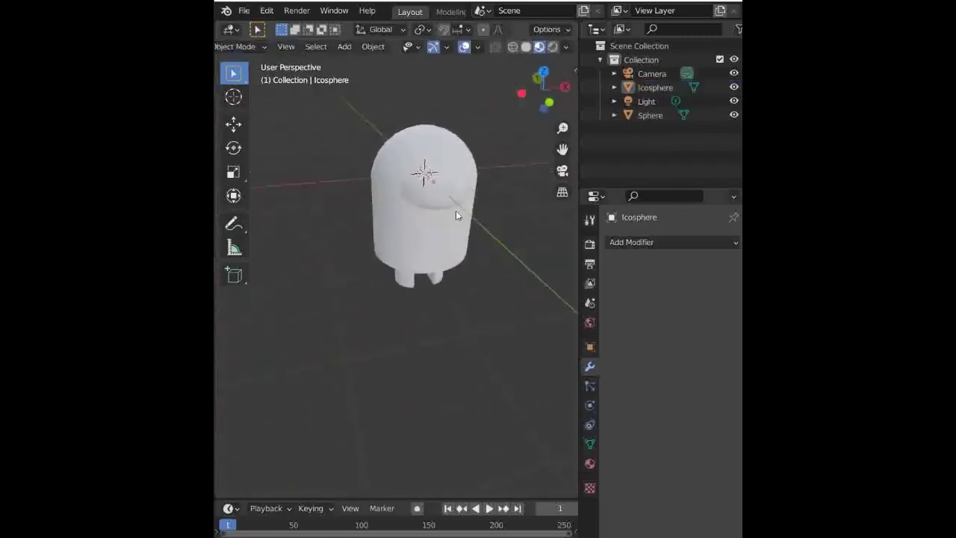
Rename the visor icosphere object to 'head'.
{"action": "left_click", "coordinate": [428, 186]}
{"action": "left_click", "coordinate": [590, 463]}
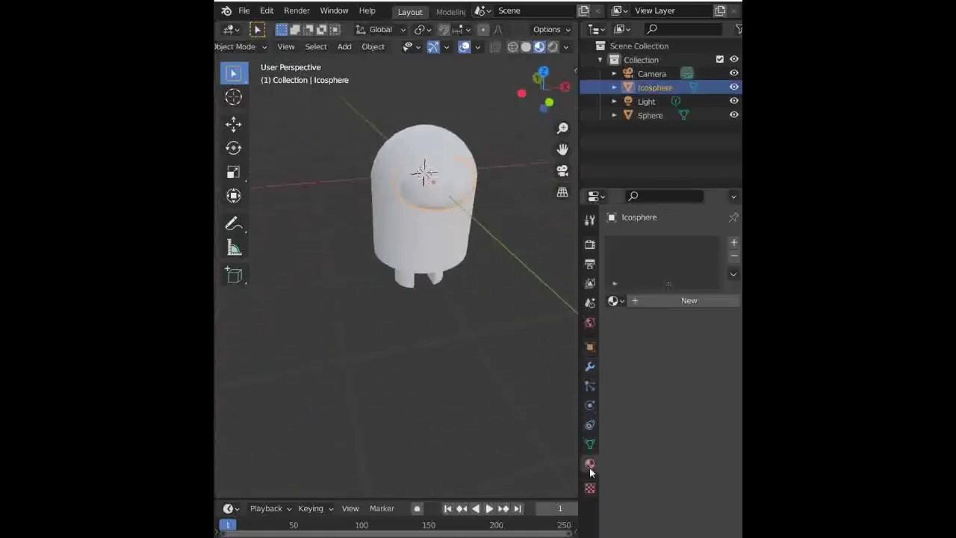
{"action": "double_click", "coordinate": [655, 86]}
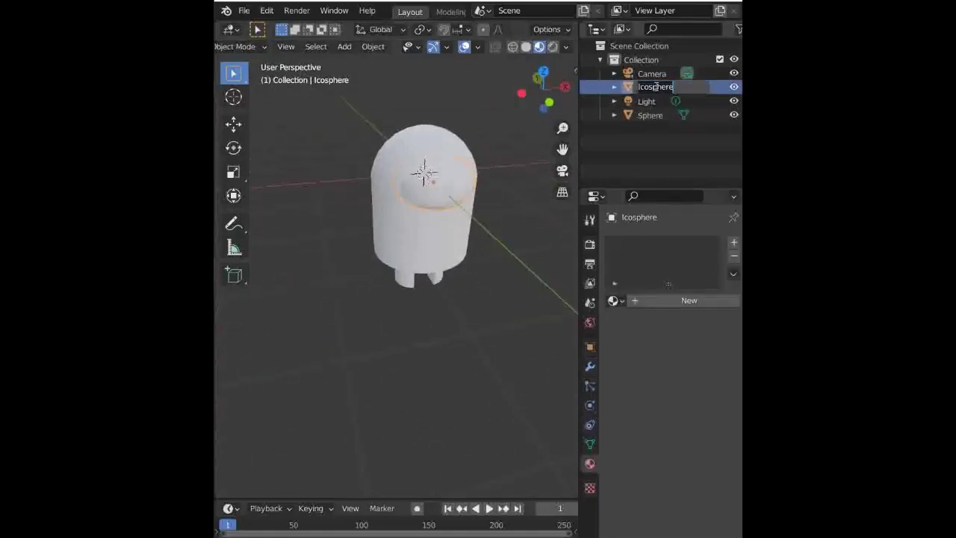
{"action": "key", "text": "BackSpace"}
{"action": "type", "text": "d"}
{"action": "key", "text": "Return"}
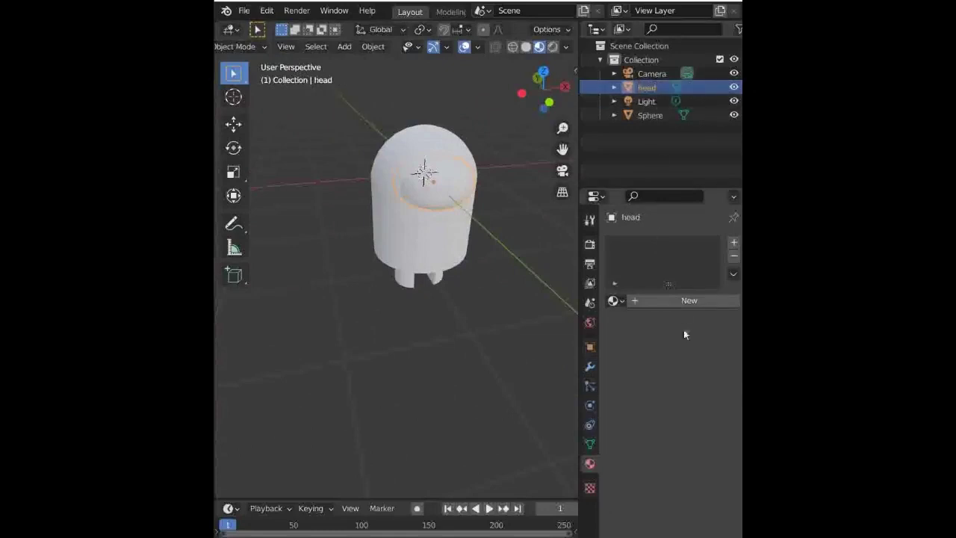
Give head a new material named 'grey' with its base colour darkened to value 0.369.
{"action": "left_click", "coordinate": [667, 301]}
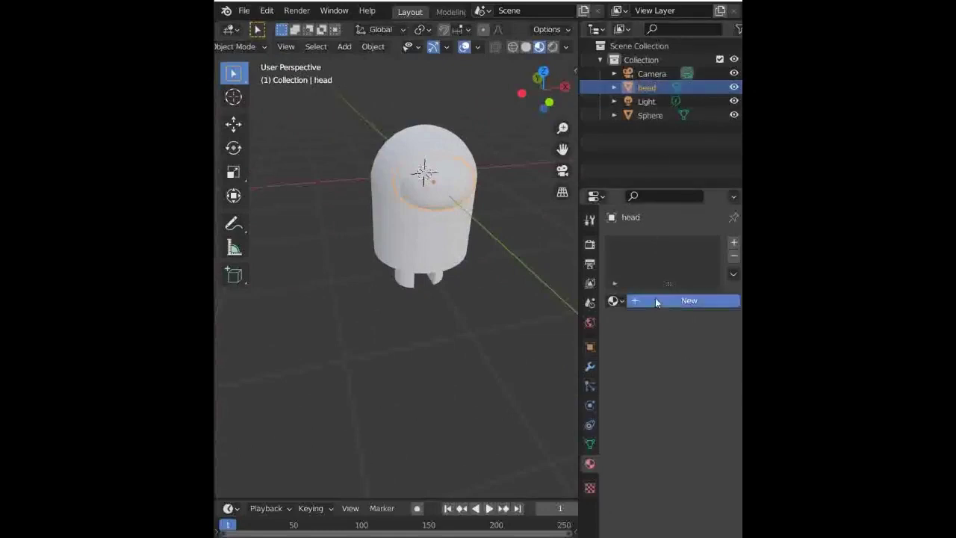
{"action": "left_click", "coordinate": [655, 299]}
{"action": "double_click", "coordinate": [654, 245]}
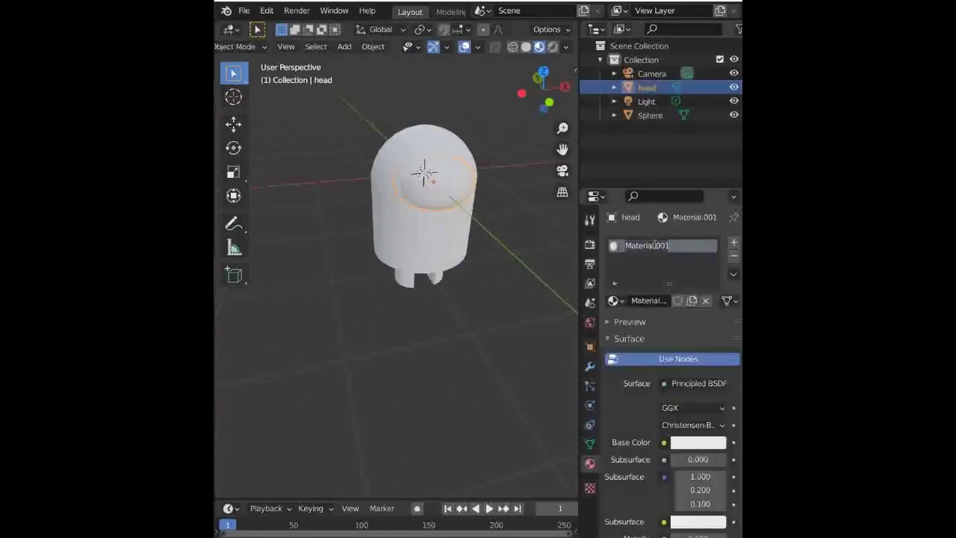
{"action": "key", "text": "BackSpace"}
{"action": "type", "text": "grey"}
{"action": "key", "text": "Return"}
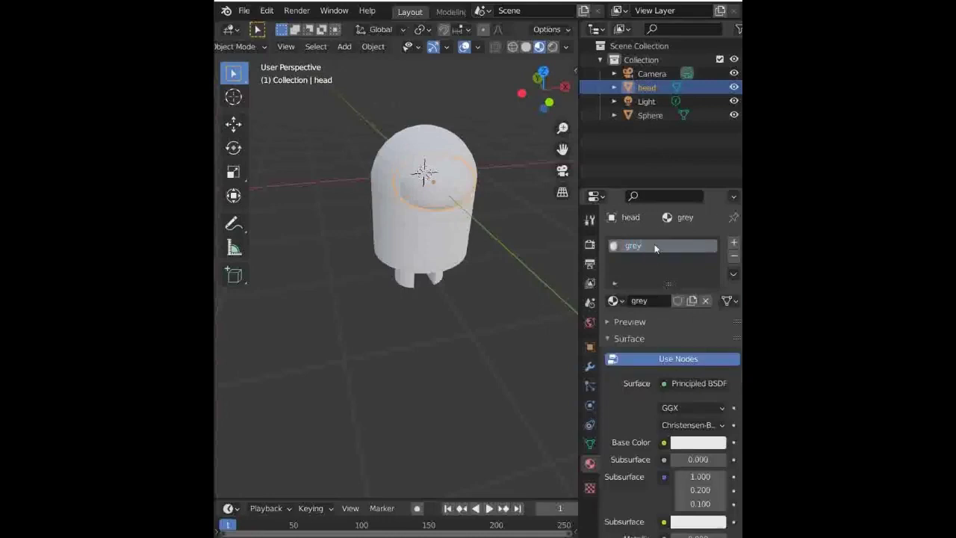
{"action": "left_click", "coordinate": [711, 447]}
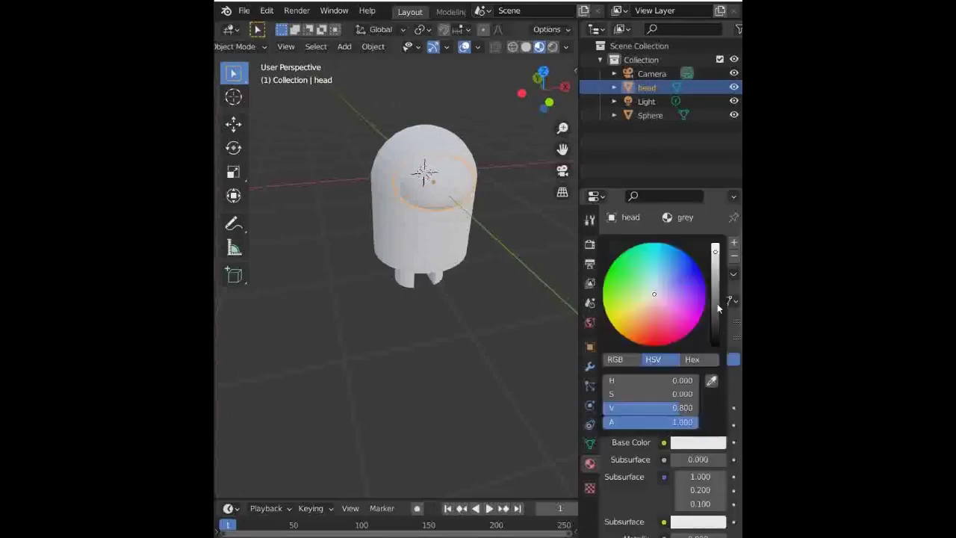
{"action": "left_click_drag", "start_coordinate": [717, 306], "coordinate": [715, 279]}
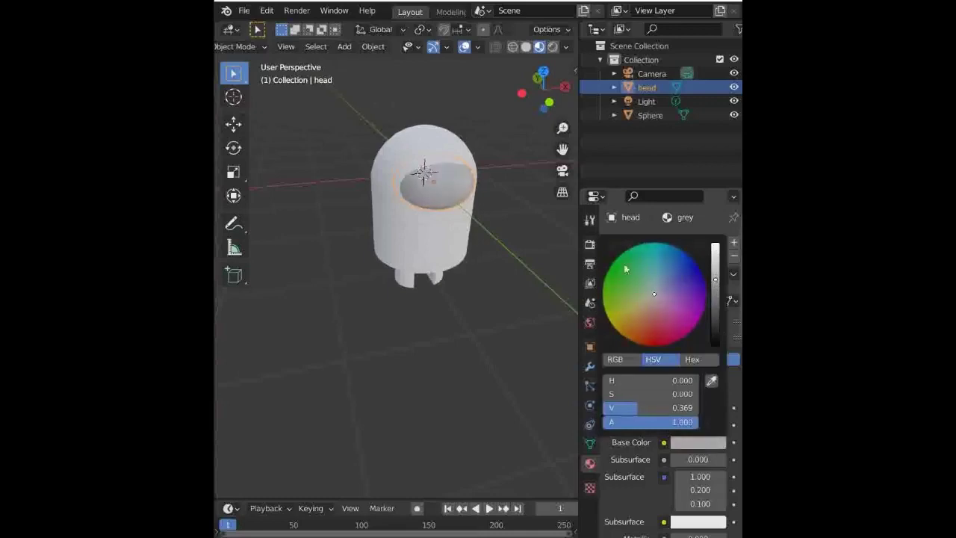
{"action": "left_click", "coordinate": [425, 239]}
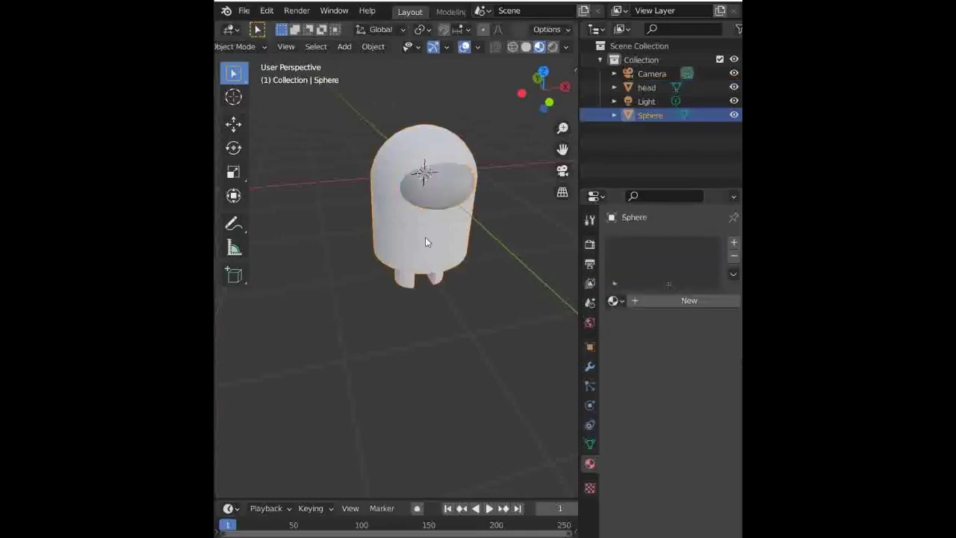
Create a new material named 'yellow' for the crewmate body.
{"action": "left_click", "coordinate": [641, 302]}
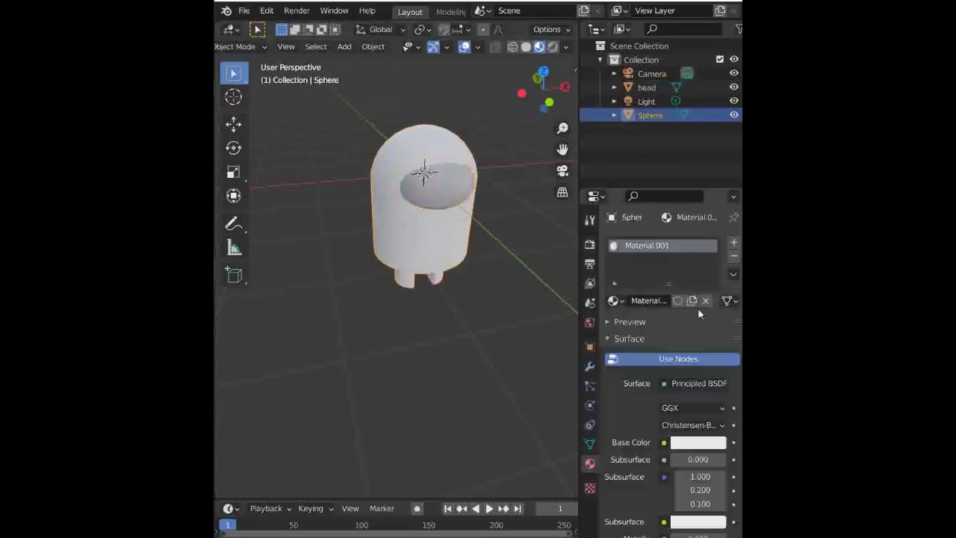
{"action": "double_click", "coordinate": [662, 248]}
{"action": "key", "text": "BackSpace"}
{"action": "type", "text": "yellow"}
{"action": "key", "text": "Return"}
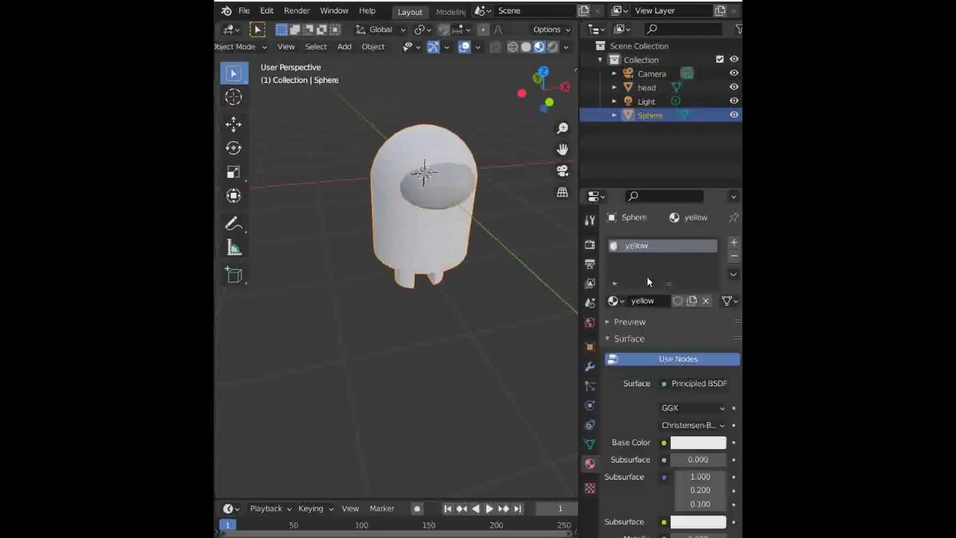
Add a second material slot to the body with a new material named 'blue'.
{"action": "left_click", "coordinate": [733, 242]}
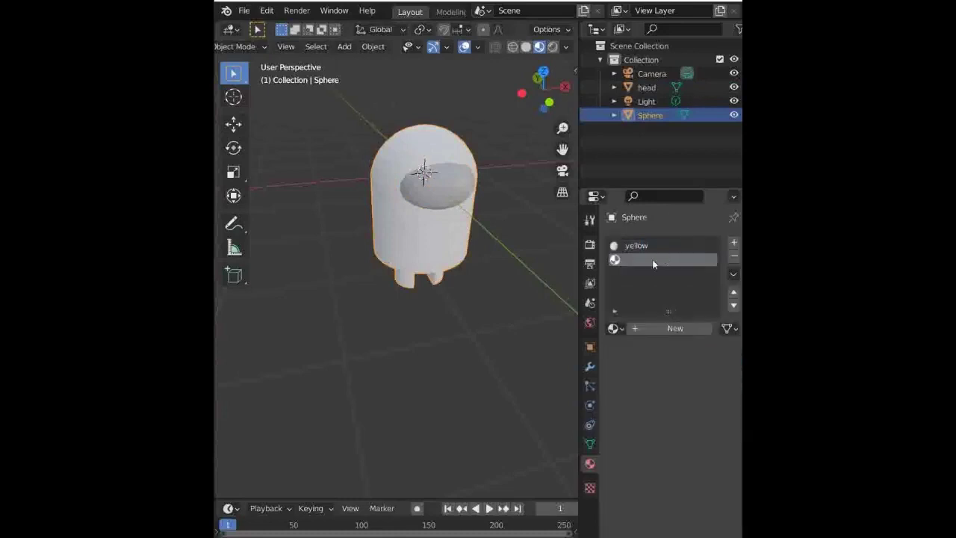
{"action": "left_click", "coordinate": [674, 328]}
{"action": "double_click", "coordinate": [646, 262]}
{"action": "key", "text": "BackSpace"}
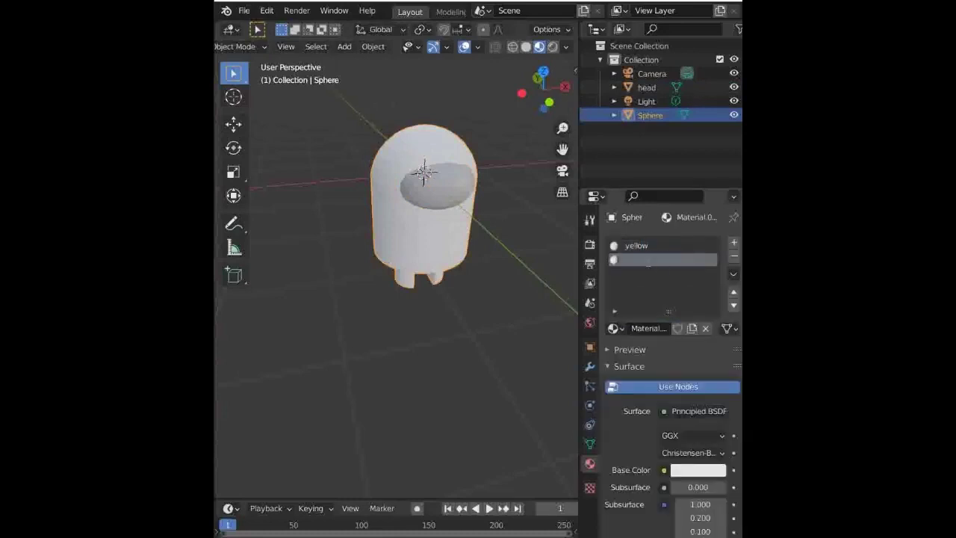
{"action": "type", "text": "blue"}
{"action": "key", "text": "Return"}
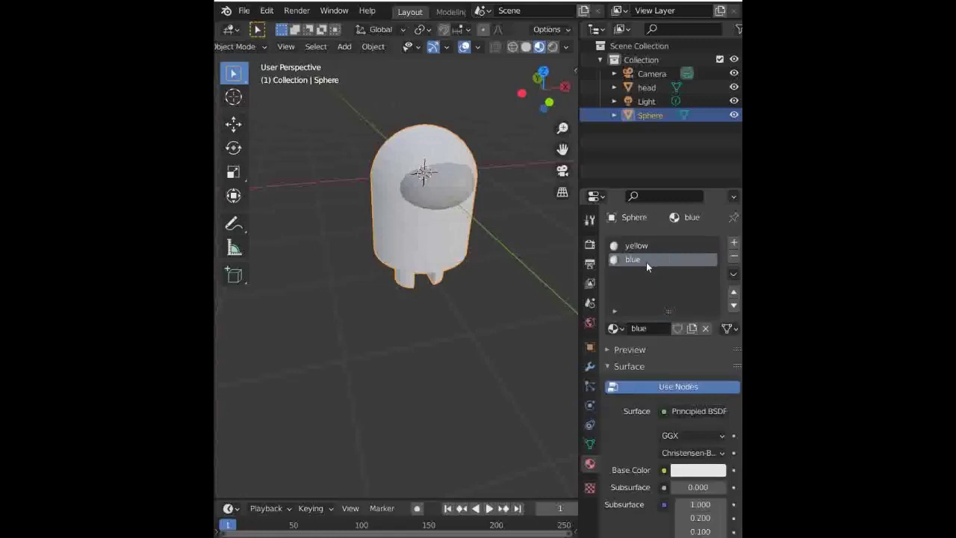
Set the yellow material's base colour to bright yellow.
{"action": "left_click", "coordinate": [646, 245]}
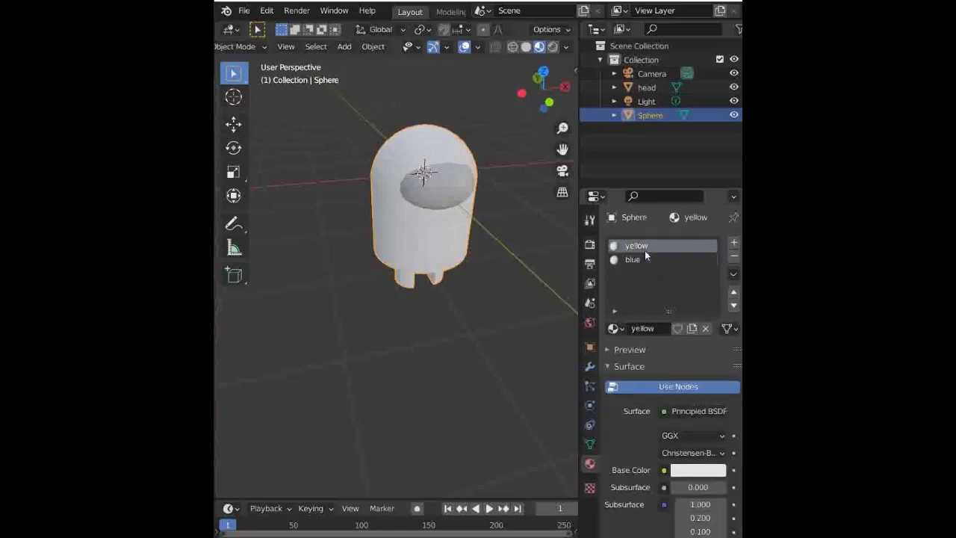
{"action": "left_click", "coordinate": [687, 471]}
{"action": "left_click", "coordinate": [607, 343]}
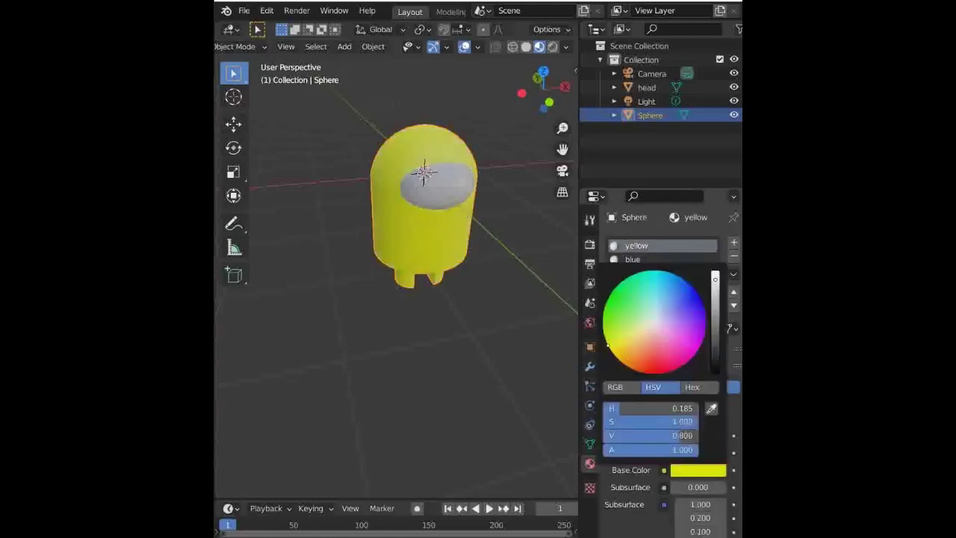
{"action": "left_click", "coordinate": [457, 353]}
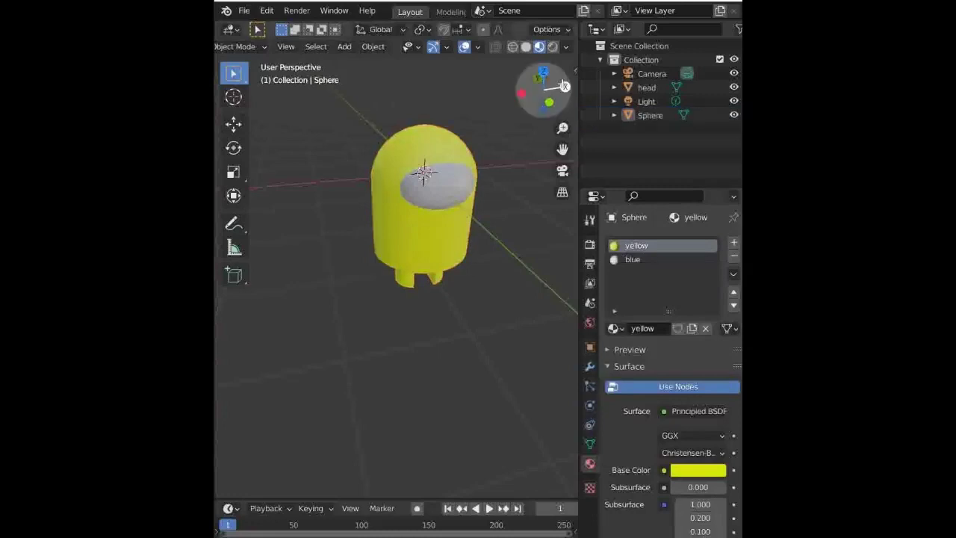
Orbit the view, then look at the crewmate straight from the front.
{"action": "left_click", "coordinate": [564, 87]}
{"action": "left_click_drag", "start_coordinate": [560, 88], "coordinate": [551, 94]}
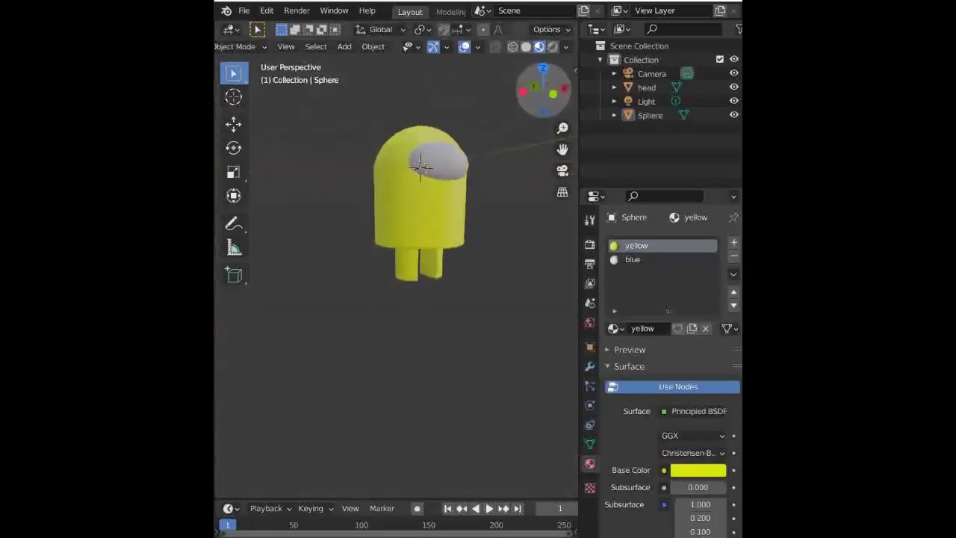
{"action": "left_click", "coordinate": [533, 84]}
In Edit Mode, move the body's leg-bottom vertices about 0.21 m straight down along Z.
{"action": "left_click", "coordinate": [424, 218]}
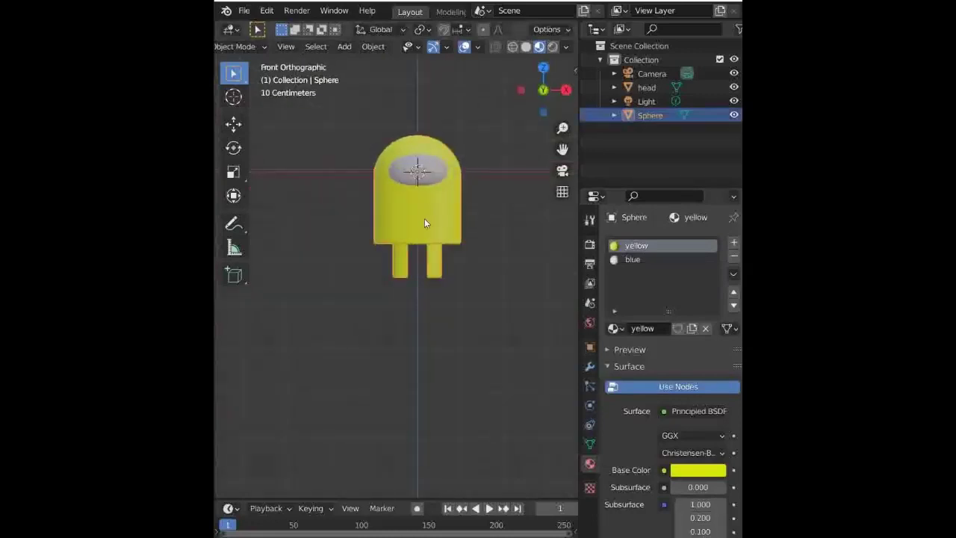
{"action": "key", "text": "Tab"}
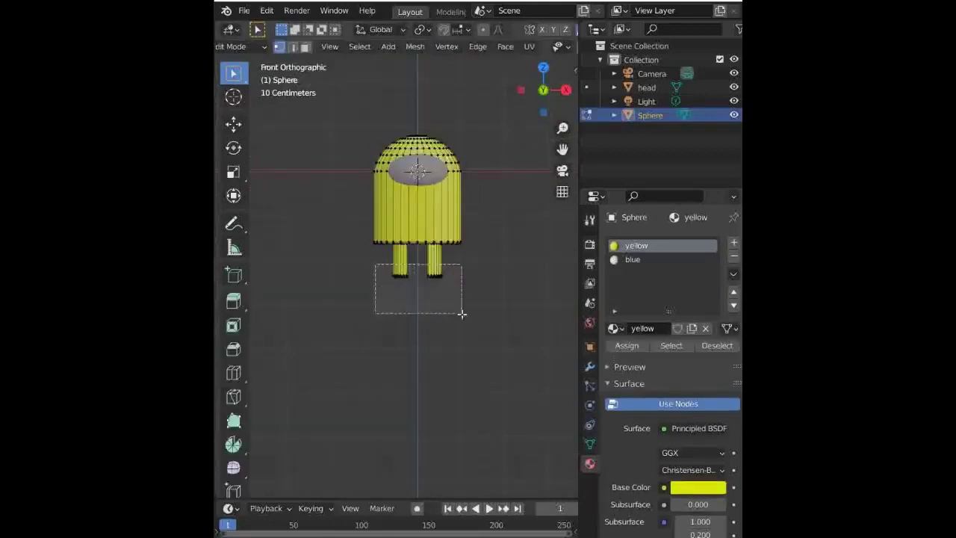
{"action": "left_click_drag", "start_coordinate": [380, 266], "coordinate": [472, 317]}
{"action": "scroll", "coordinate": [515, 149], "scroll_direction": "down", "scroll_amount": 1}
{"action": "scroll", "coordinate": [484, 182], "scroll_direction": "down", "scroll_amount": 6}
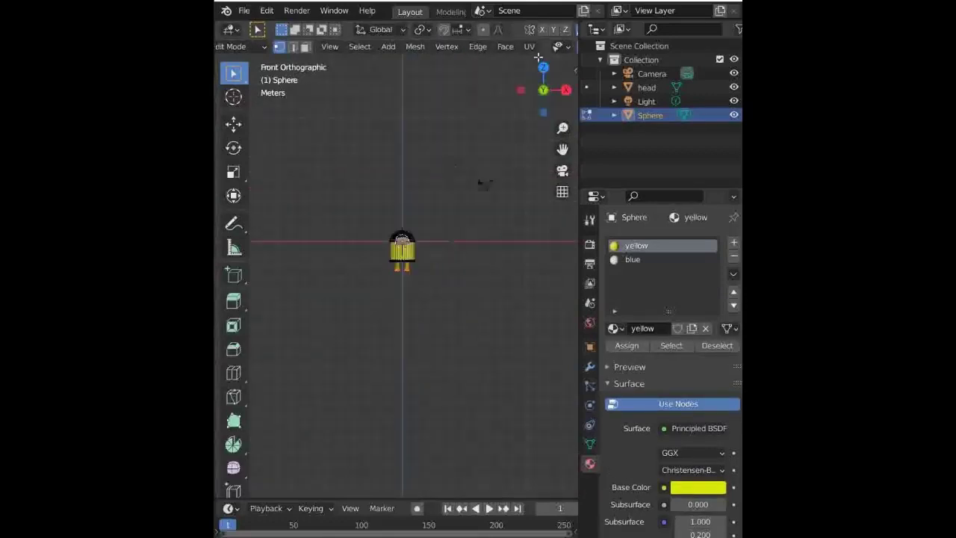
{"action": "scroll", "coordinate": [484, 182], "scroll_direction": "up", "scroll_amount": 6}
{"action": "scroll", "coordinate": [508, 134], "scroll_direction": "up", "scroll_amount": 1}
{"action": "scroll", "coordinate": [539, 51], "scroll_direction": "down", "scroll_amount": 5}
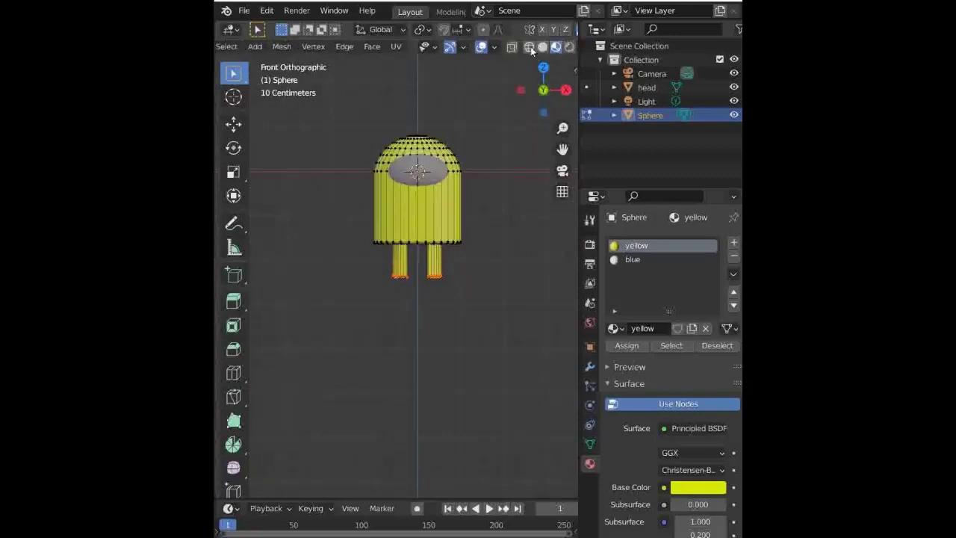
{"action": "left_click_drag", "start_coordinate": [368, 260], "coordinate": [523, 347]}
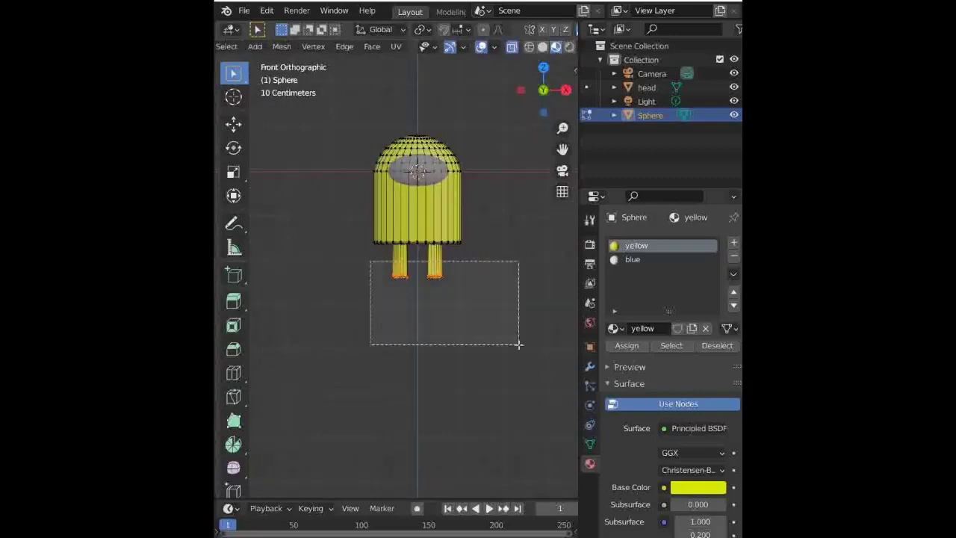
{"action": "key", "text": "g"}
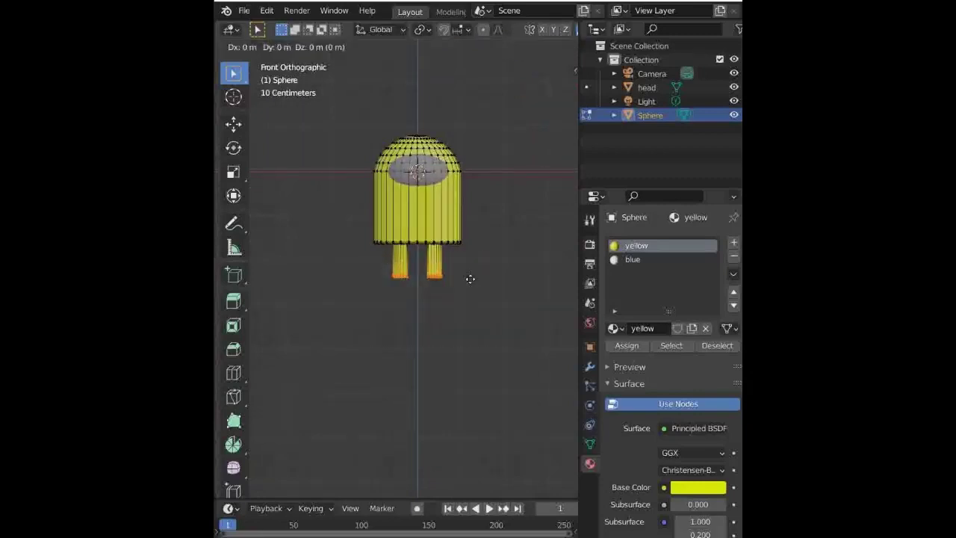
{"action": "key", "text": "z"}
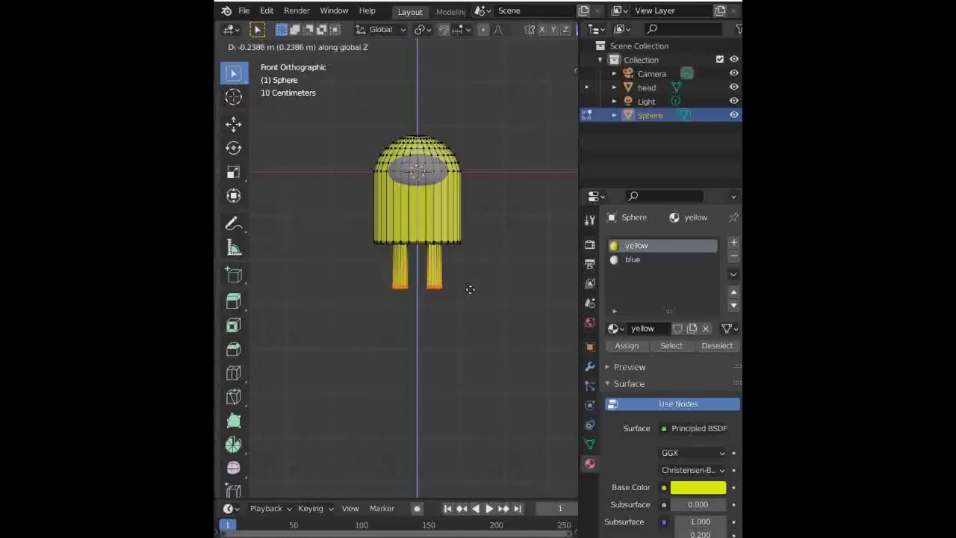
{"action": "left_click", "coordinate": [471, 288]}
{"action": "key", "text": "Tab"}
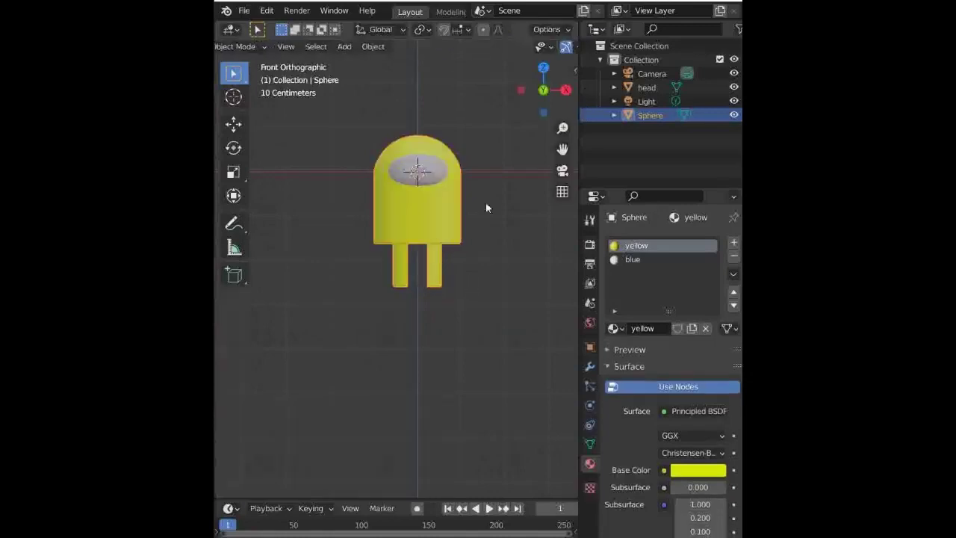
Set the blue material's base colour to bright blue.
{"action": "mouse_move", "coordinate": [543, 90]}
{"action": "left_mouse_down"}
{"action": "mouse_move", "coordinate": [515, 79]}
{"action": "mouse_move", "coordinate": [535, 95]}
{"action": "left_mouse_up"}
{"action": "scroll", "coordinate": [533, 98], "scroll_direction": "down", "scroll_amount": 5}
{"action": "scroll", "coordinate": [533, 97], "scroll_direction": "up", "scroll_amount": 5}
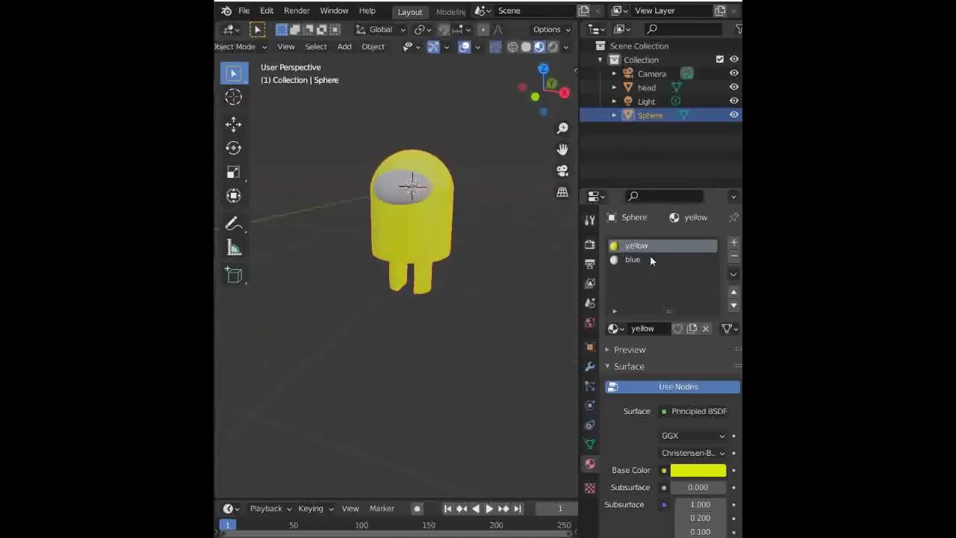
{"action": "left_click", "coordinate": [650, 259]}
{"action": "left_click", "coordinate": [696, 470]}
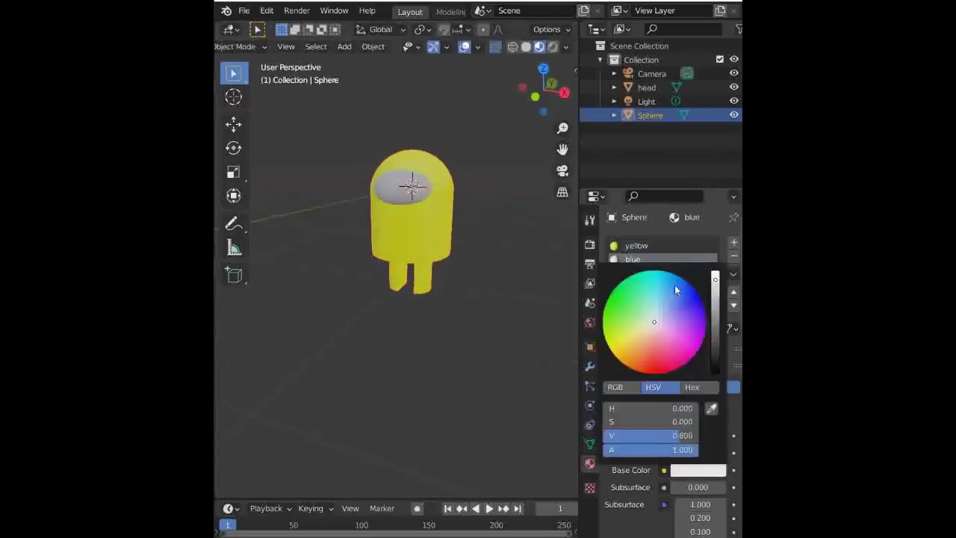
{"action": "left_click", "coordinate": [674, 285]}
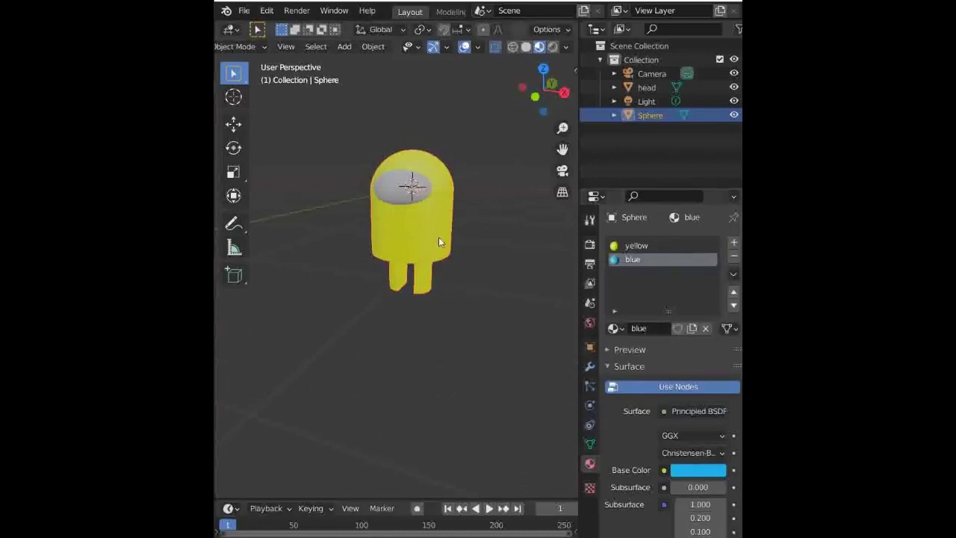
Assign the blue material to the entire body mesh.
{"action": "key", "text": "Tab"}
{"action": "key", "text": "a"}
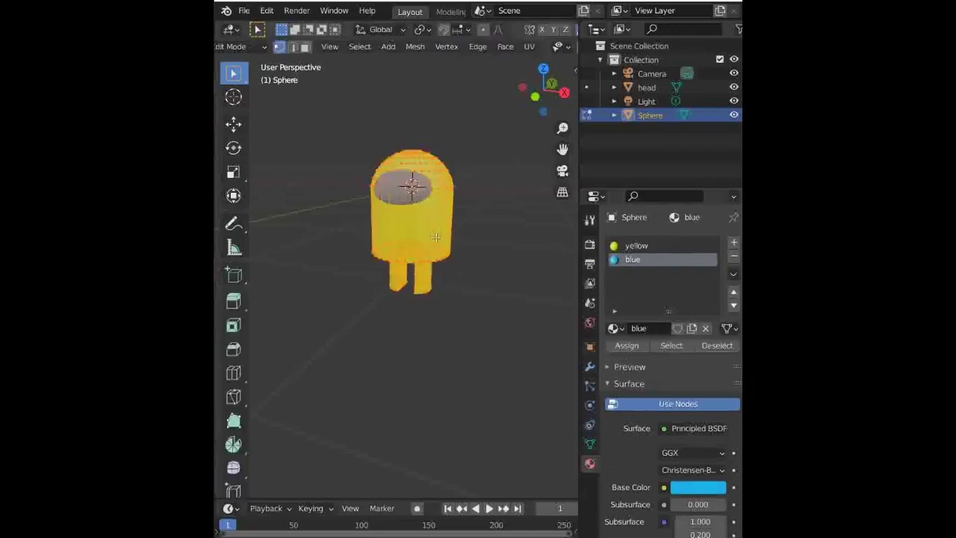
{"action": "left_click", "coordinate": [626, 345]}
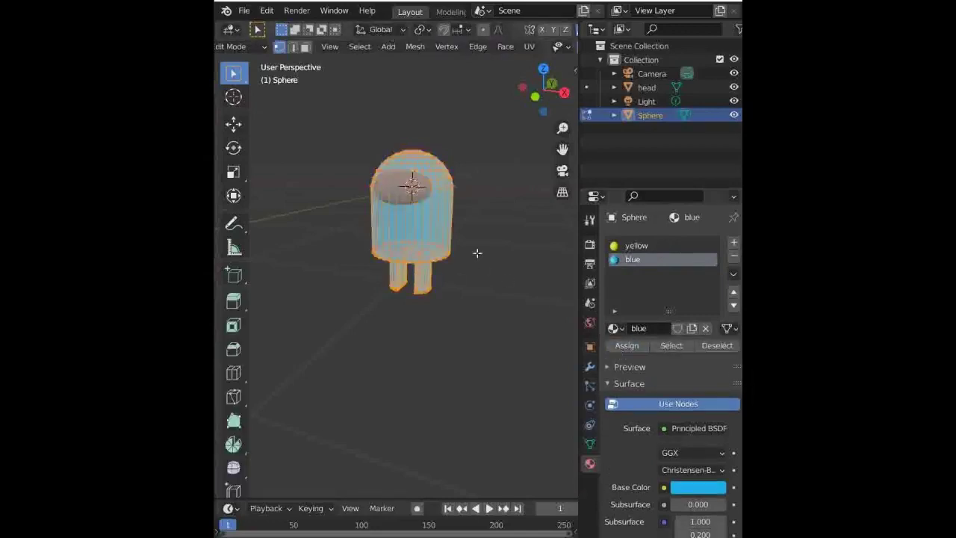
{"action": "key", "text": "Tab"}
{"action": "mouse_move", "coordinate": [543, 90]}
{"action": "left_mouse_down"}
{"action": "mouse_move", "coordinate": [478, 63]}
{"action": "mouse_move", "coordinate": [455, 104]}
{"action": "mouse_move", "coordinate": [508, 97]}
{"action": "mouse_move", "coordinate": [550, 112]}
{"action": "left_mouse_up"}
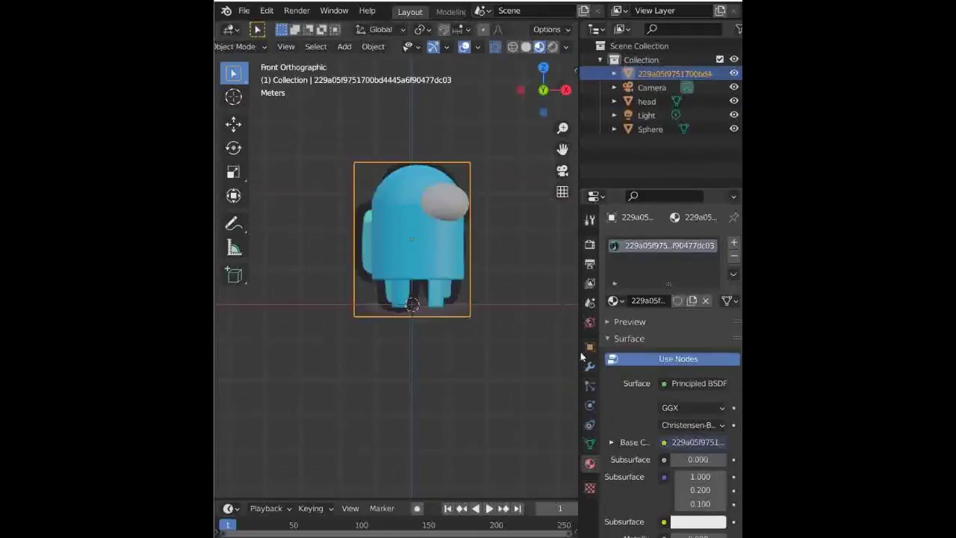
Show the View Layer settings, then the Scene settings, in the Properties editor.
{"action": "left_click", "coordinate": [589, 284]}
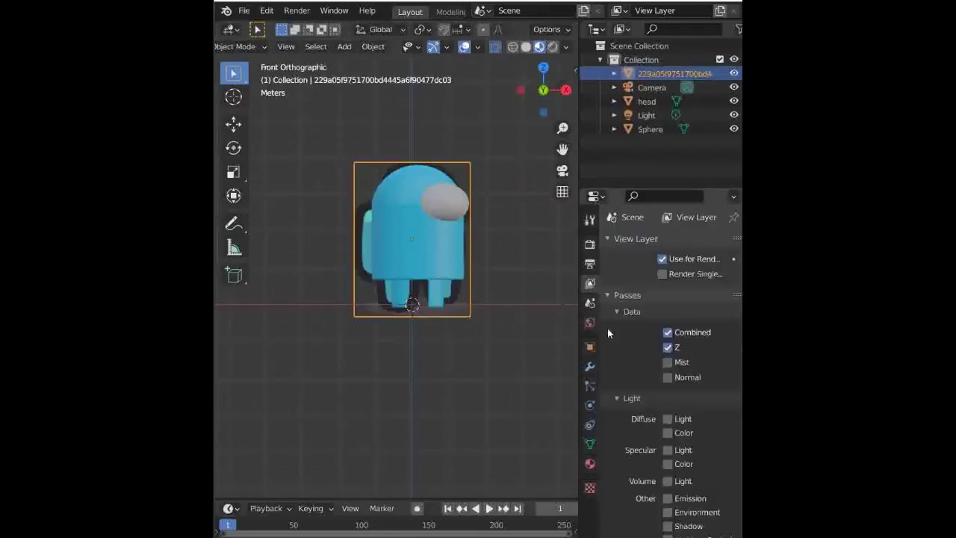
{"action": "scroll", "coordinate": [646, 383], "scroll_direction": "down", "scroll_amount": 5}
{"action": "scroll", "coordinate": [646, 383], "scroll_direction": "down", "scroll_amount": 3}
{"action": "left_click", "coordinate": [589, 308]}
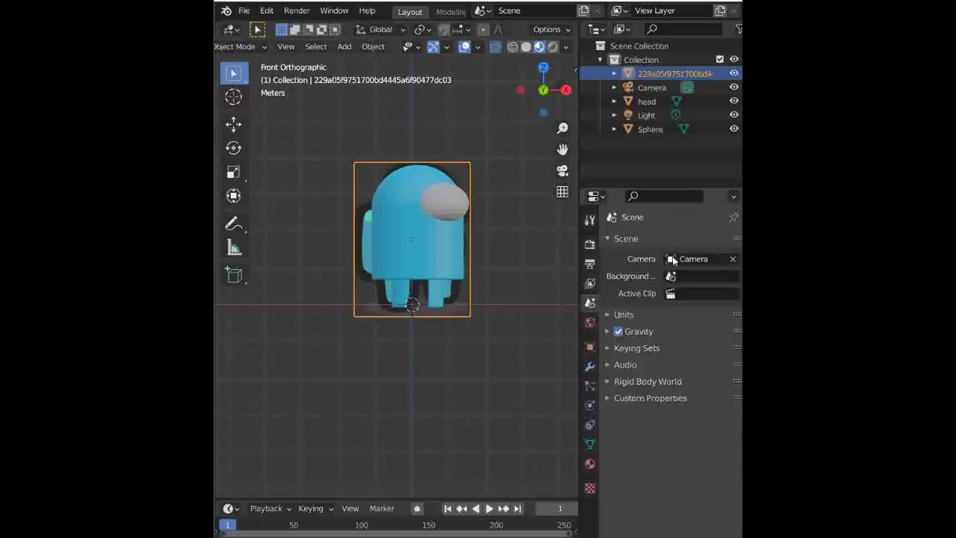
Hide the body and head to view the reference from the front, then unhide them and reselect the body.
{"action": "middle_click_drag", "start_coordinate": [430, 218], "coordinate": [451, 216]}
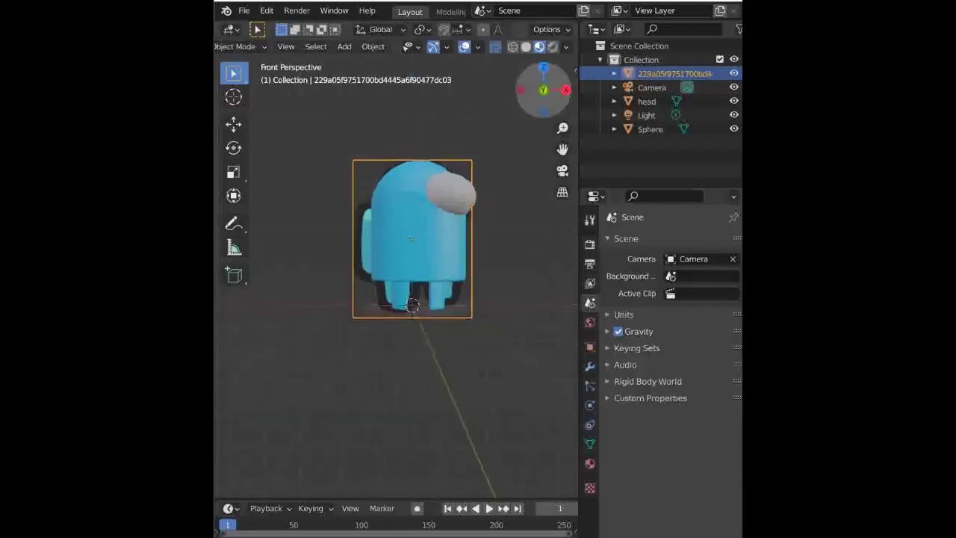
{"action": "left_click", "coordinate": [414, 265]}
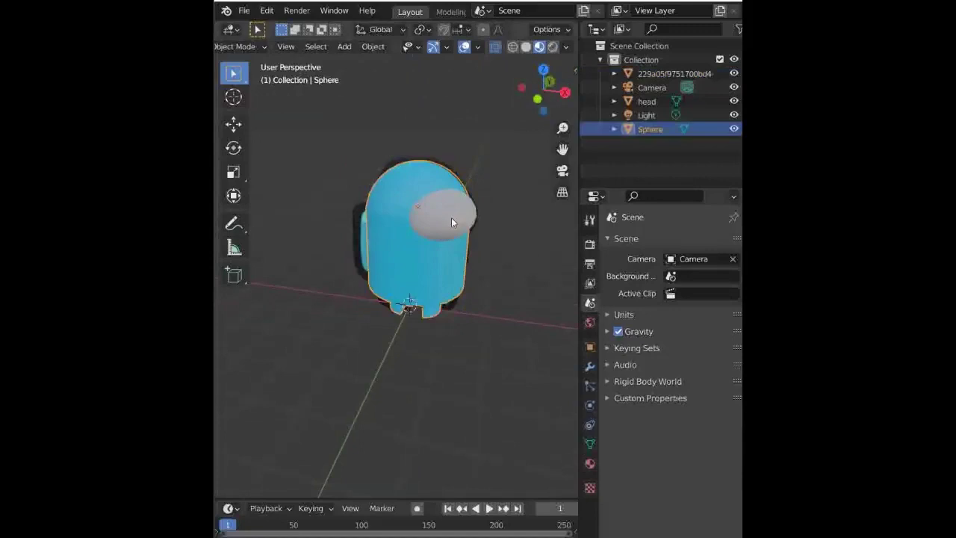
{"action": "left_click", "coordinate": [451, 217], "text": "shift"}
{"action": "key", "text": "h"}
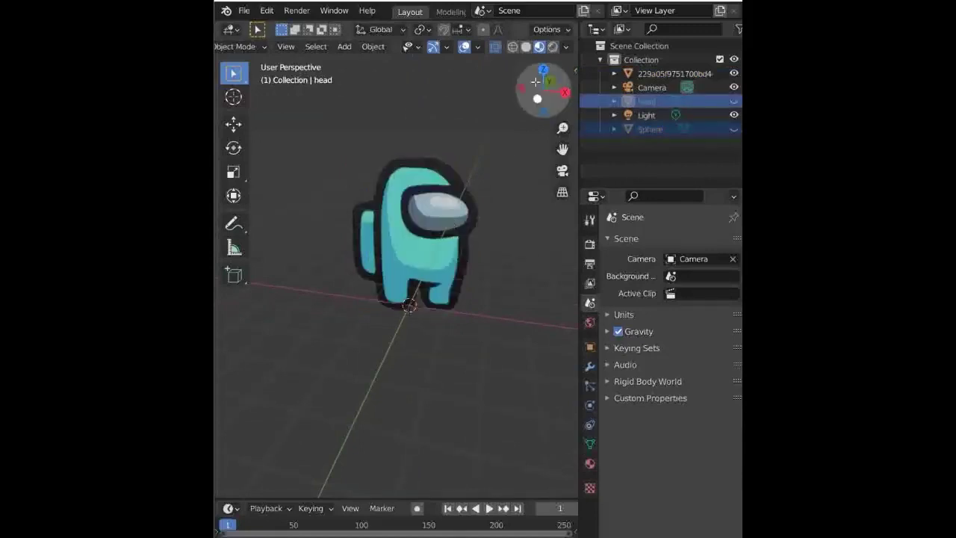
{"action": "left_click", "coordinate": [538, 99]}
{"action": "key", "text": "alt+h"}
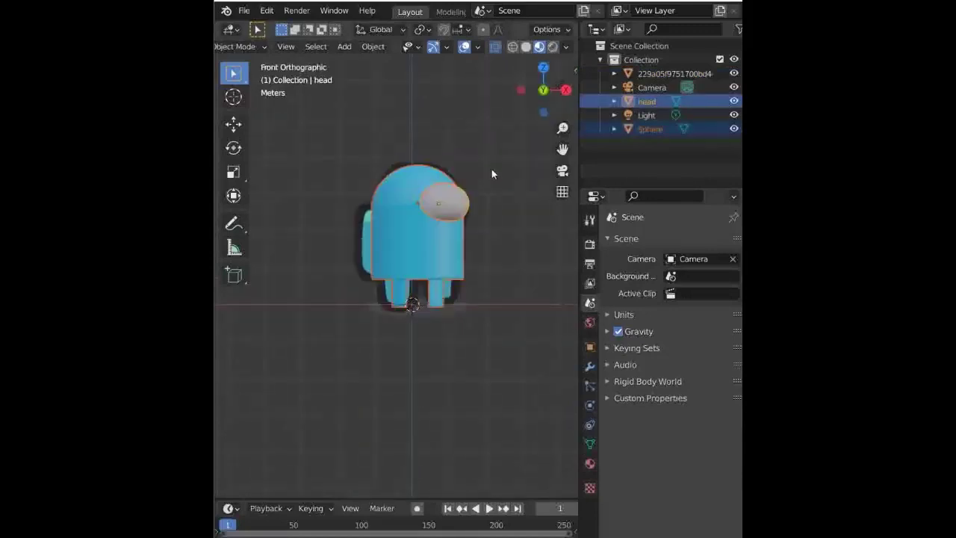
{"action": "left_click", "coordinate": [434, 225]}
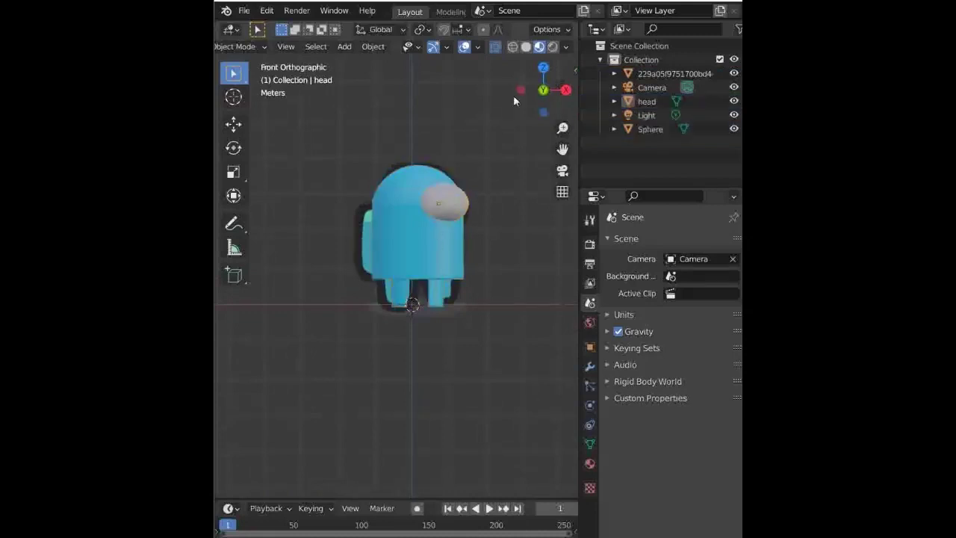
{"action": "left_click_drag", "start_coordinate": [539, 93], "coordinate": [545, 88]}
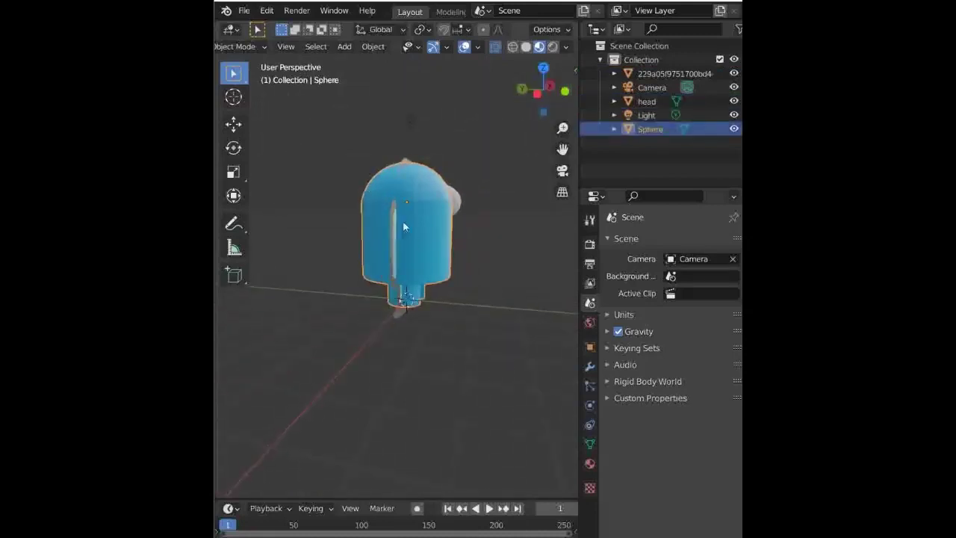
Enter Edit Mode on the body and turn off X-ray so the mesh is opaque.
{"action": "scroll", "coordinate": [420, 239], "scroll_direction": "up", "scroll_amount": 3}
{"action": "key", "text": "Tab"}
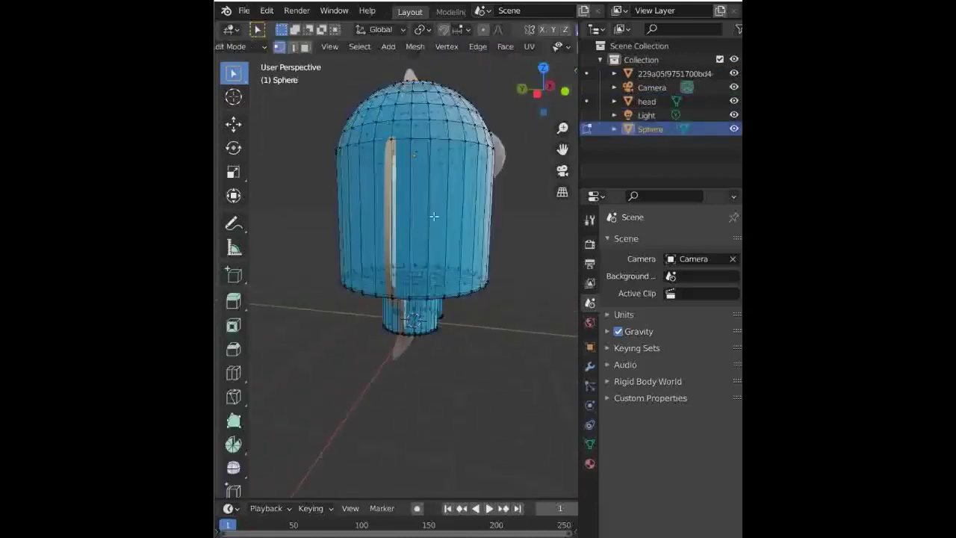
{"action": "scroll", "coordinate": [434, 216], "scroll_direction": "up", "scroll_amount": 2}
{"action": "scroll", "coordinate": [537, 47], "scroll_direction": "down", "scroll_amount": 2}
{"action": "scroll", "coordinate": [541, 47], "scroll_direction": "down", "scroll_amount": 3}
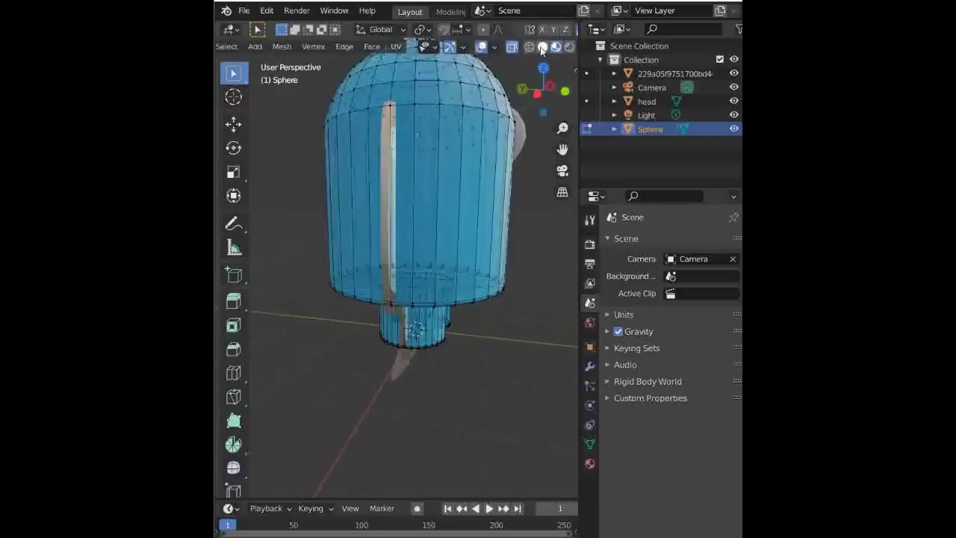
{"action": "left_click", "coordinate": [511, 46]}
{"action": "left_click_drag", "start_coordinate": [536, 103], "coordinate": [532, 98]}
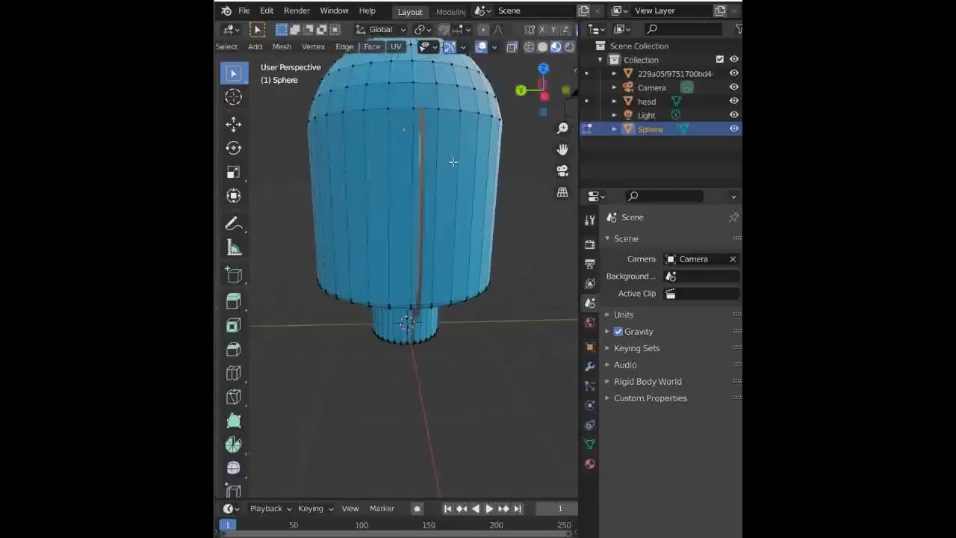
Add horizontal edge loops around the body with Loop Cut, sliding one toward the bottom.
{"action": "left_click", "coordinate": [233, 373]}
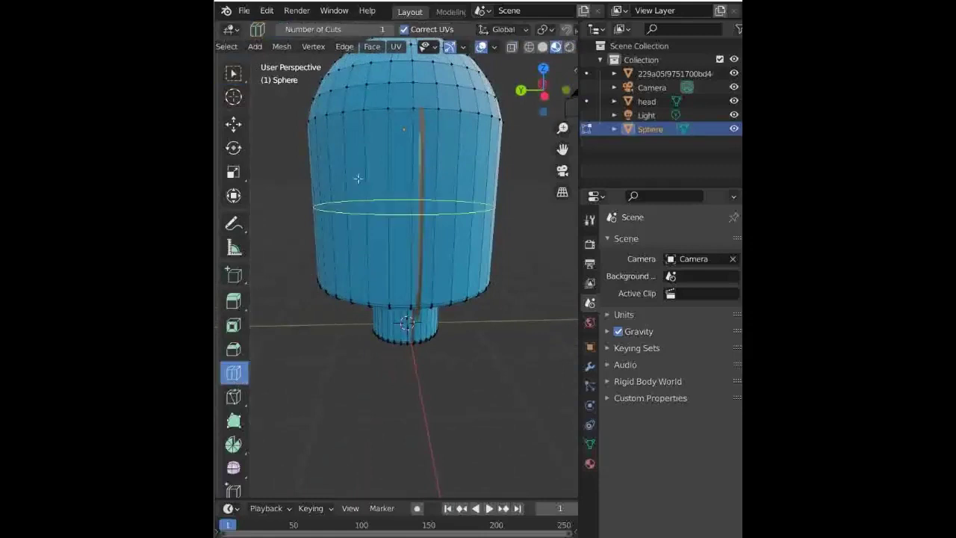
{"action": "left_click_drag", "start_coordinate": [373, 208], "coordinate": [373, 106]}
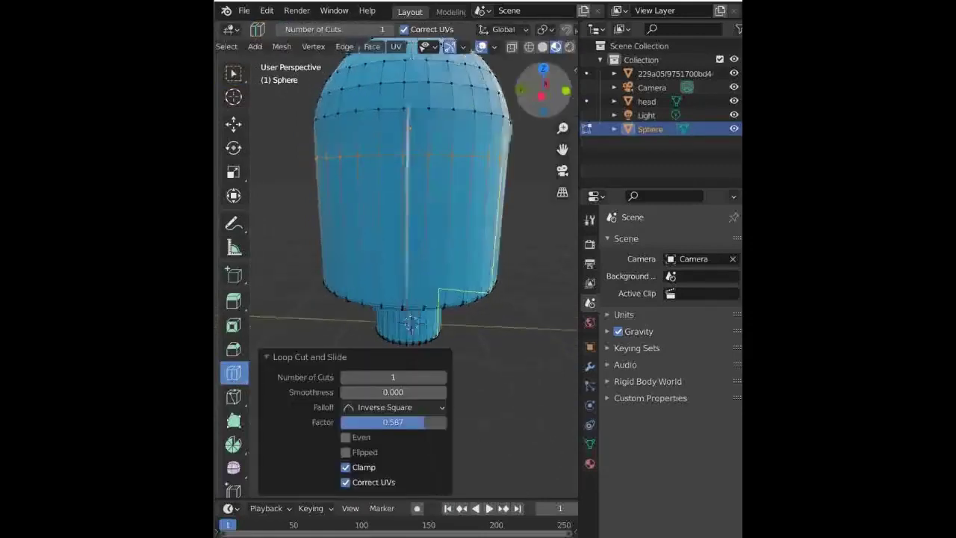
{"action": "left_click_drag", "start_coordinate": [539, 88], "coordinate": [495, 140]}
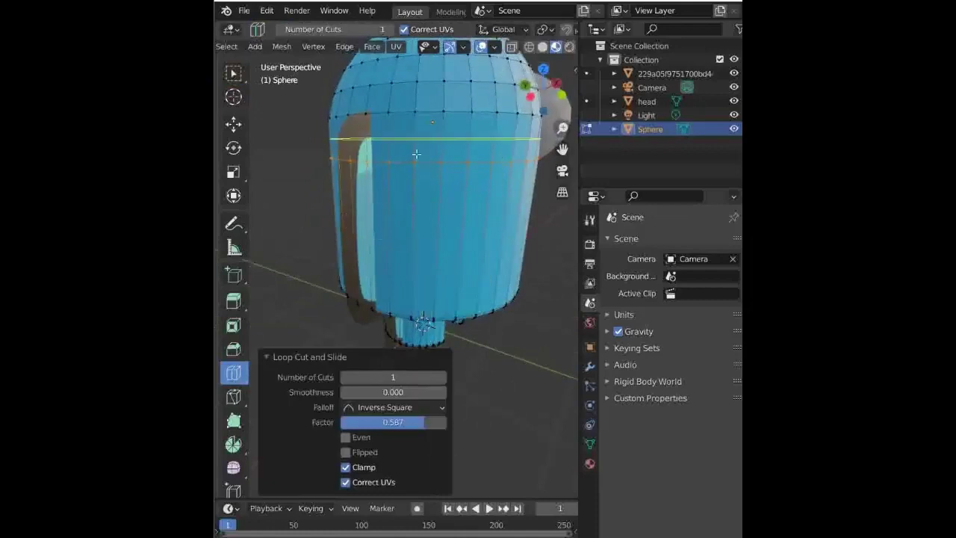
{"action": "left_click_drag", "start_coordinate": [400, 150], "coordinate": [397, 139]}
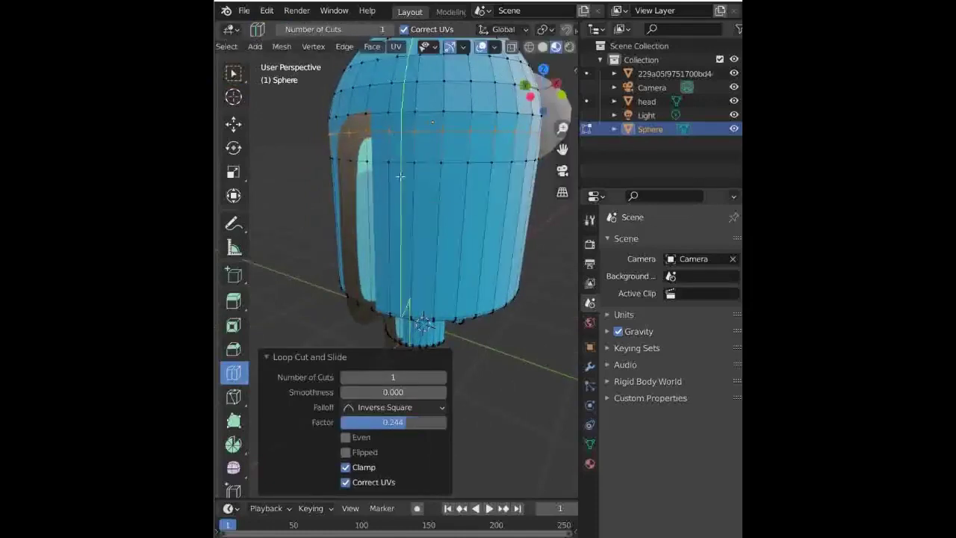
{"action": "left_click_drag", "start_coordinate": [400, 232], "coordinate": [395, 312]}
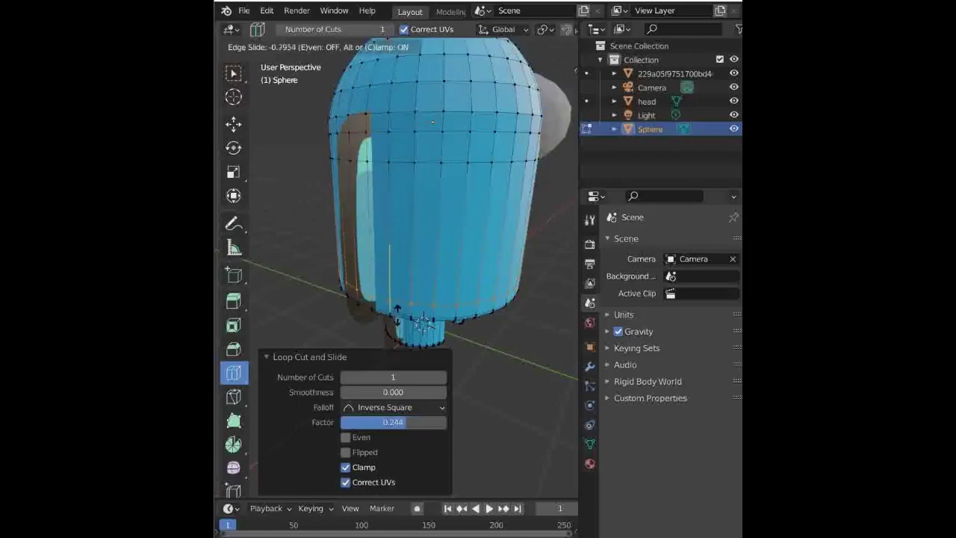
{"action": "left_click_drag", "start_coordinate": [395, 312], "coordinate": [396, 309]}
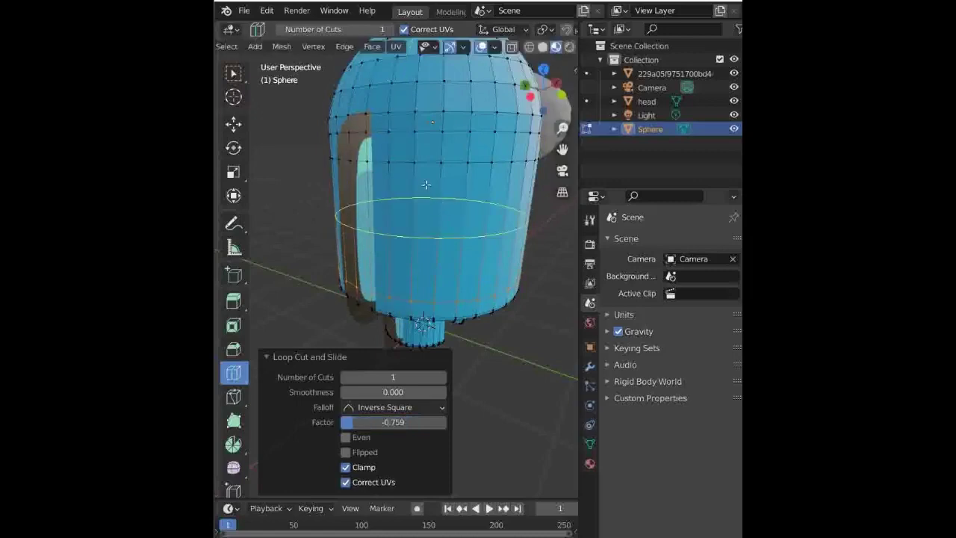
Switch to Face select mode with the Select Box tool.
{"action": "mouse_move", "coordinate": [429, 120]}
{"action": "middle_mouse_down"}
{"action": "mouse_move", "coordinate": [408, 123]}
{"action": "mouse_move", "coordinate": [407, 133]}
{"action": "middle_mouse_up"}
{"action": "scroll", "coordinate": [262, 50], "scroll_direction": "down", "scroll_amount": 1}
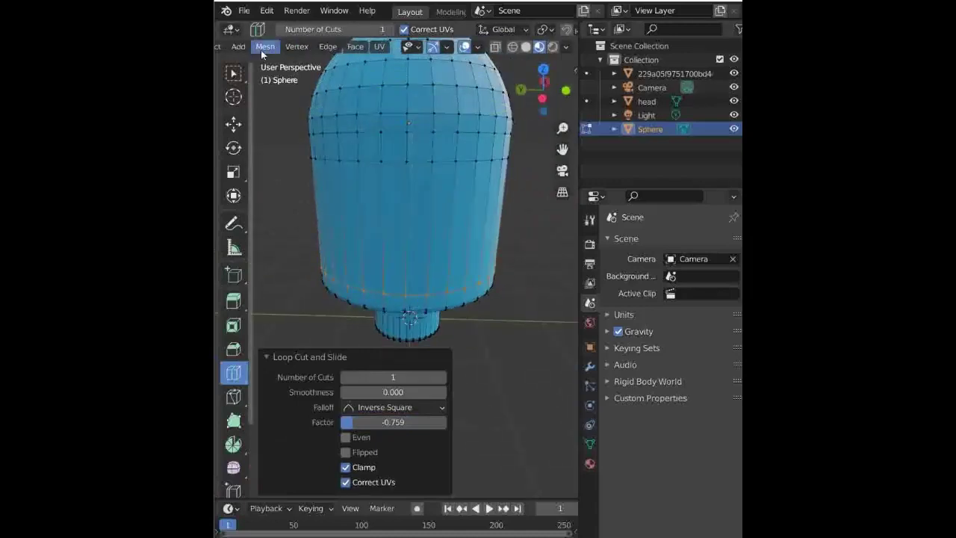
{"action": "scroll", "coordinate": [262, 49], "scroll_direction": "up", "scroll_amount": 2}
{"action": "left_click", "coordinate": [333, 47]}
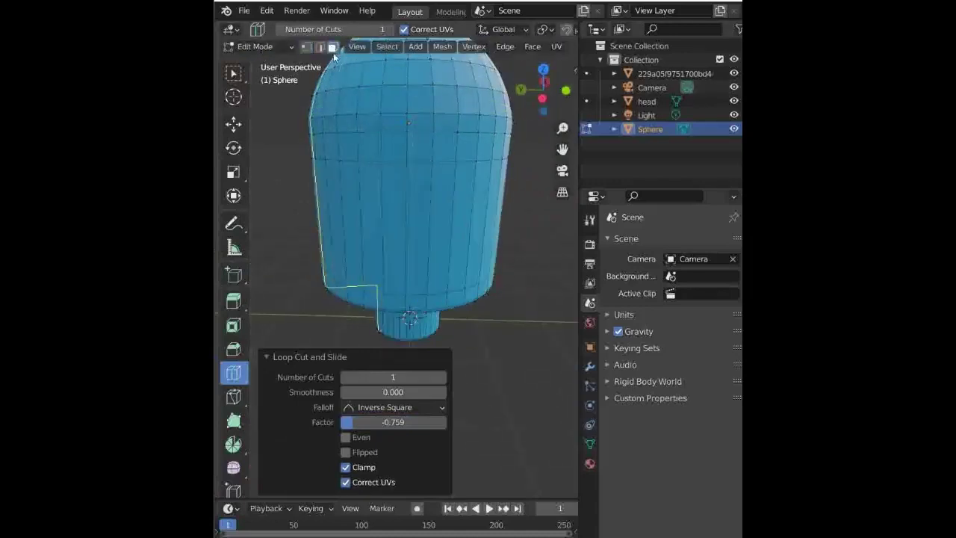
{"action": "left_click", "coordinate": [233, 72]}
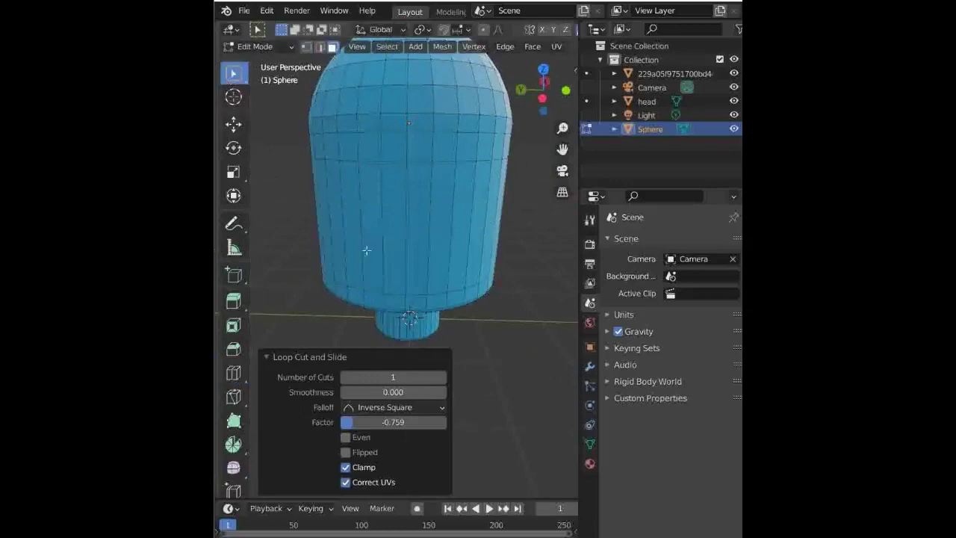
Select the lower row of face strips on the body's back for the backpack.
{"action": "left_click", "coordinate": [351, 218]}
{"action": "left_click", "coordinate": [375, 225], "text": "shift"}
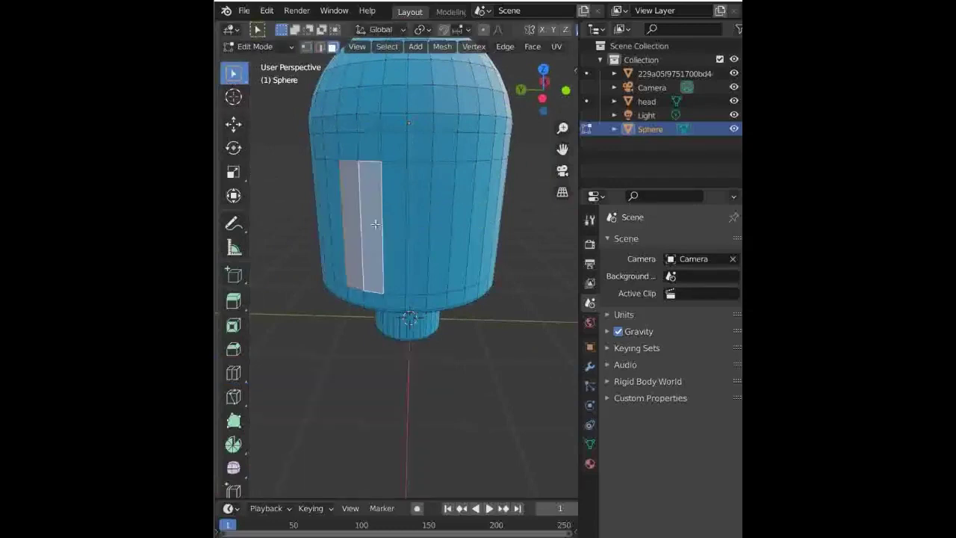
{"action": "left_click", "coordinate": [394, 224], "text": "shift"}
{"action": "left_click", "coordinate": [420, 221], "text": "shift"}
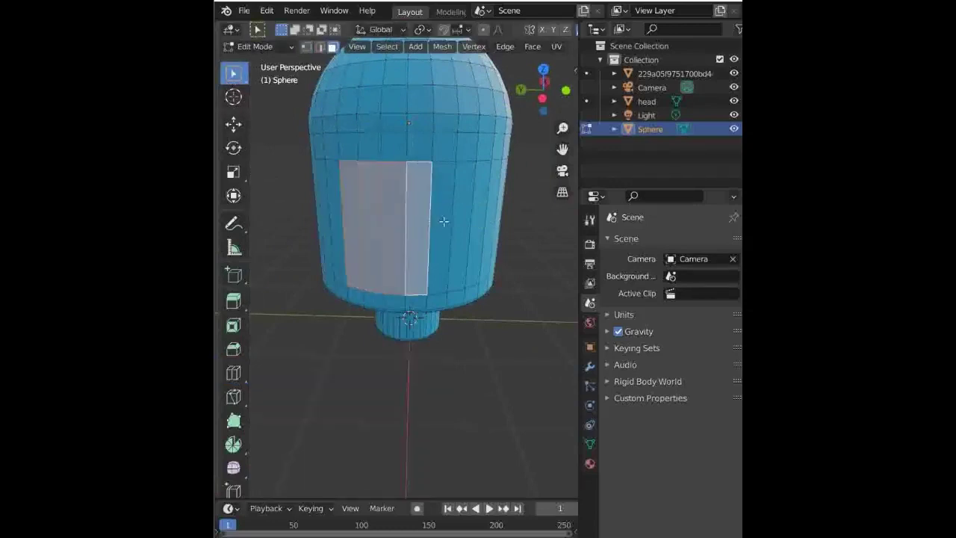
{"action": "left_click", "coordinate": [444, 221], "text": "shift"}
{"action": "left_click", "coordinate": [464, 201], "text": "shift"}
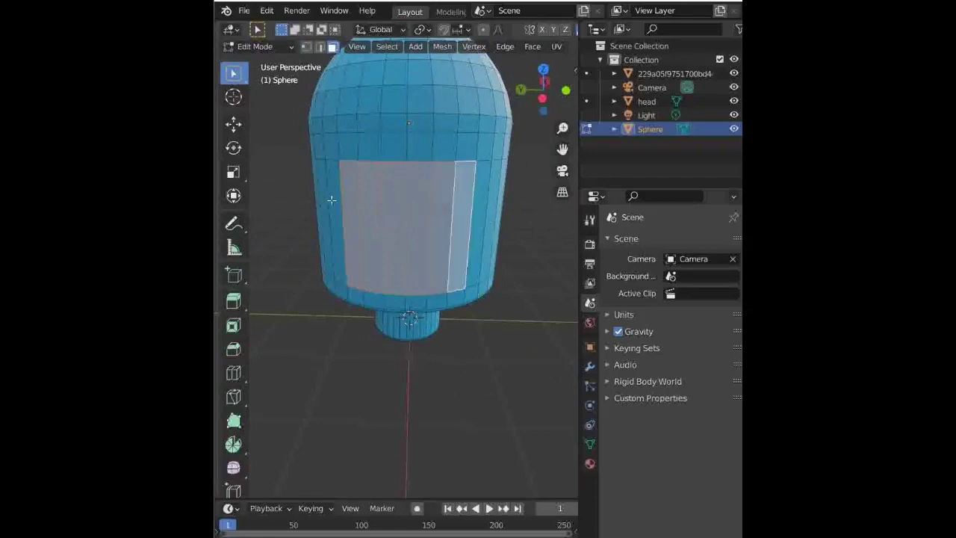
Add the left strip and upper row of faces to the backpack patch, dropping the rightmost column.
{"action": "left_click", "coordinate": [337, 204], "text": "shift"}
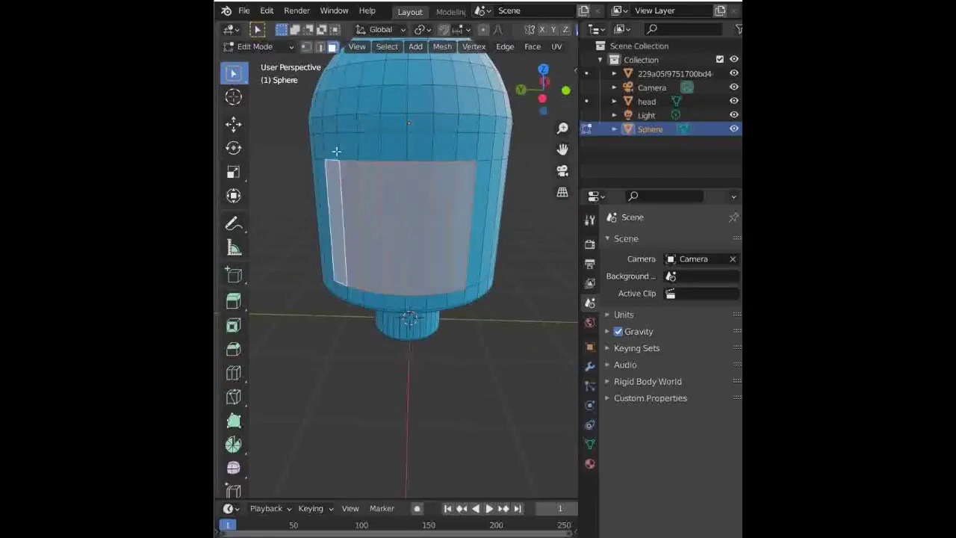
{"action": "left_click", "coordinate": [336, 150], "text": "shift"}
{"action": "left_click", "coordinate": [363, 153], "text": "shift"}
{"action": "left_click", "coordinate": [390, 152], "text": "shift"}
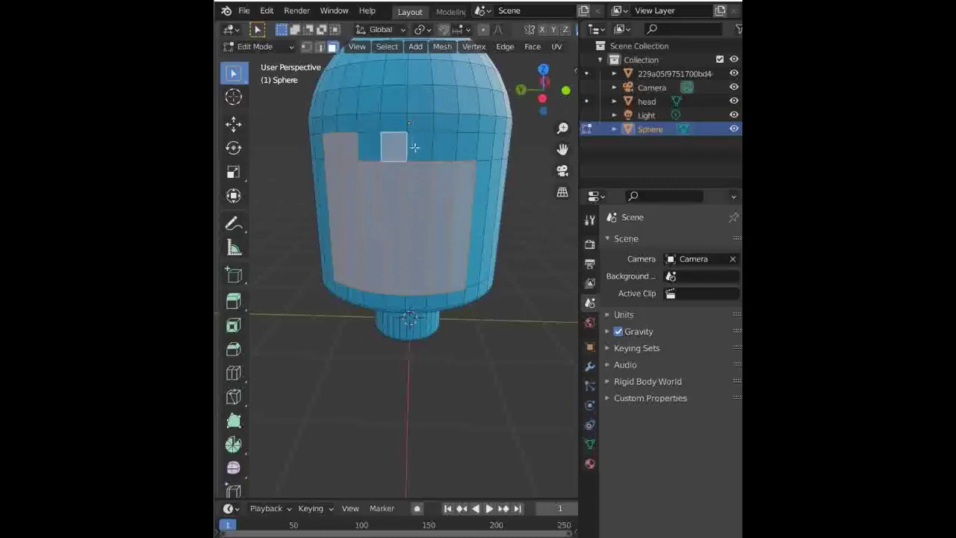
{"action": "left_click", "coordinate": [422, 146], "text": "shift"}
{"action": "left_click", "coordinate": [449, 148], "text": "shift"}
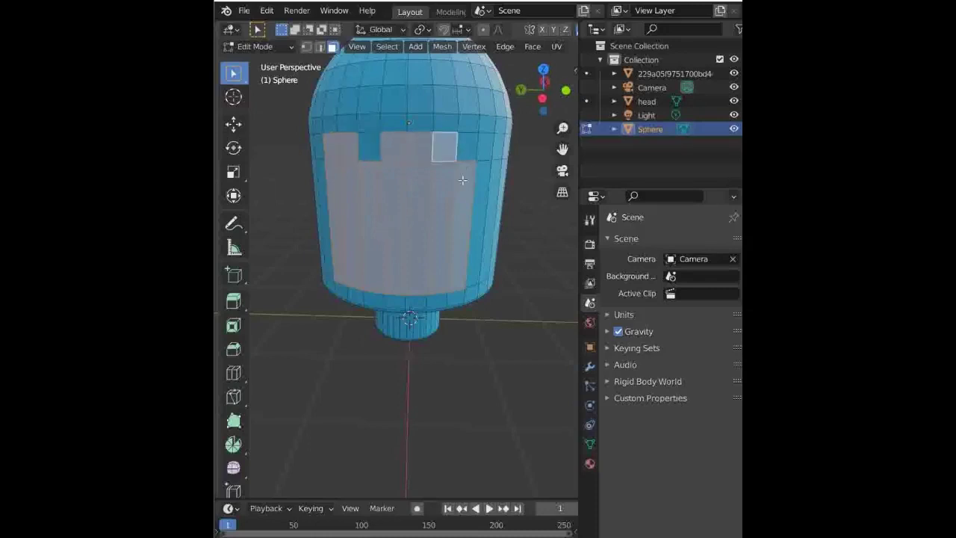
{"action": "left_click", "coordinate": [462, 180], "text": "alt+shift"}
{"action": "left_click", "coordinate": [372, 153], "text": "shift"}
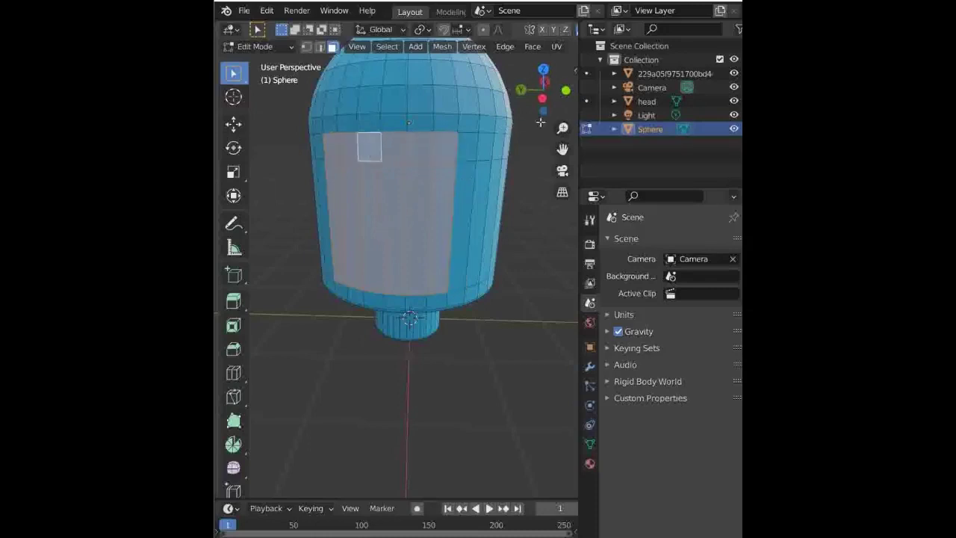
{"action": "left_click", "coordinate": [565, 89]}
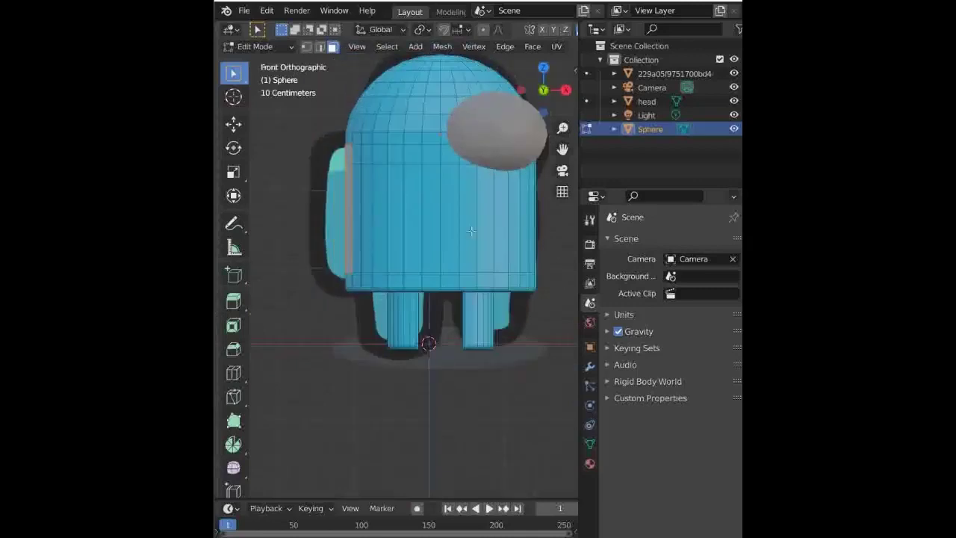
Extrude the selected faces about 0.37 m outward along their normals to form the backpack.
{"action": "key", "text": "e"}
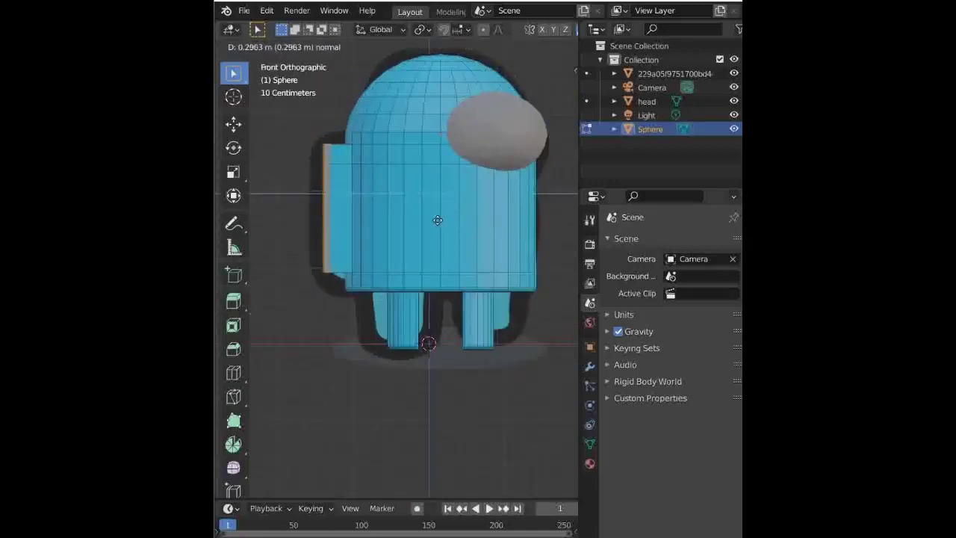
{"action": "left_click", "coordinate": [433, 221]}
{"action": "key", "text": "KP_5"}
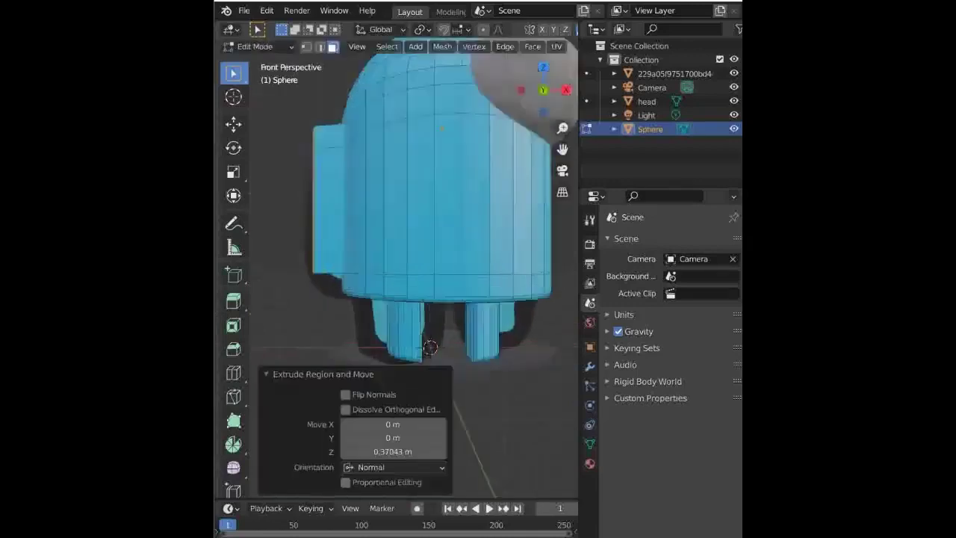
{"action": "middle_click_drag", "start_coordinate": [448, 224], "coordinate": [418, 254]}
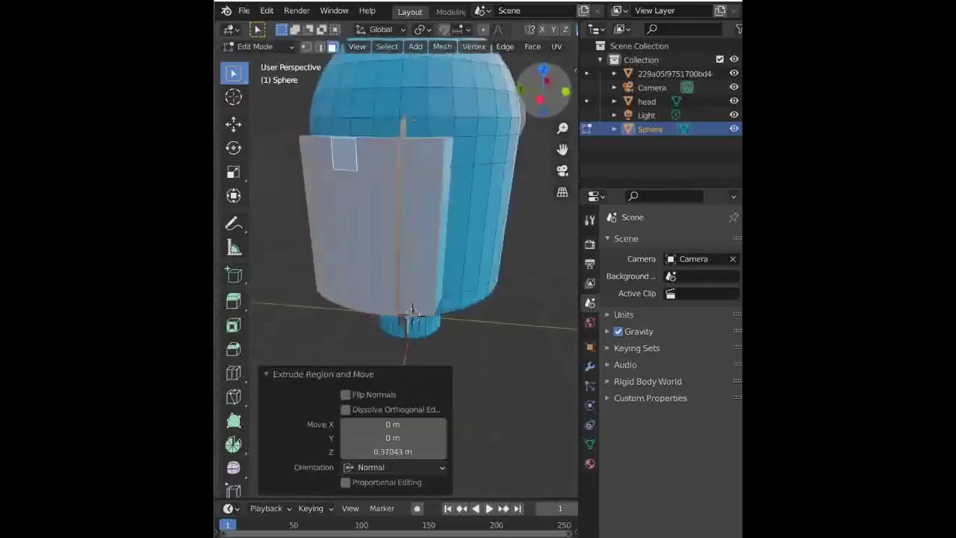
{"action": "scroll", "coordinate": [488, 416], "scroll_direction": "down", "scroll_amount": 4}
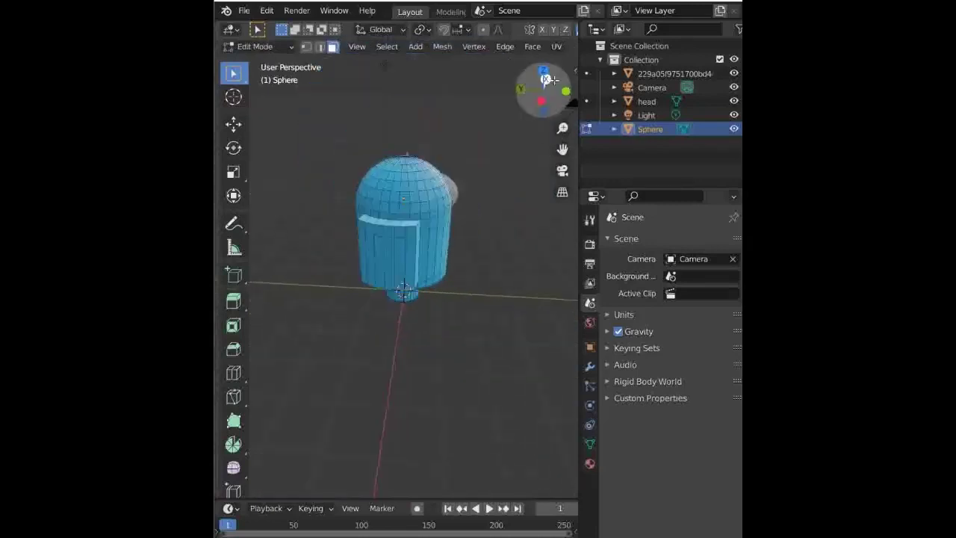
{"action": "mouse_move", "coordinate": [543, 90]}
{"action": "left_mouse_down"}
{"action": "mouse_move", "coordinate": [523, 97]}
{"action": "mouse_move", "coordinate": [534, 93]}
{"action": "left_mouse_up"}
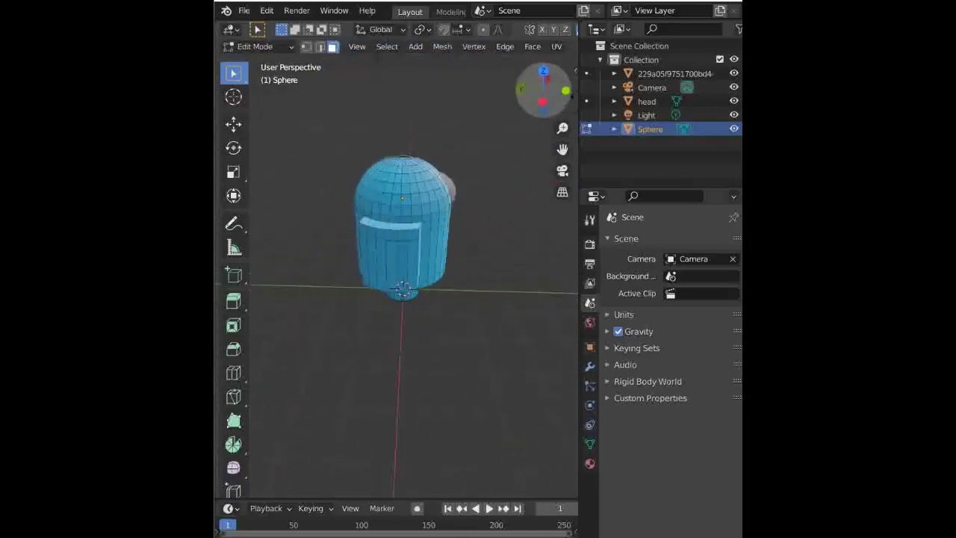
{"action": "left_click", "coordinate": [306, 47]}
Select the backpack's rim vertices along its top and bottom edges.
{"action": "scroll", "coordinate": [398, 204], "scroll_direction": "up", "scroll_amount": 5}
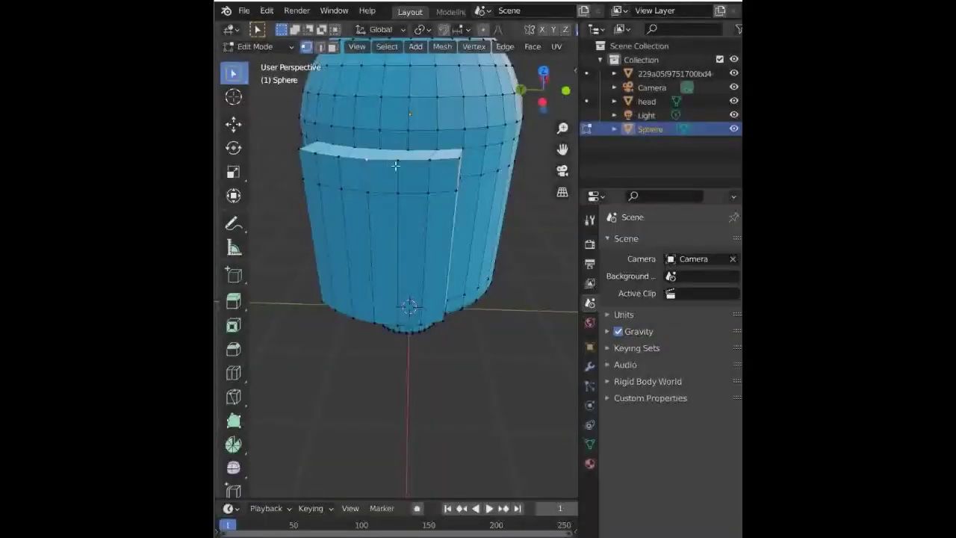
{"action": "left_click", "coordinate": [396, 165]}
{"action": "left_click", "coordinate": [300, 150]}
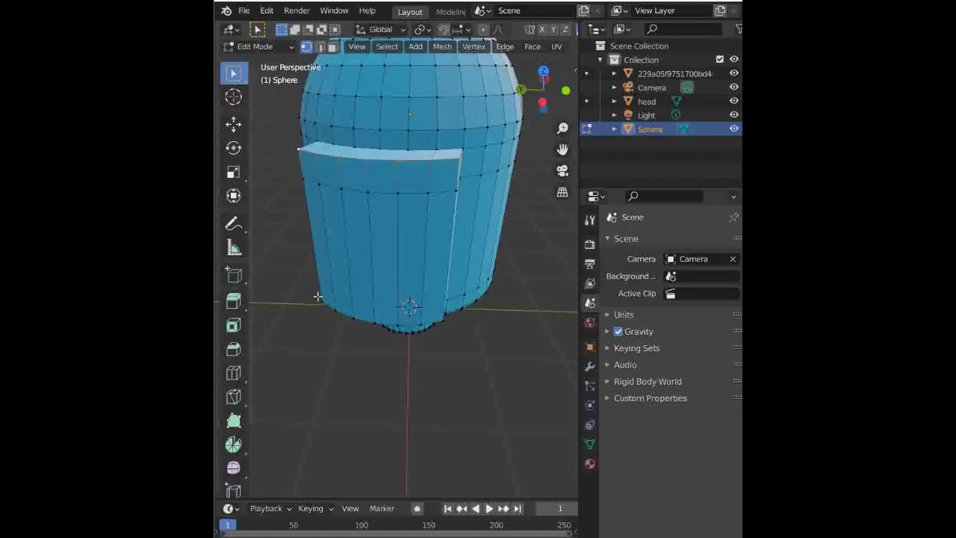
{"action": "left_click", "coordinate": [353, 308], "text": "shift"}
{"action": "left_click", "coordinate": [455, 191], "text": "shift"}
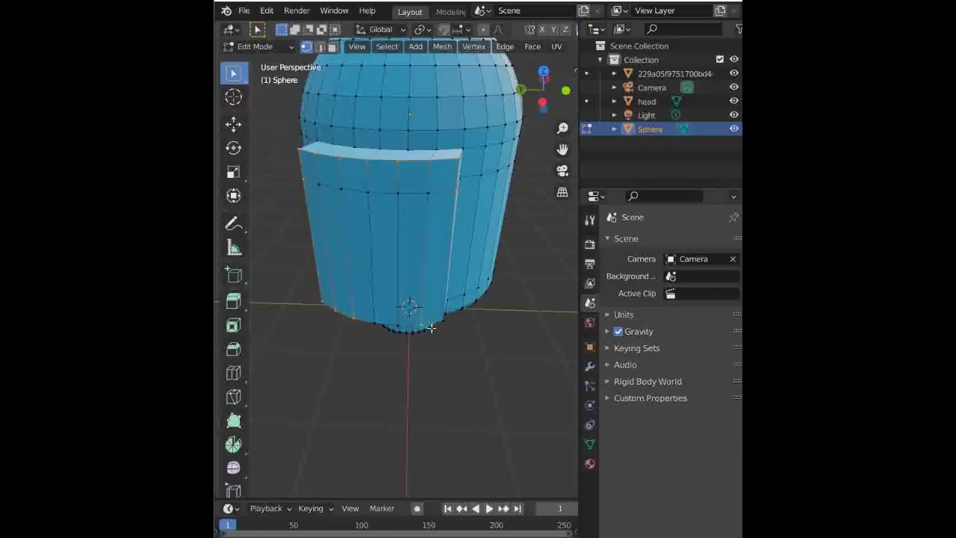
{"action": "middle_click_drag", "start_coordinate": [453, 304], "coordinate": [458, 341]}
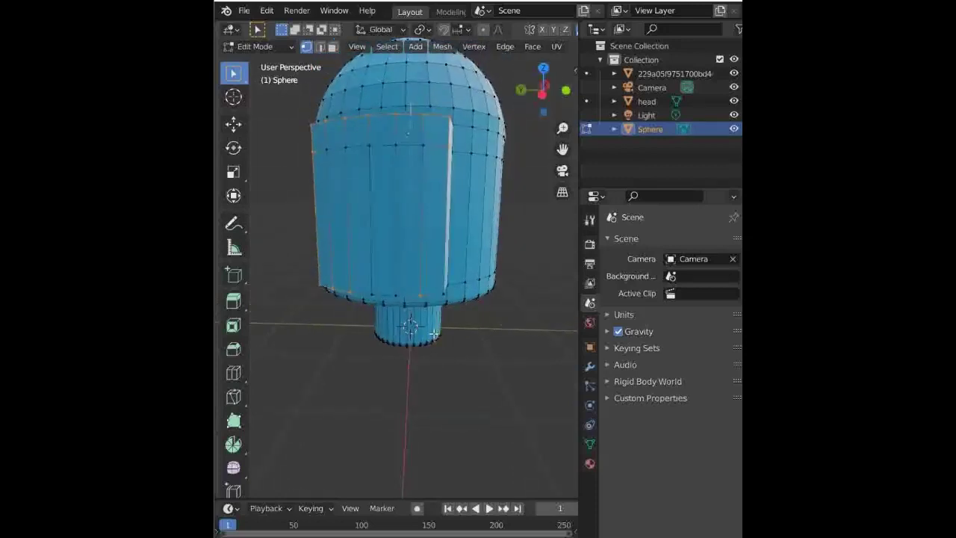
{"action": "key", "text": "alt+a"}
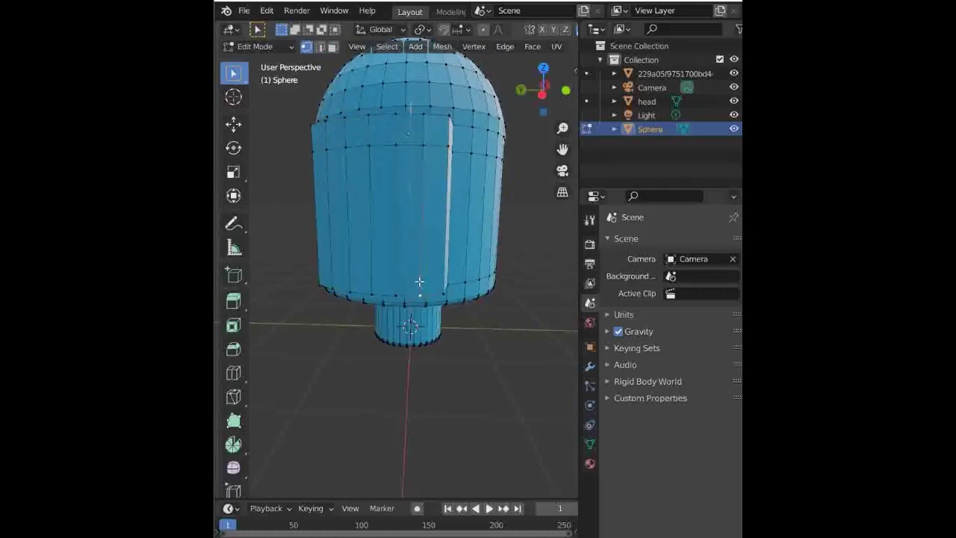
{"action": "left_click", "coordinate": [381, 279], "text": "shift"}
{"action": "left_click", "coordinate": [376, 277], "text": "shift"}
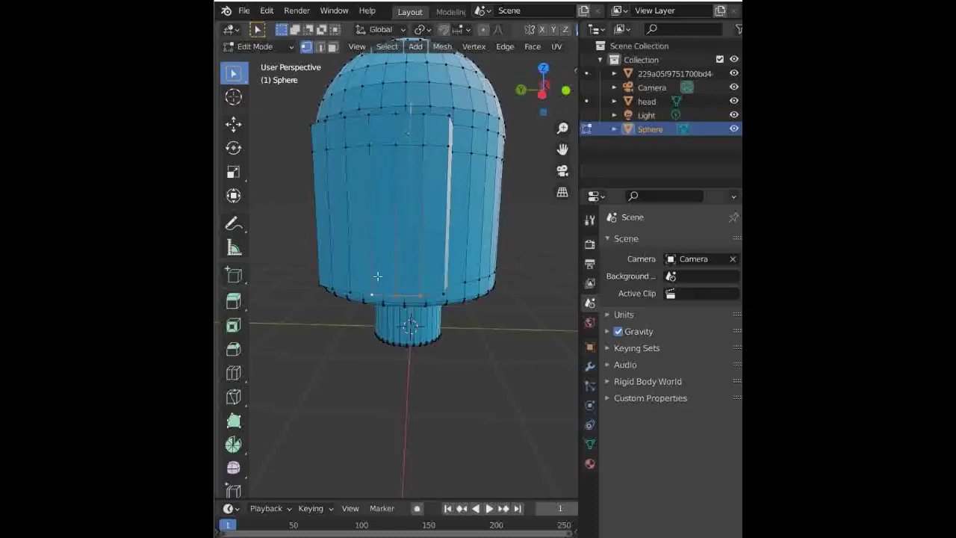
{"action": "left_click", "coordinate": [440, 290], "text": "shift"}
{"action": "left_click", "coordinate": [323, 279], "text": "shift"}
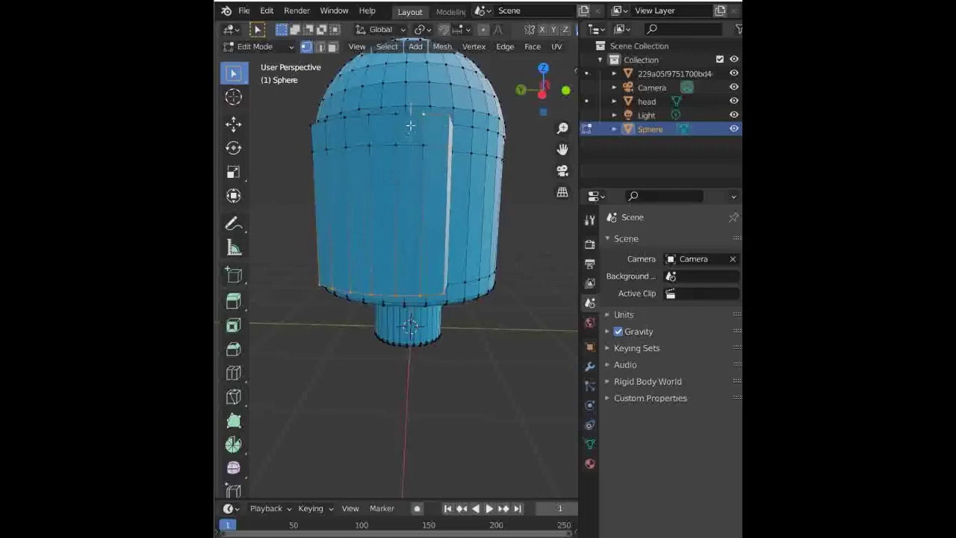
{"action": "left_click", "coordinate": [368, 115], "text": "shift"}
{"action": "left_click", "coordinate": [316, 128], "text": "shift"}
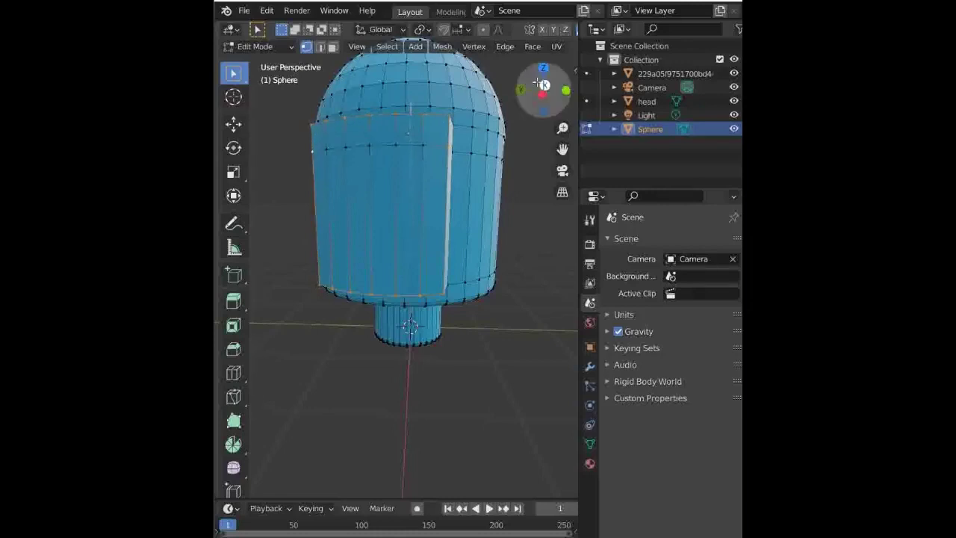
{"action": "left_click_drag", "start_coordinate": [540, 91], "coordinate": [527, 81]}
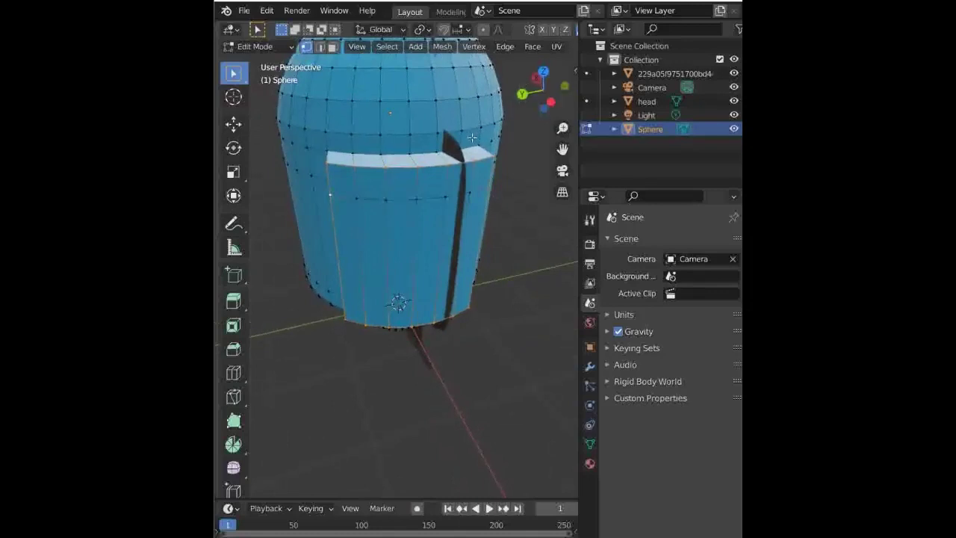
Bevel the selected backpack edges to round them, then return to Object Mode.
{"action": "key", "text": "k"}
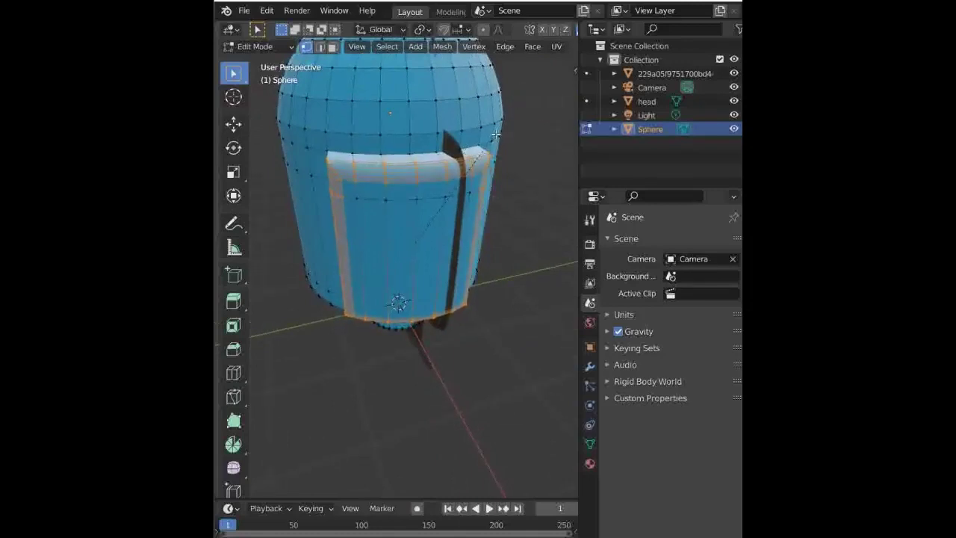
{"action": "left_click", "coordinate": [496, 179]}
{"action": "left_click", "coordinate": [502, 253]}
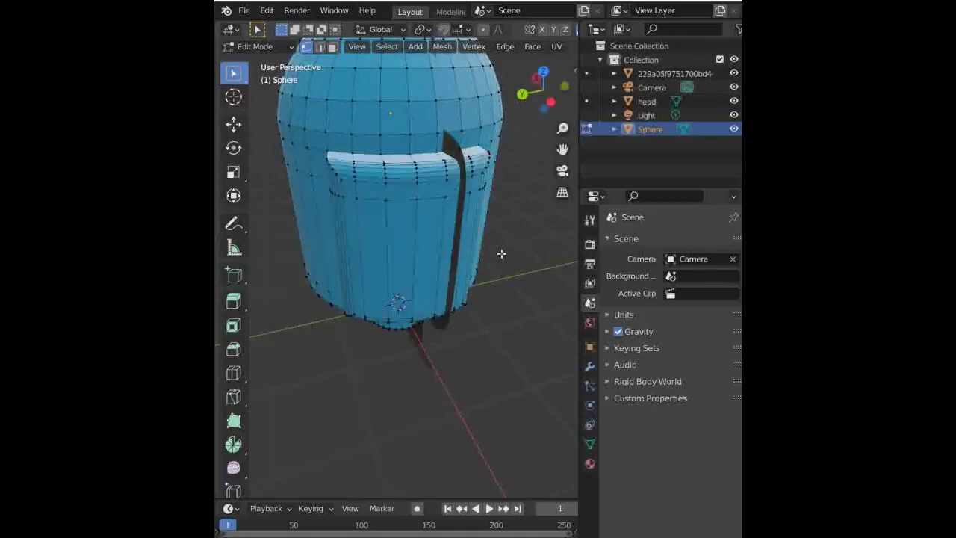
{"action": "left_click_drag", "start_coordinate": [565, 90], "coordinate": [422, 338]}
{"action": "scroll", "coordinate": [422, 338], "scroll_direction": "down", "scroll_amount": 2}
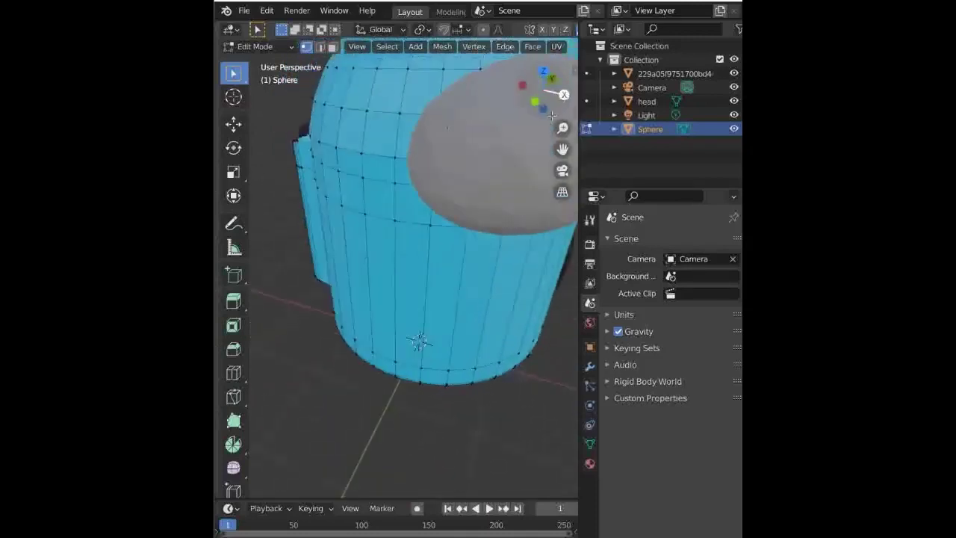
{"action": "scroll", "coordinate": [515, 173], "scroll_direction": "down", "scroll_amount": 3}
{"action": "key", "text": "Tab"}
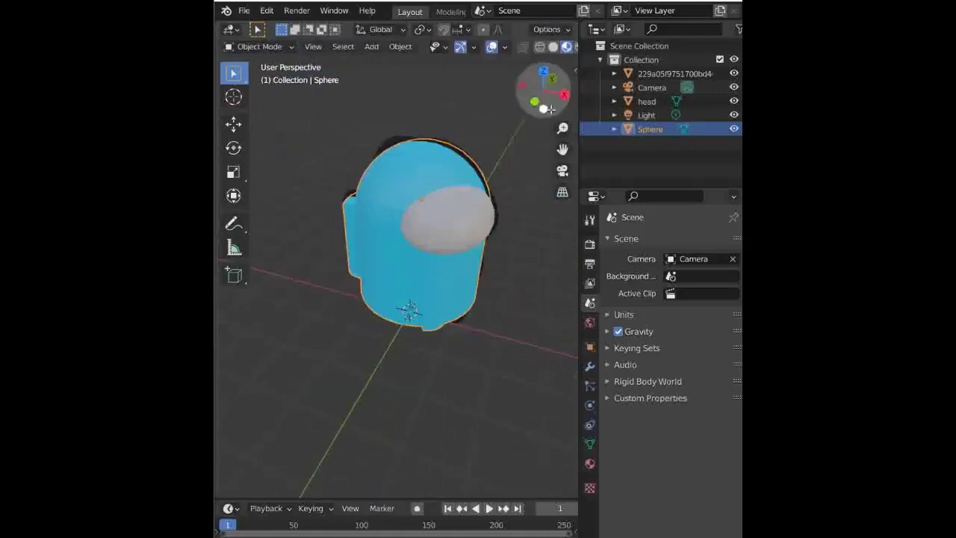
Give the blue material Metallic 0.703, Specular 0.955, Specular Tint 0.396 and Roughness 0.
{"action": "left_click_drag", "start_coordinate": [551, 107], "coordinate": [538, 103]}
{"action": "left_click", "coordinate": [538, 100]}
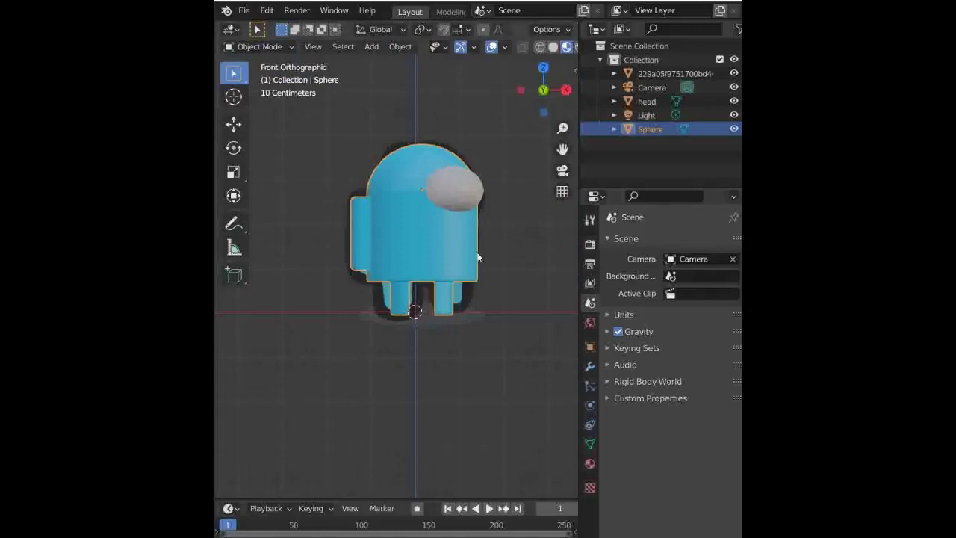
{"action": "left_click", "coordinate": [589, 463]}
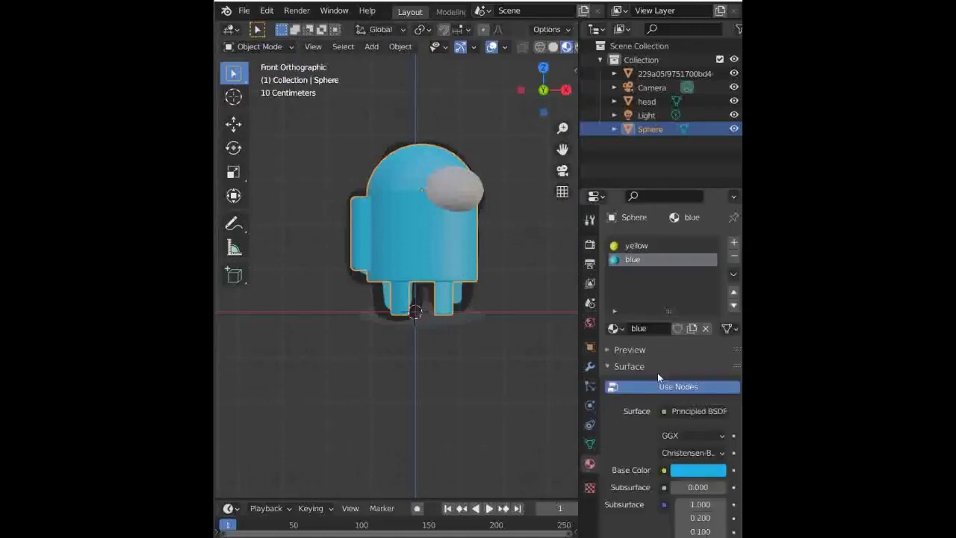
{"action": "scroll", "coordinate": [657, 373], "scroll_direction": "down", "scroll_amount": 2}
{"action": "scroll", "coordinate": [655, 375], "scroll_direction": "down", "scroll_amount": 2}
{"action": "scroll", "coordinate": [656, 372], "scroll_direction": "down", "scroll_amount": 1}
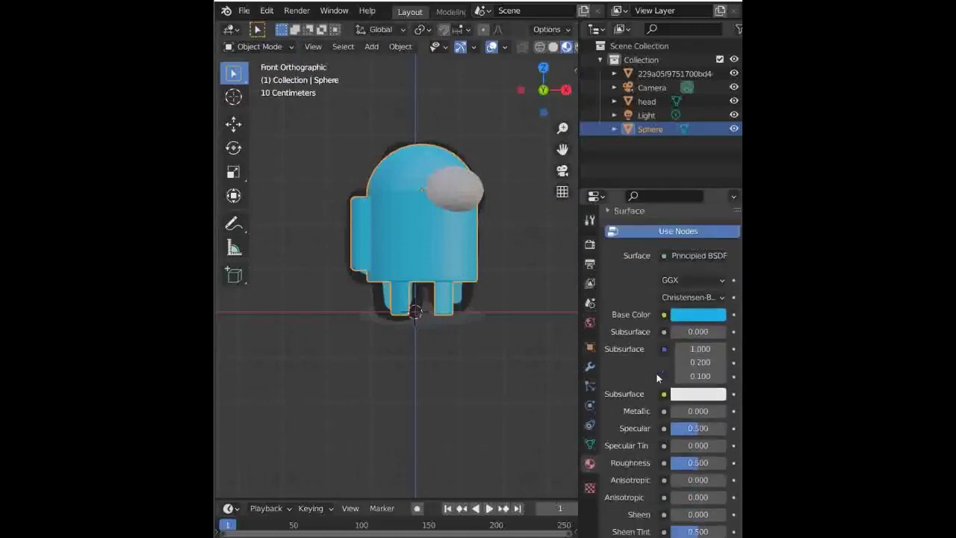
{"action": "scroll", "coordinate": [655, 372], "scroll_direction": "down", "scroll_amount": 1}
{"action": "left_click_drag", "start_coordinate": [687, 393], "coordinate": [713, 389]}
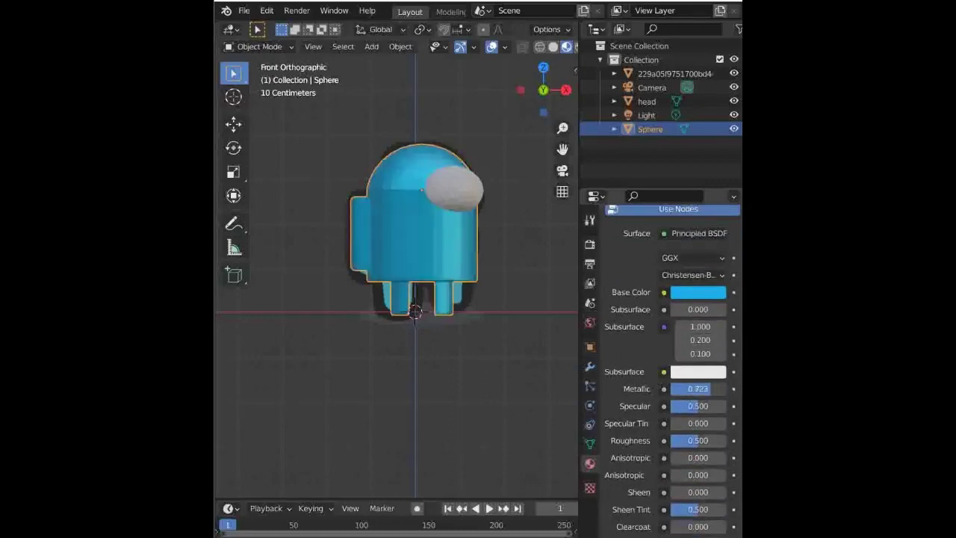
{"action": "mouse_move", "coordinate": [698, 389]}
{"action": "left_mouse_down"}
{"action": "mouse_move", "coordinate": [685, 409]}
{"action": "mouse_move", "coordinate": [718, 409]}
{"action": "mouse_move", "coordinate": [677, 441]}
{"action": "mouse_move", "coordinate": [642, 441]}
{"action": "left_mouse_up"}
{"action": "mouse_move", "coordinate": [552, 96]}
{"action": "left_mouse_down"}
{"action": "mouse_move", "coordinate": [532, 97]}
{"action": "mouse_move", "coordinate": [553, 97]}
{"action": "left_mouse_up"}
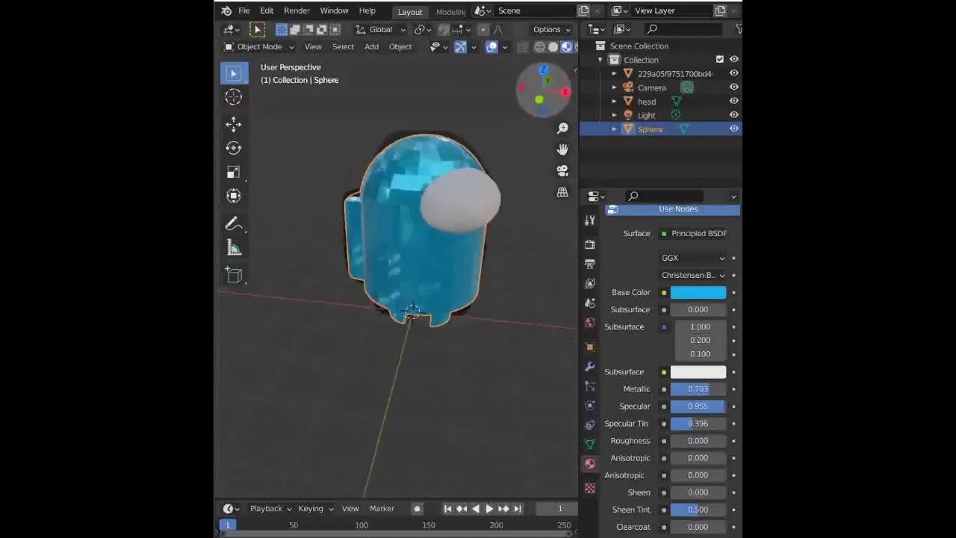
Make the yellow material the active slot on the crewmate body.
{"action": "scroll", "coordinate": [642, 425], "scroll_direction": "up", "scroll_amount": 3}
{"action": "scroll", "coordinate": [631, 321], "scroll_direction": "up", "scroll_amount": 2}
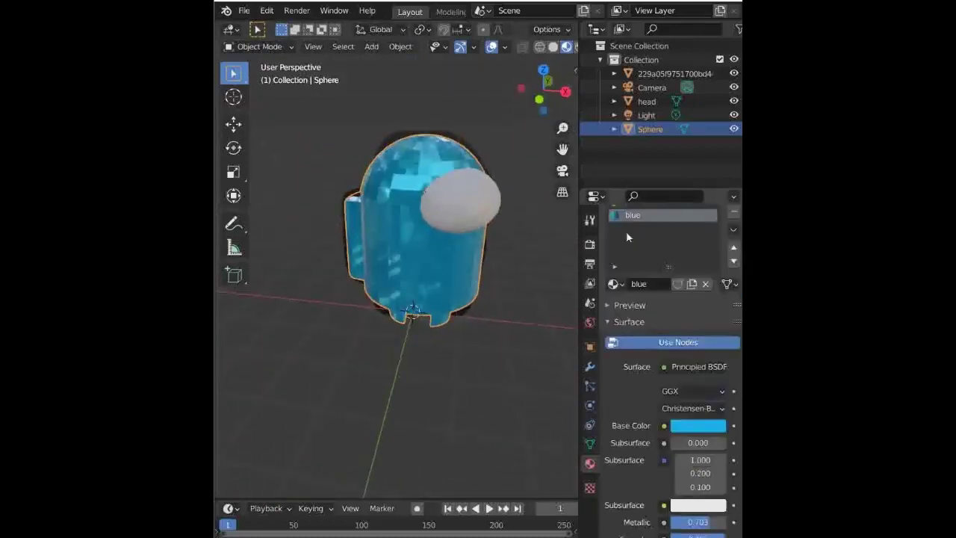
{"action": "scroll", "coordinate": [639, 215], "scroll_direction": "up", "scroll_amount": 1}
{"action": "left_click", "coordinate": [629, 222]}
Set the yellow material to Metallic 0.089, Specular 0.054 and Roughness about 0.529.
{"action": "scroll", "coordinate": [649, 314], "scroll_direction": "down", "scroll_amount": 2}
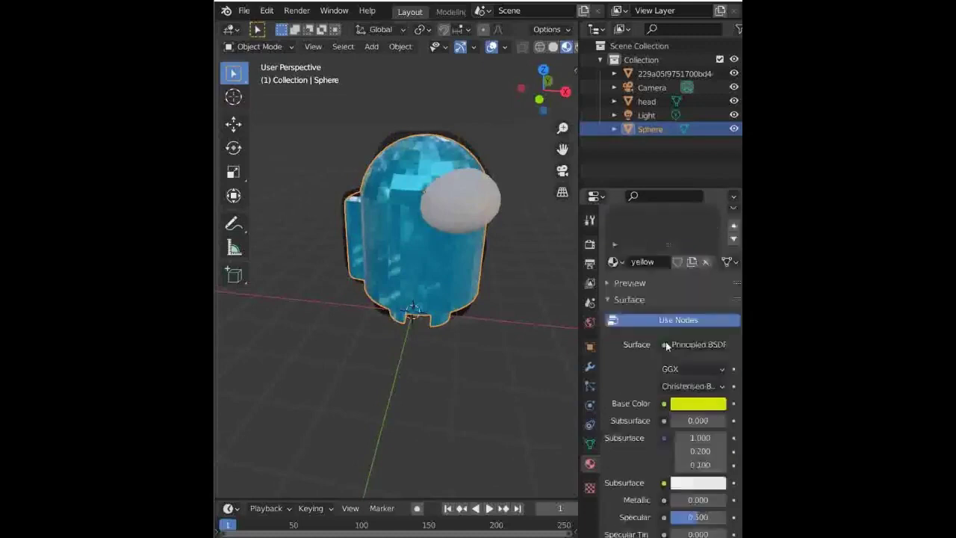
{"action": "scroll", "coordinate": [672, 374], "scroll_direction": "down", "scroll_amount": 3}
{"action": "scroll", "coordinate": [678, 395], "scroll_direction": "down", "scroll_amount": 3}
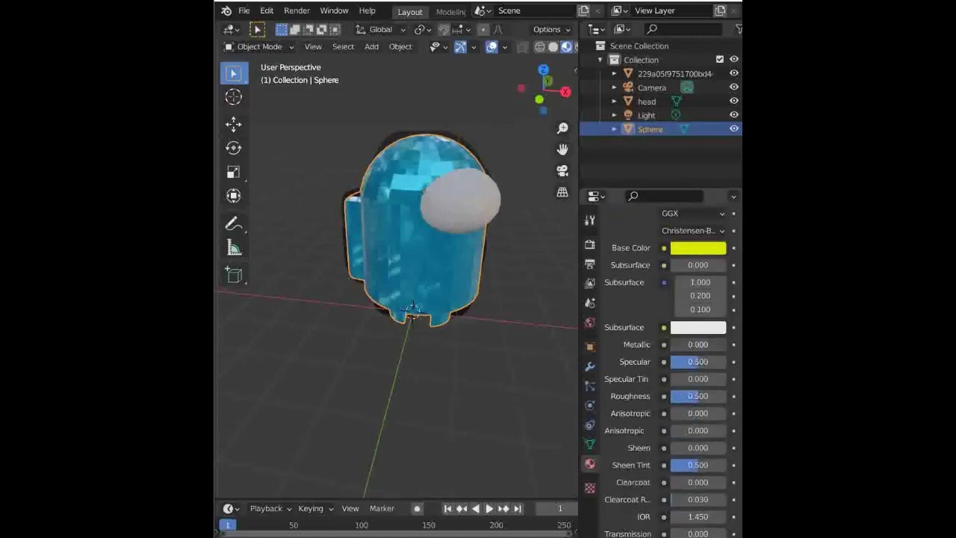
{"action": "mouse_move", "coordinate": [694, 344]}
{"action": "left_mouse_down"}
{"action": "mouse_move", "coordinate": [705, 345]}
{"action": "mouse_move", "coordinate": [681, 344]}
{"action": "left_mouse_up"}
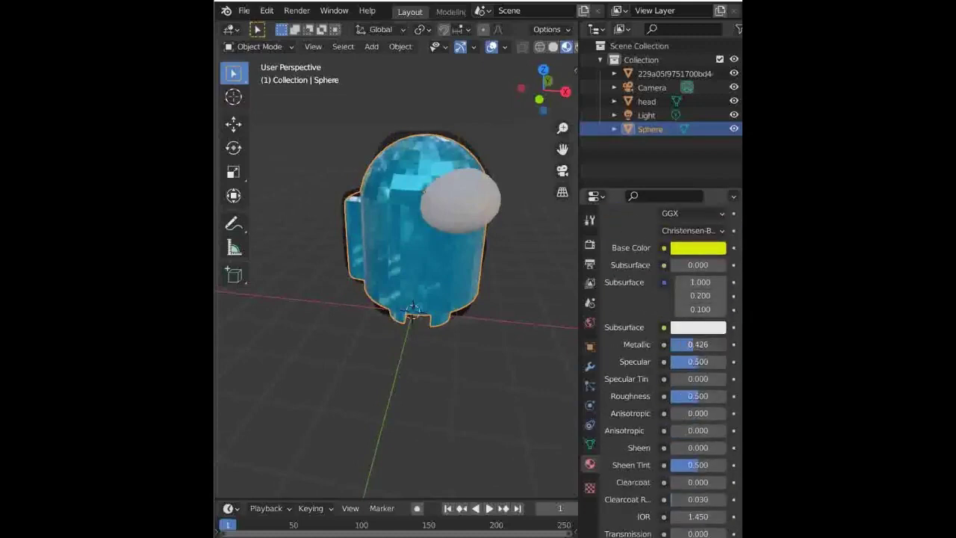
{"action": "left_click", "coordinate": [664, 361]}
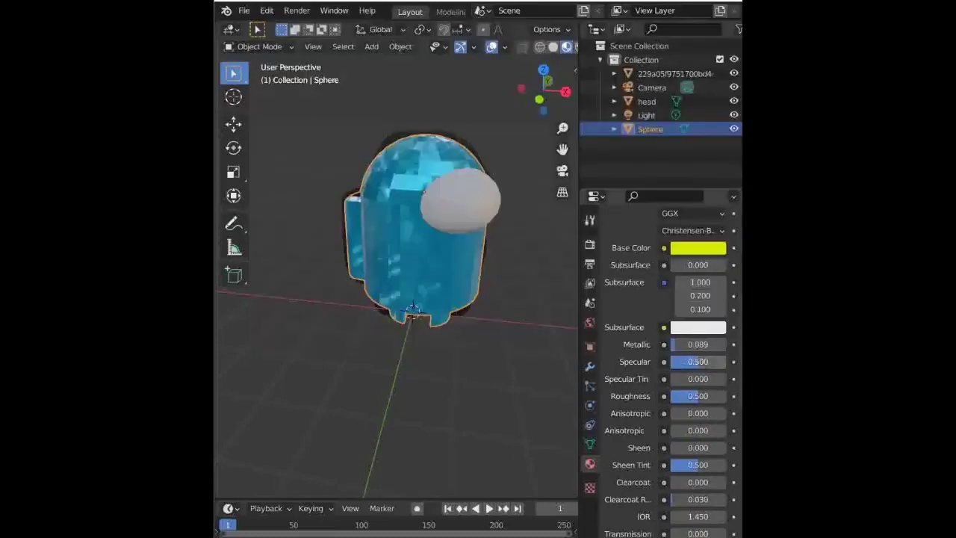
{"action": "left_click_drag", "start_coordinate": [695, 361], "coordinate": [676, 361]}
{"action": "left_click_drag", "start_coordinate": [694, 396], "coordinate": [713, 396]}
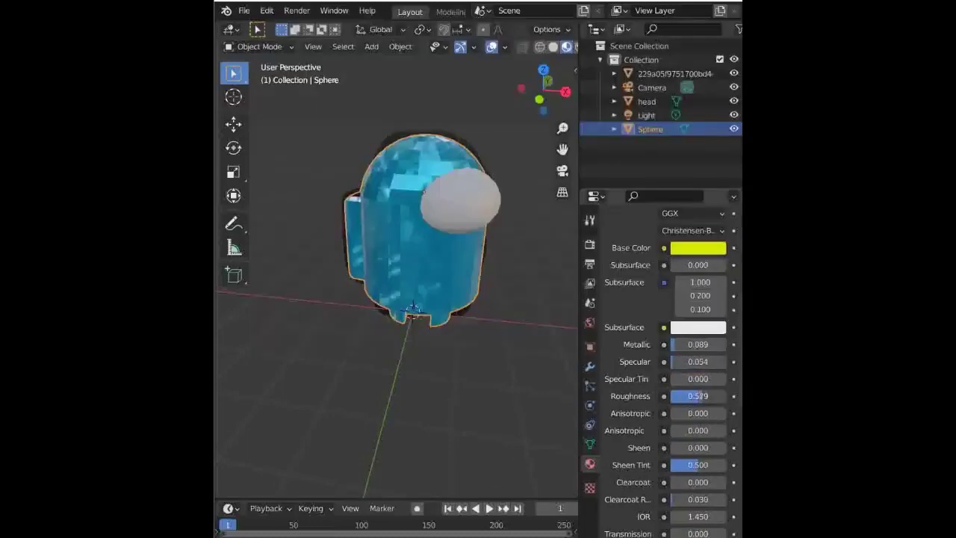
{"action": "scroll", "coordinate": [653, 263], "scroll_direction": "up", "scroll_amount": 4}
{"action": "scroll", "coordinate": [654, 263], "scroll_direction": "up", "scroll_amount": 4}
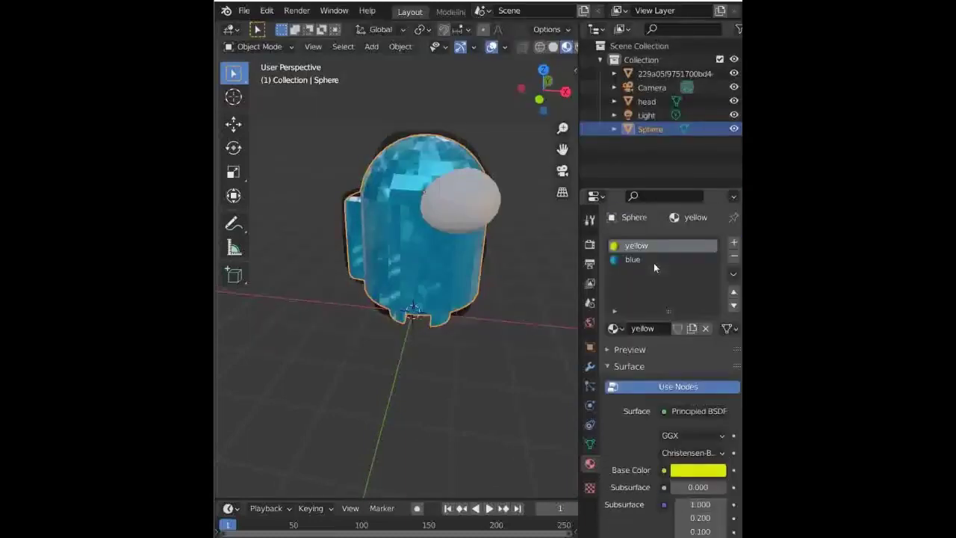
Assign the yellow material to the entire body mesh in Edit Mode.
{"action": "key", "text": "Tab"}
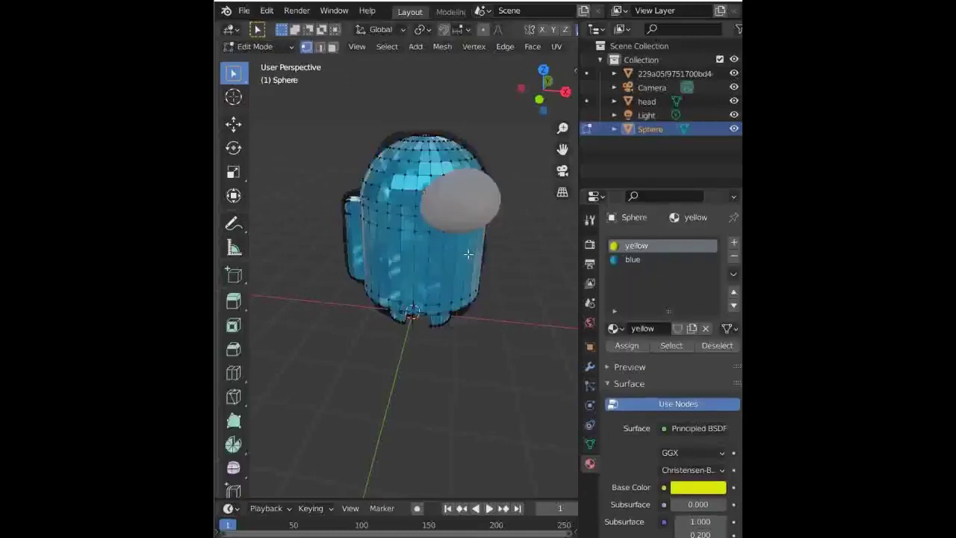
{"action": "key", "text": "a"}
{"action": "left_click", "coordinate": [627, 345]}
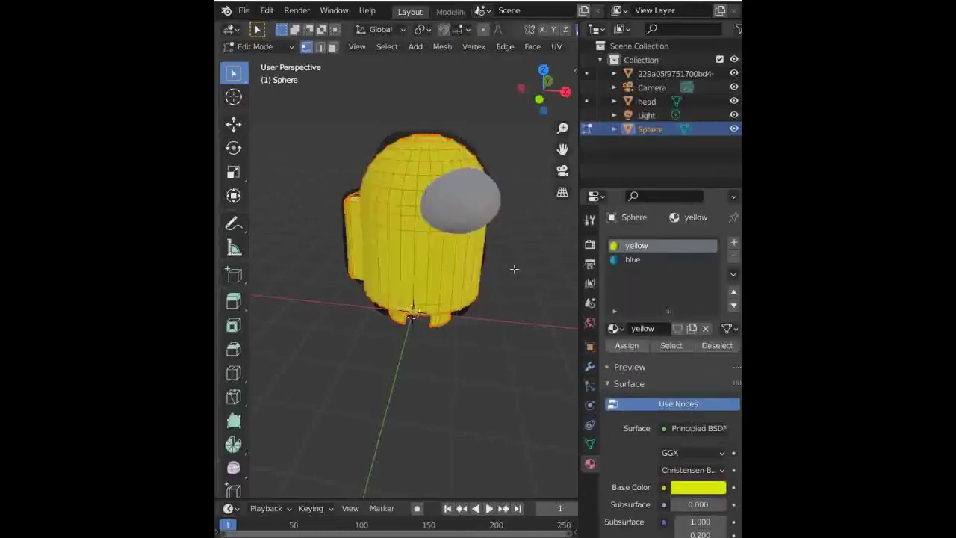
{"action": "key", "text": "Tab"}
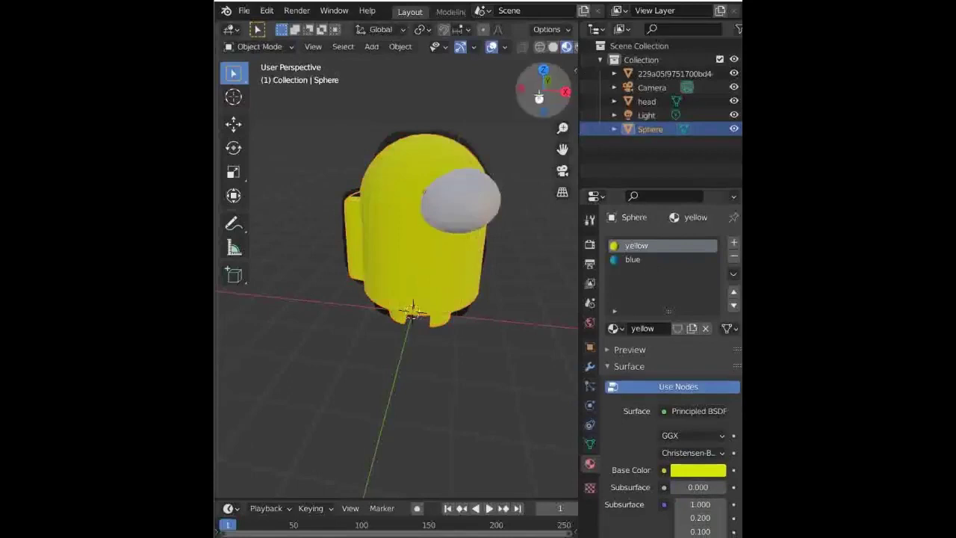
Make the yellow material glossy: Roughness 0.054, Metallic 0.178, Specular 0.658, Specular Tint 0.653.
{"action": "left_click", "coordinate": [539, 100]}
{"action": "scroll", "coordinate": [660, 447], "scroll_direction": "down", "scroll_amount": 5}
{"action": "scroll", "coordinate": [660, 446], "scroll_direction": "down", "scroll_amount": 2}
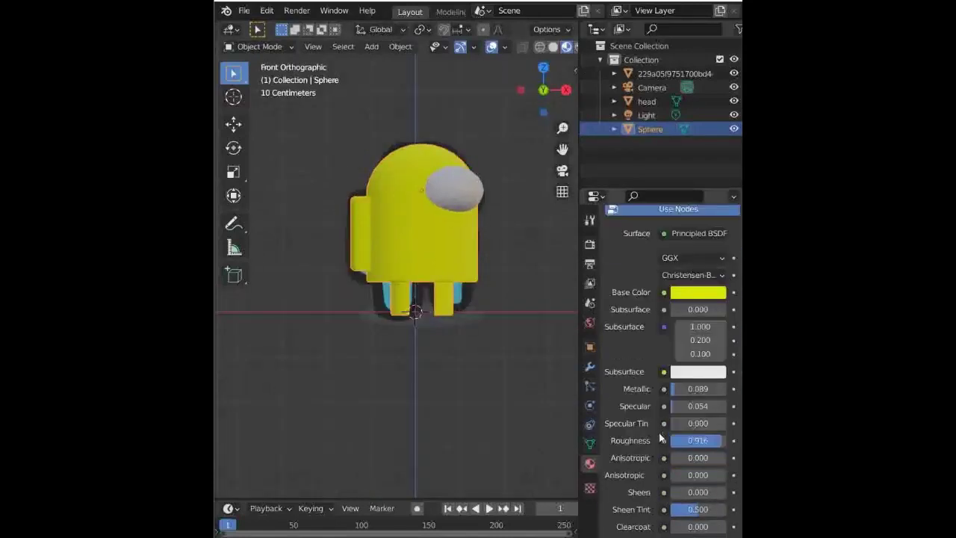
{"action": "key", "text": "ctrl+v"}
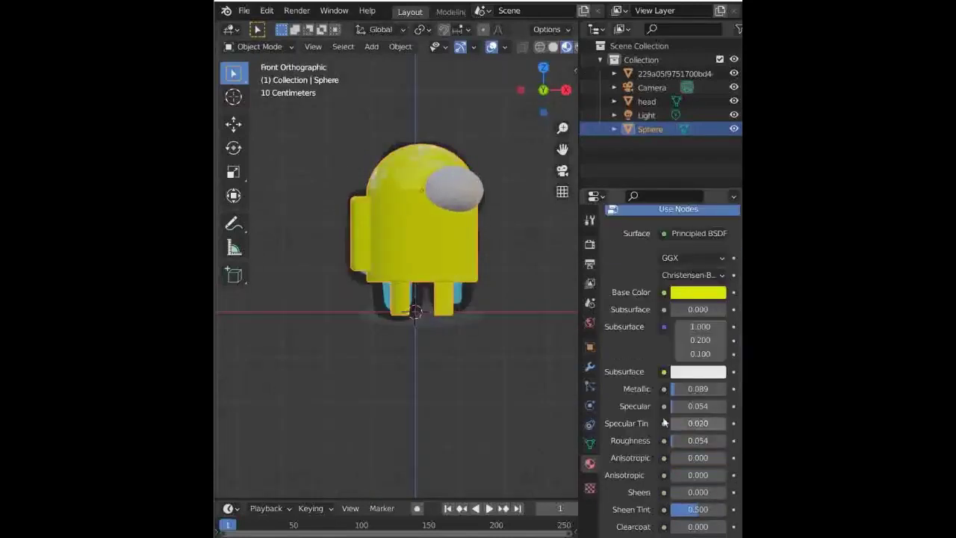
{"action": "mouse_move", "coordinate": [679, 422]}
{"action": "left_mouse_down"}
{"action": "mouse_move", "coordinate": [710, 423]}
{"action": "mouse_move", "coordinate": [676, 406]}
{"action": "mouse_move", "coordinate": [709, 388]}
{"action": "mouse_move", "coordinate": [712, 406]}
{"action": "left_mouse_up"}
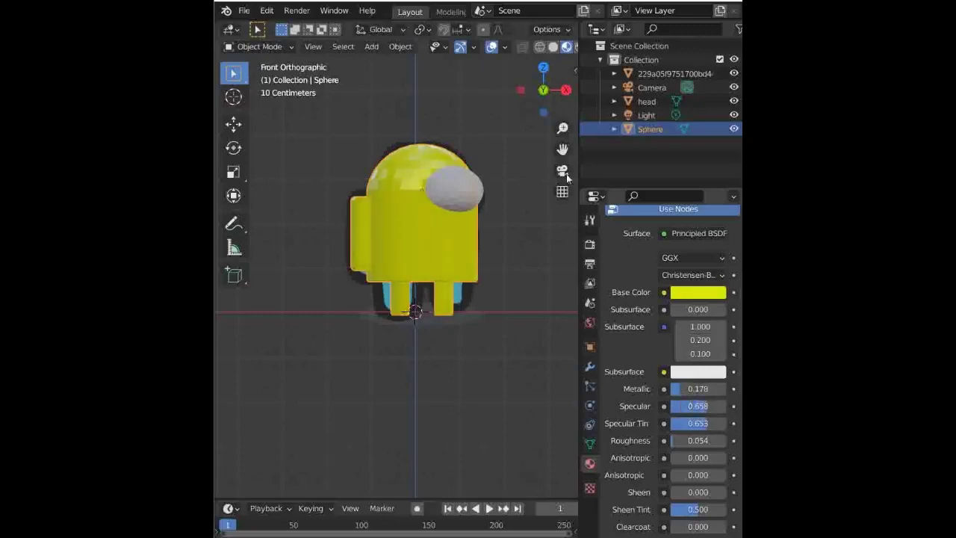
{"action": "left_click_drag", "start_coordinate": [525, 109], "coordinate": [482, 132]}
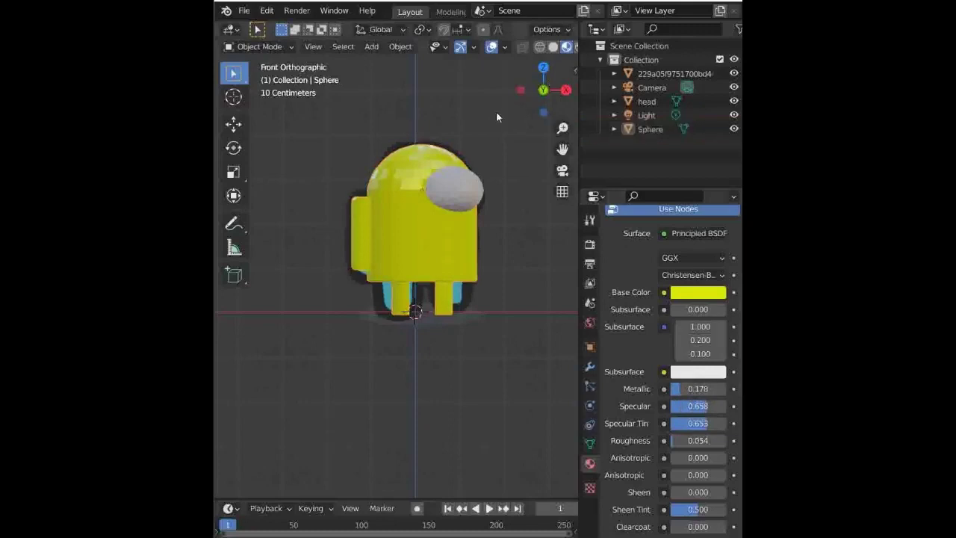
{"action": "mouse_move", "coordinate": [539, 91]}
{"action": "left_mouse_down"}
{"action": "mouse_move", "coordinate": [516, 105]}
{"action": "mouse_move", "coordinate": [543, 91]}
{"action": "left_mouse_up"}
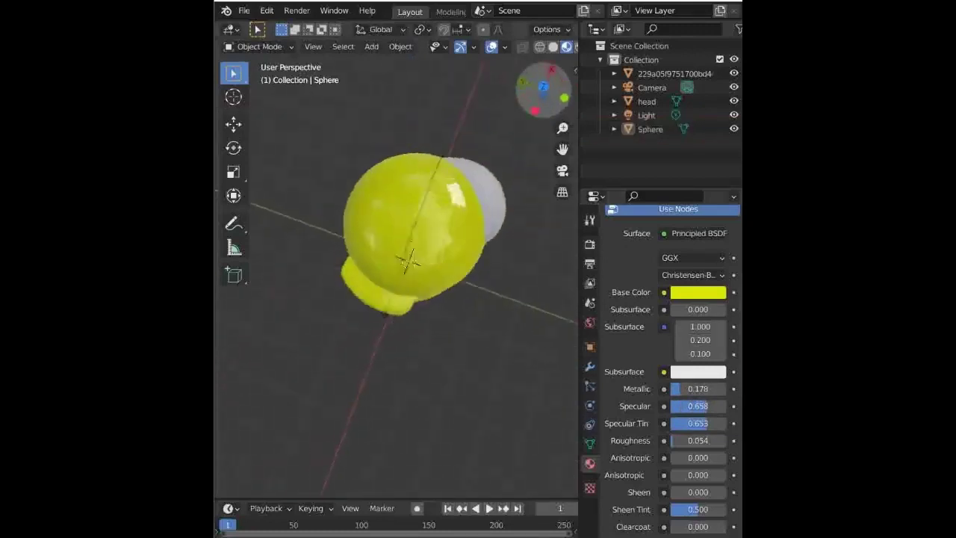
{"action": "left_click_drag", "start_coordinate": [544, 91], "coordinate": [395, 309]}
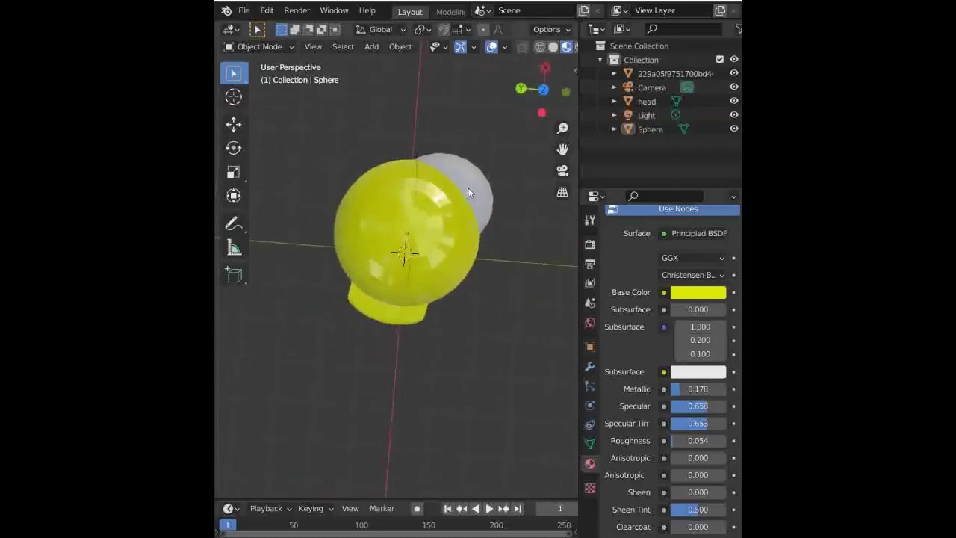
Give the grey visor material Metallic 0.743, Specular 0.738 and Roughness 0.
{"action": "left_click", "coordinate": [495, 196]}
{"action": "scroll", "coordinate": [694, 369], "scroll_direction": "down", "scroll_amount": 1}
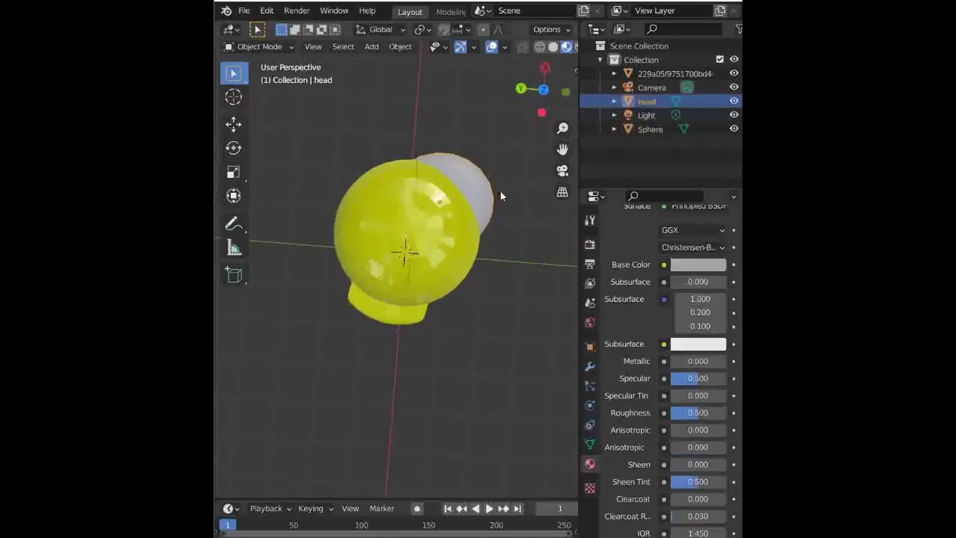
{"action": "mouse_move", "coordinate": [695, 365]}
{"action": "left_mouse_down"}
{"action": "mouse_move", "coordinate": [711, 361]}
{"action": "mouse_move", "coordinate": [705, 378]}
{"action": "mouse_move", "coordinate": [714, 378]}
{"action": "mouse_move", "coordinate": [699, 395]}
{"action": "mouse_move", "coordinate": [709, 395]}
{"action": "mouse_move", "coordinate": [657, 407]}
{"action": "left_mouse_up"}
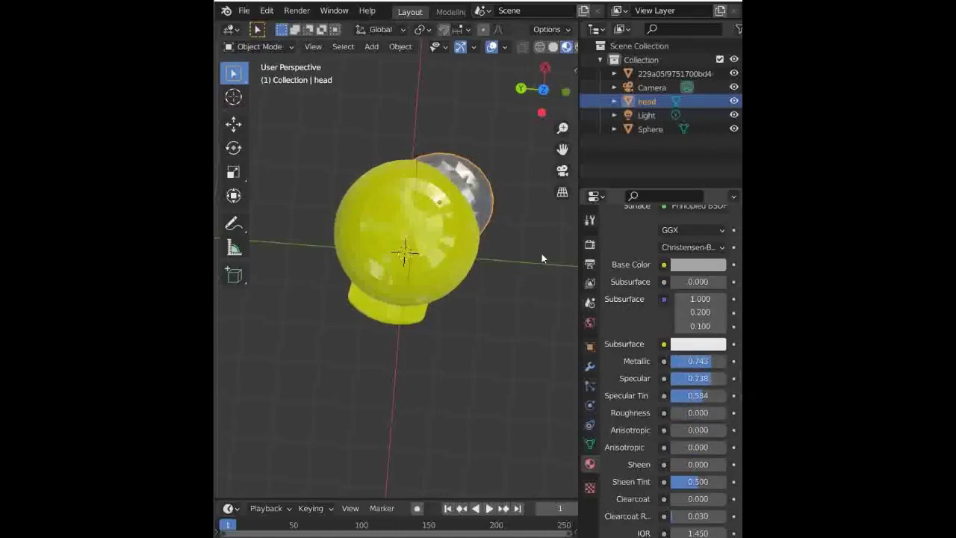
{"action": "key", "text": "ctrl+grave"}
Move the visor along Y, then 0.16679 m forward along X.
{"action": "key", "text": "g"}
{"action": "key", "text": "y"}
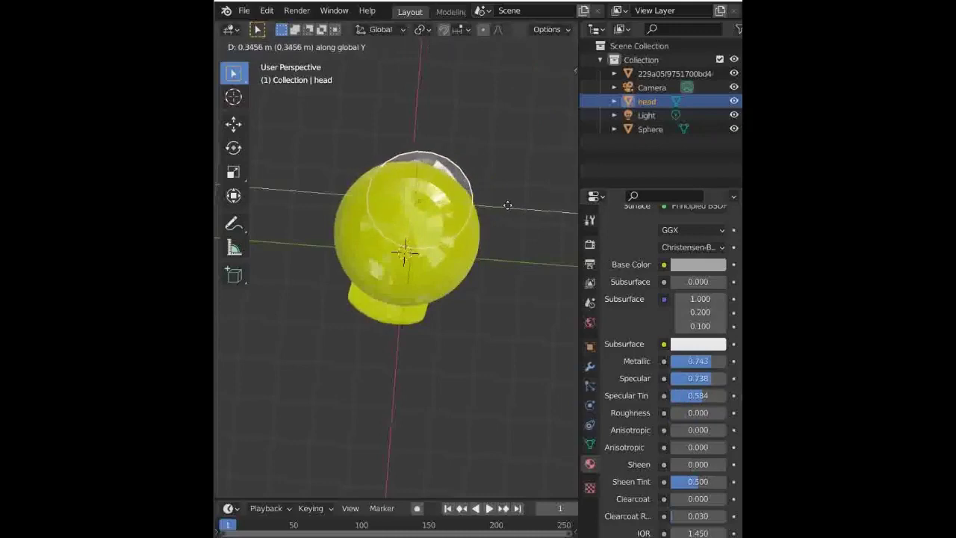
{"action": "left_click", "coordinate": [508, 204]}
{"action": "key", "text": "g"}
{"action": "key", "text": "x"}
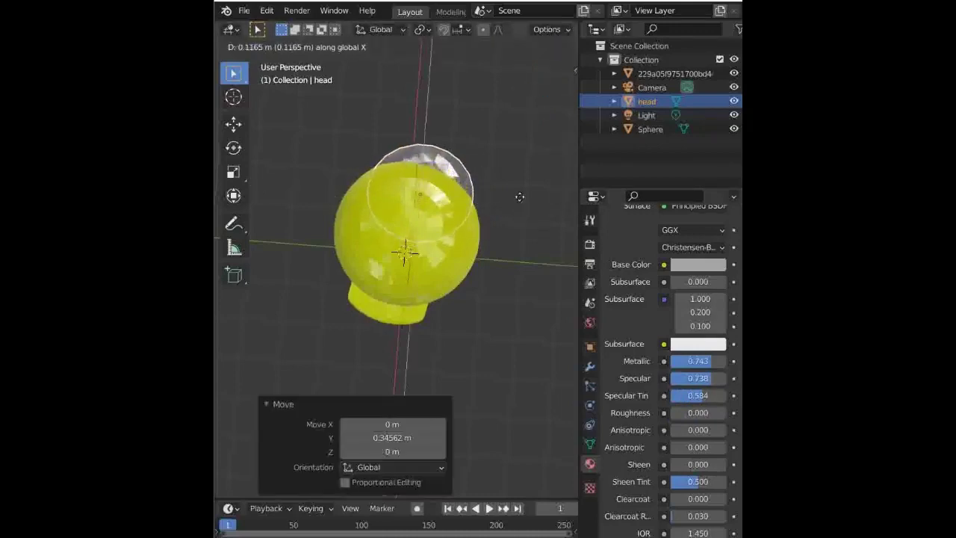
{"action": "left_click", "coordinate": [520, 195]}
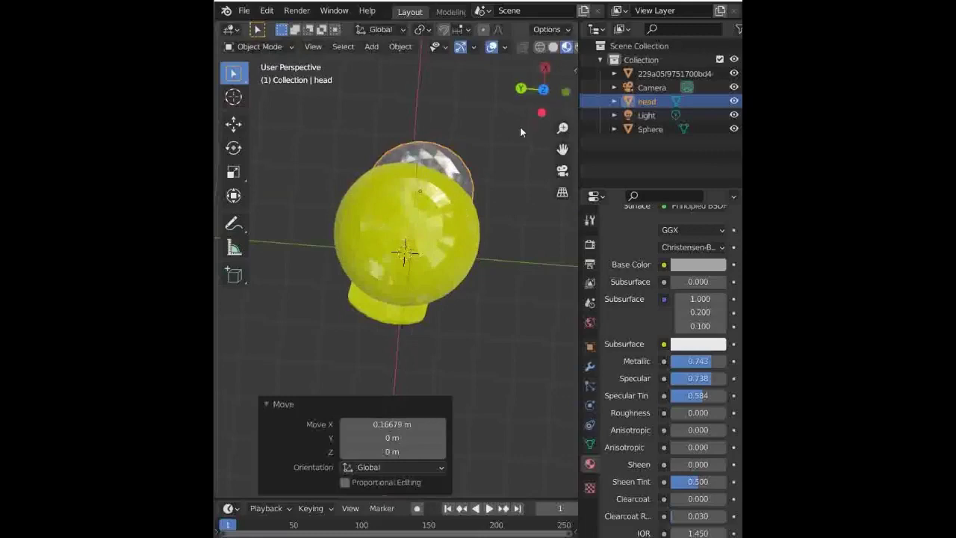
Reposition the visor onto the body's front in wireframe, keeping its height fixed.
{"action": "key", "text": "shift+z"}
{"action": "key", "text": "g"}
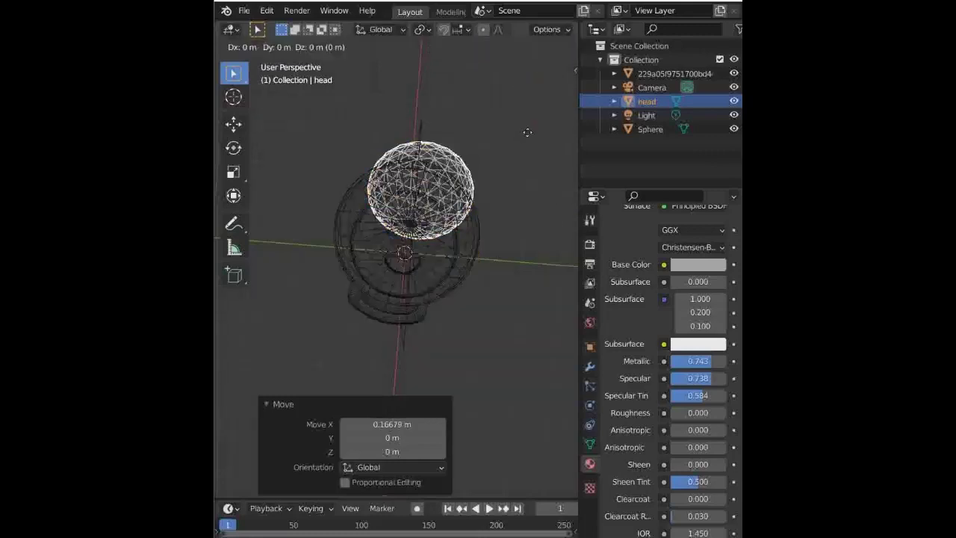
{"action": "key", "text": "shift+z"}
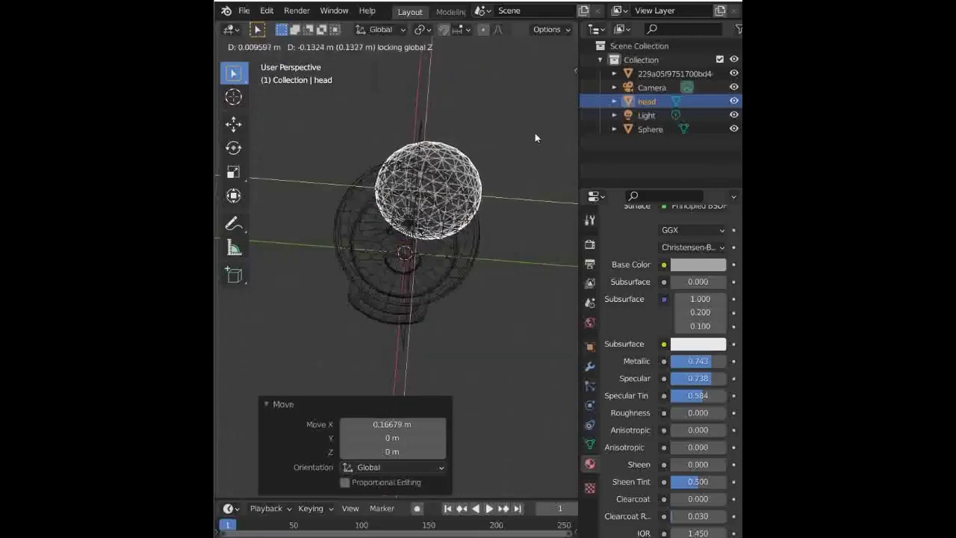
{"action": "left_click", "coordinate": [534, 133]}
{"action": "key", "text": "shift+z"}
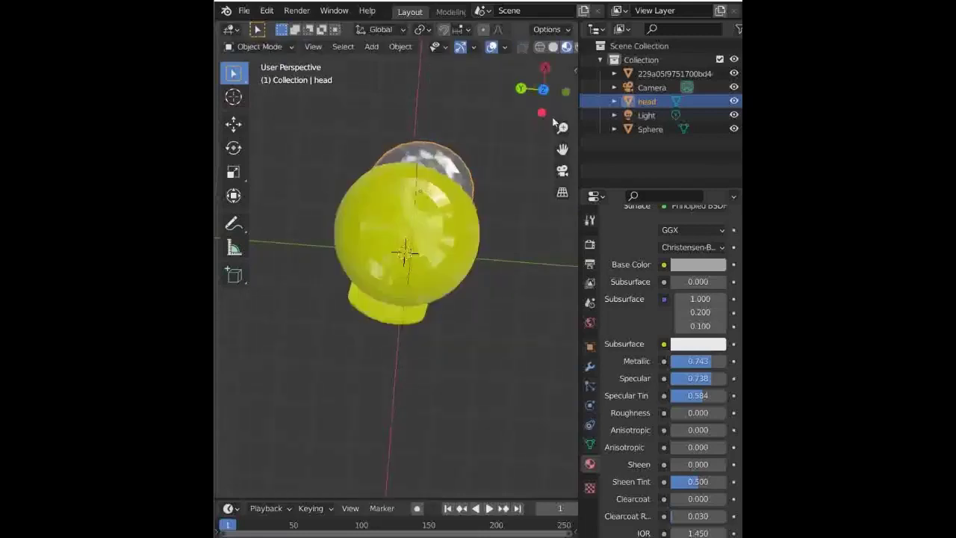
{"action": "left_click_drag", "start_coordinate": [543, 90], "coordinate": [457, 175]}
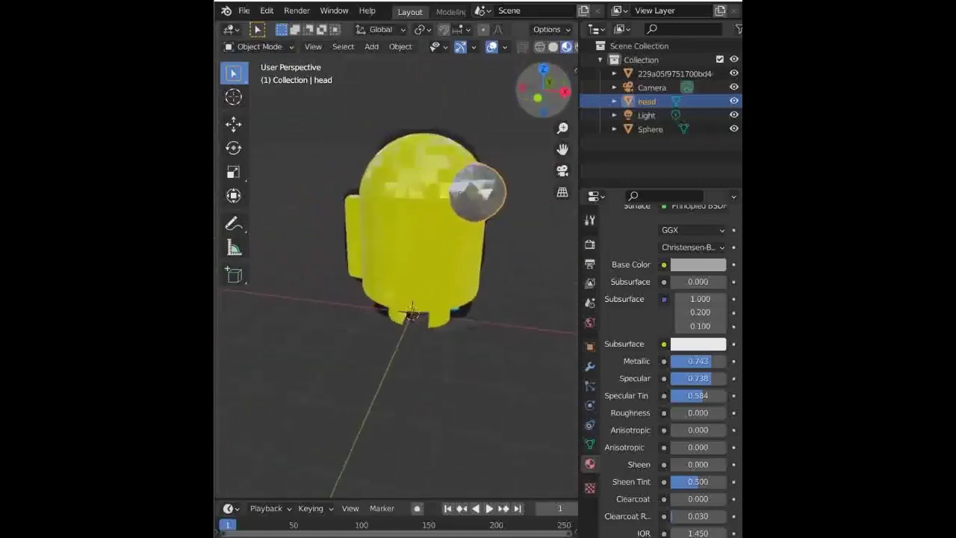
Add a Catmull-Clark Subdivision Surface modifier (viewport 1, render 2) to the yellow body.
{"action": "left_click", "coordinate": [423, 208]}
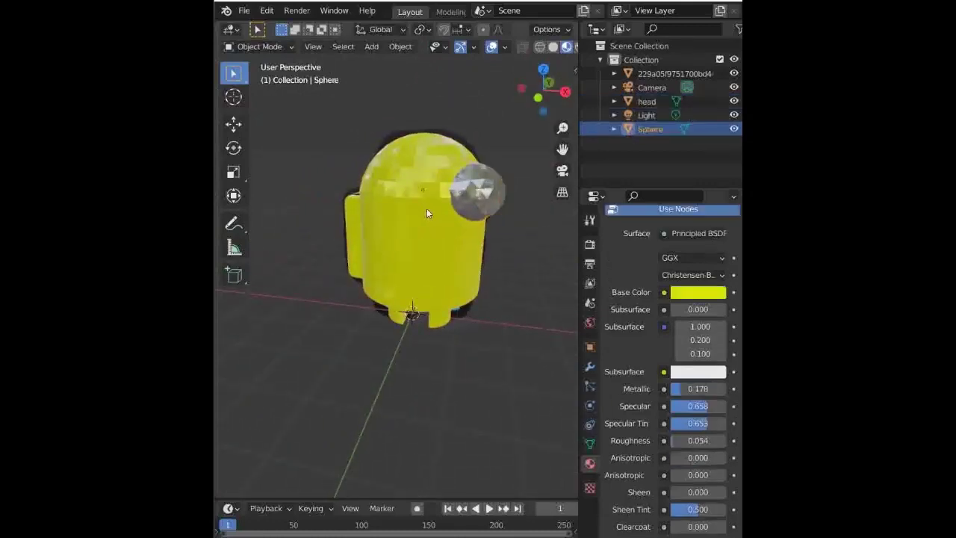
{"action": "key", "text": "Tab"}
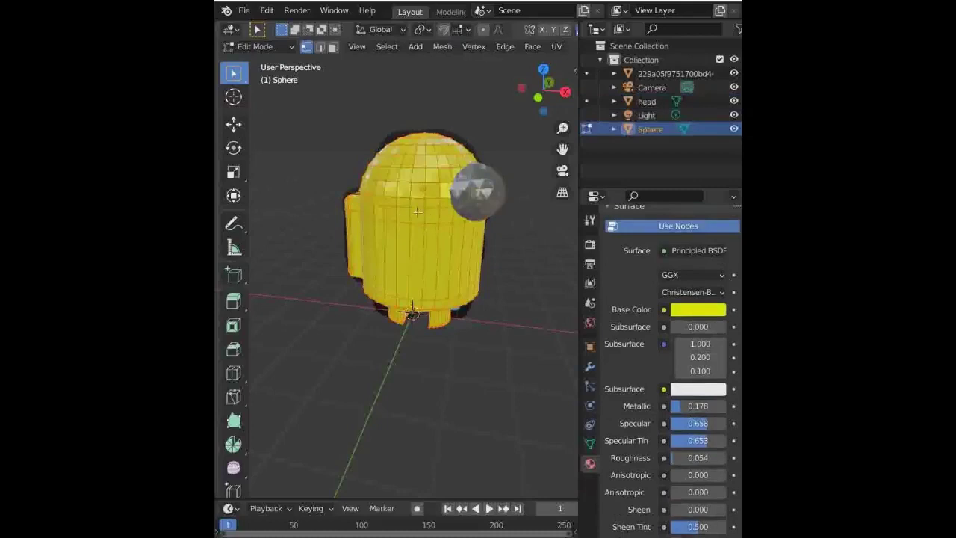
{"action": "key", "text": "Tab"}
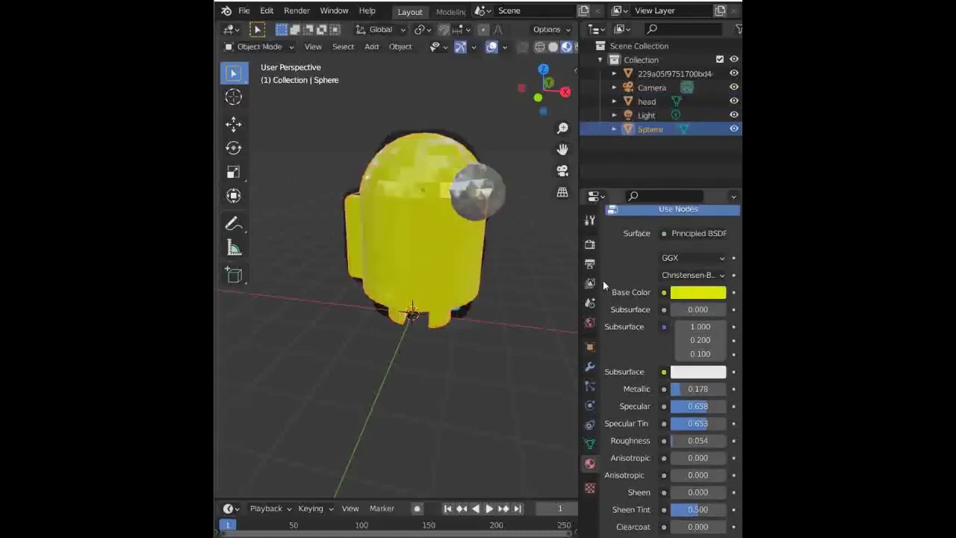
{"action": "left_click", "coordinate": [590, 366]}
{"action": "left_click", "coordinate": [632, 244]}
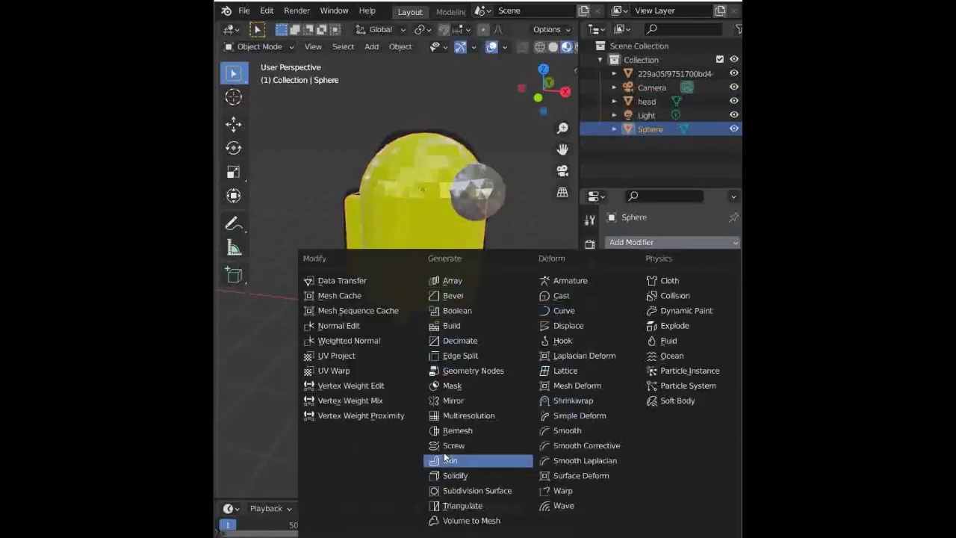
{"action": "left_click", "coordinate": [473, 491]}
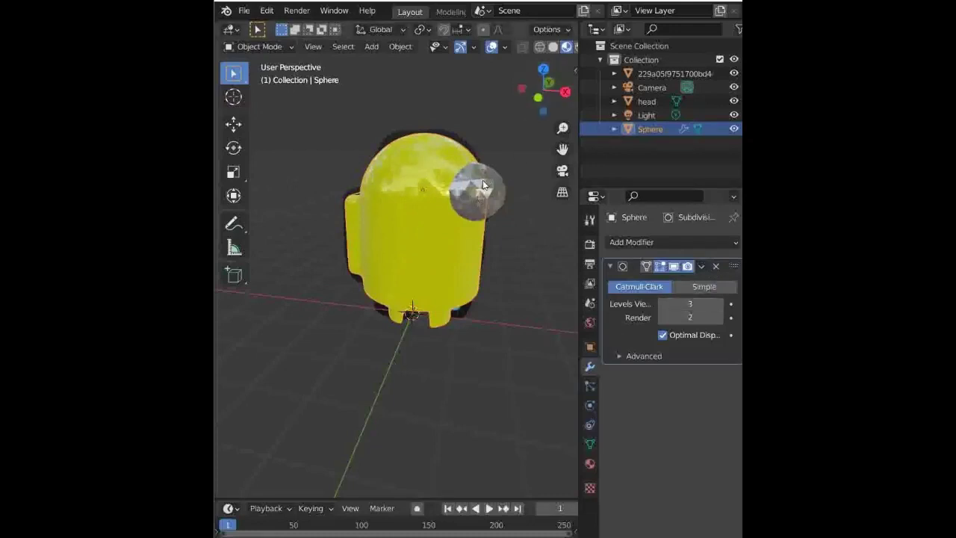
Add a Subdivision Surface modifier to the head with viewport level 2.
{"action": "left_click", "coordinate": [647, 101]}
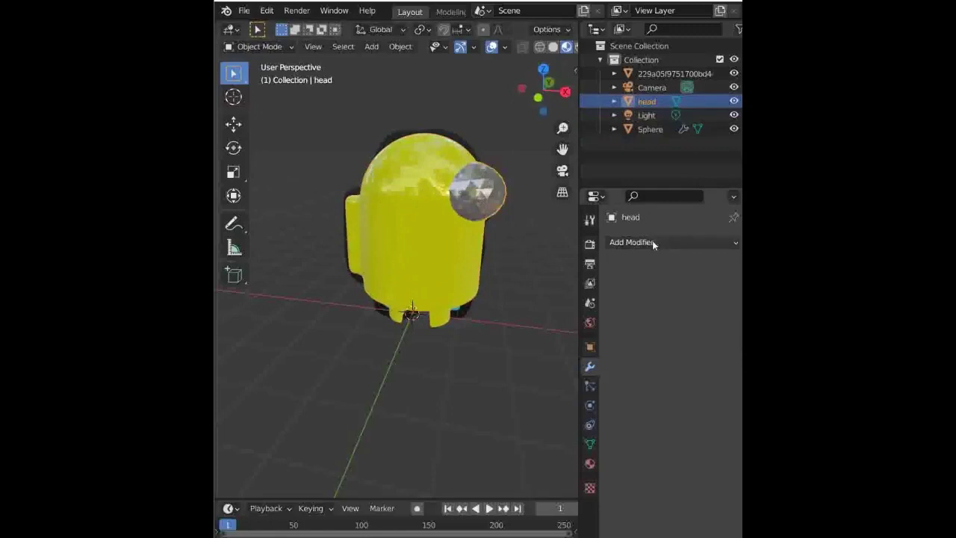
{"action": "left_click", "coordinate": [655, 239]}
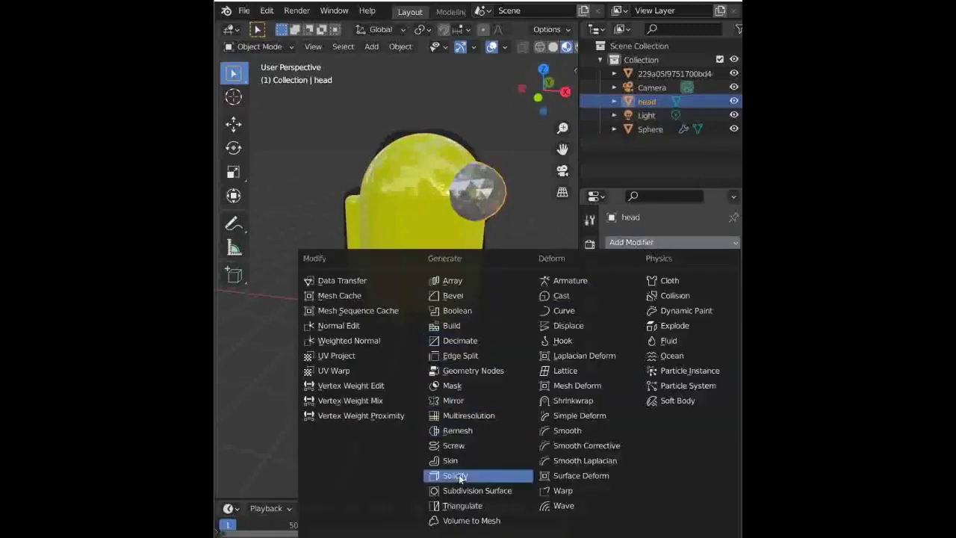
{"action": "left_click", "coordinate": [477, 490]}
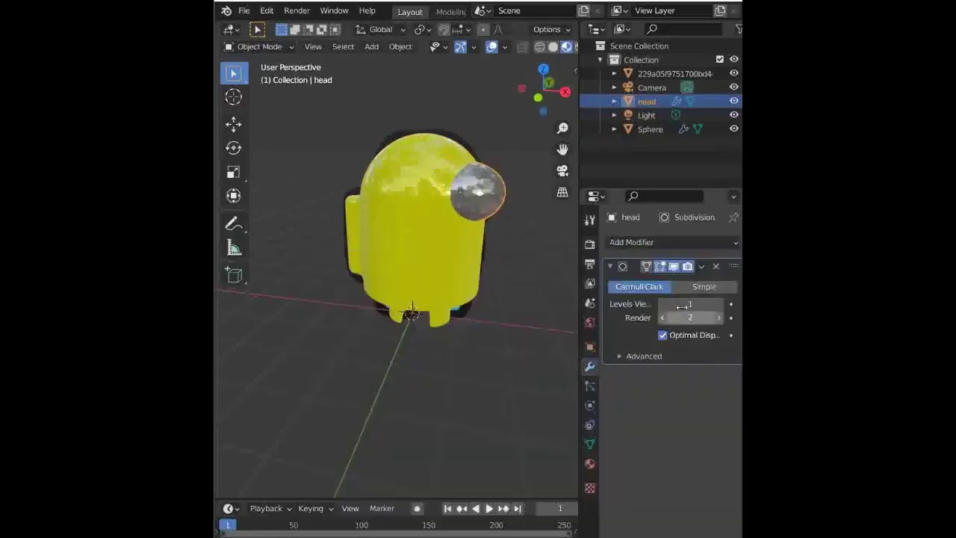
{"action": "key", "text": "ctrl+2"}
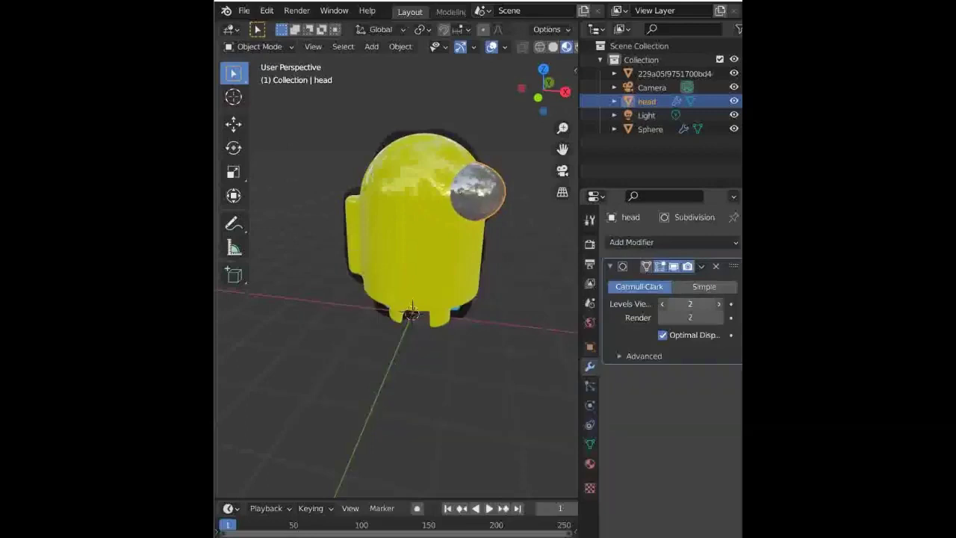
{"action": "left_click_drag", "start_coordinate": [543, 90], "coordinate": [515, 91]}
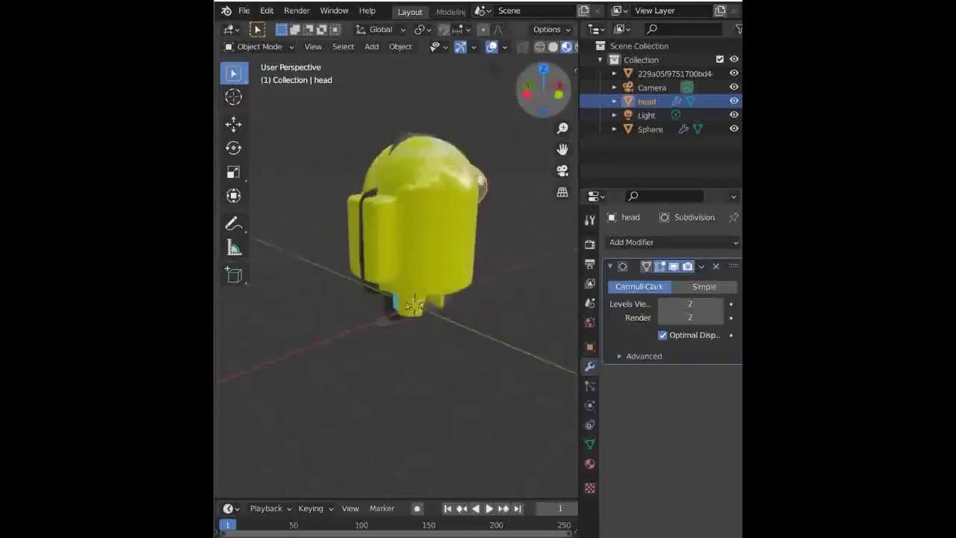
{"action": "left_click_drag", "start_coordinate": [515, 91], "coordinate": [450, 260]}
Apply the Subdivision modifiers on both the head and the visor sphere.
{"action": "left_click", "coordinate": [701, 266]}
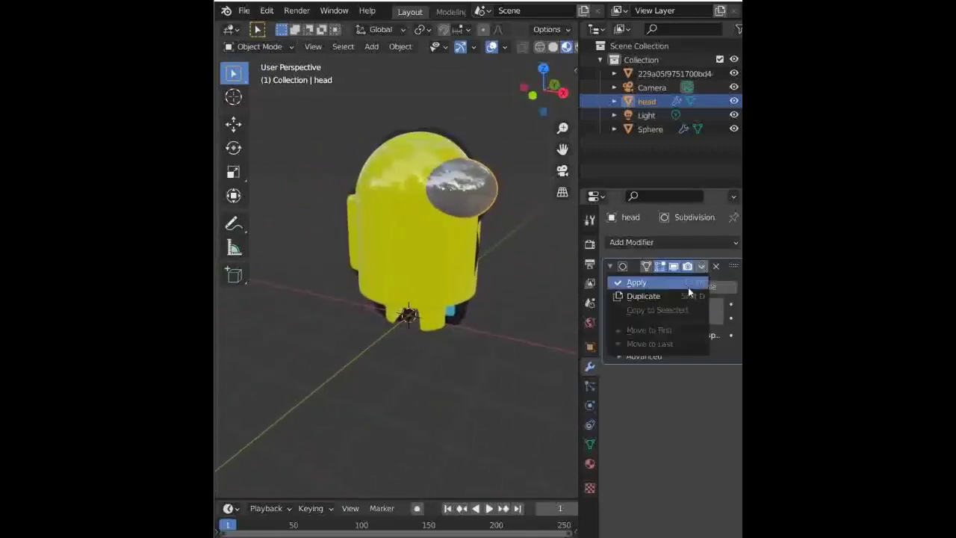
{"action": "left_click", "coordinate": [675, 281]}
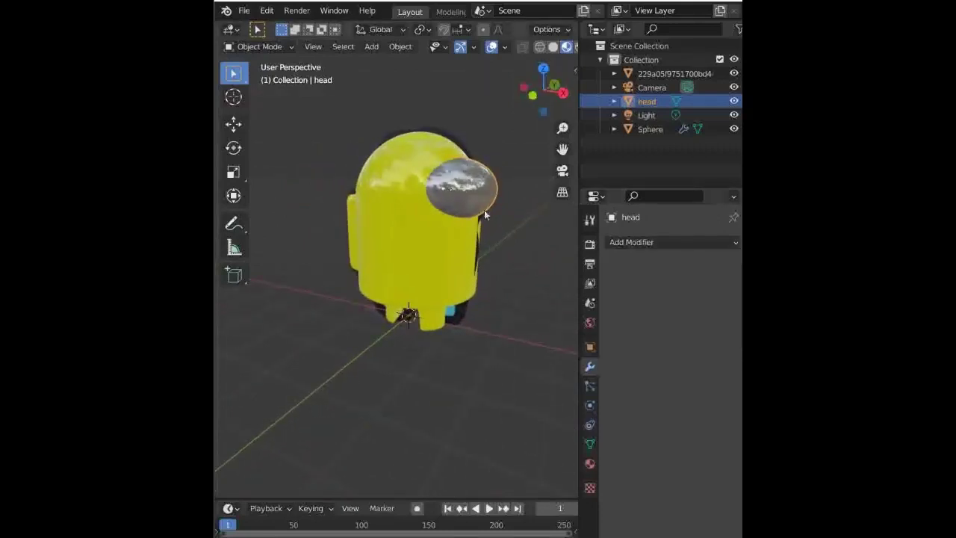
{"action": "key", "text": "ctrl+z"}
{"action": "left_click", "coordinate": [700, 266]}
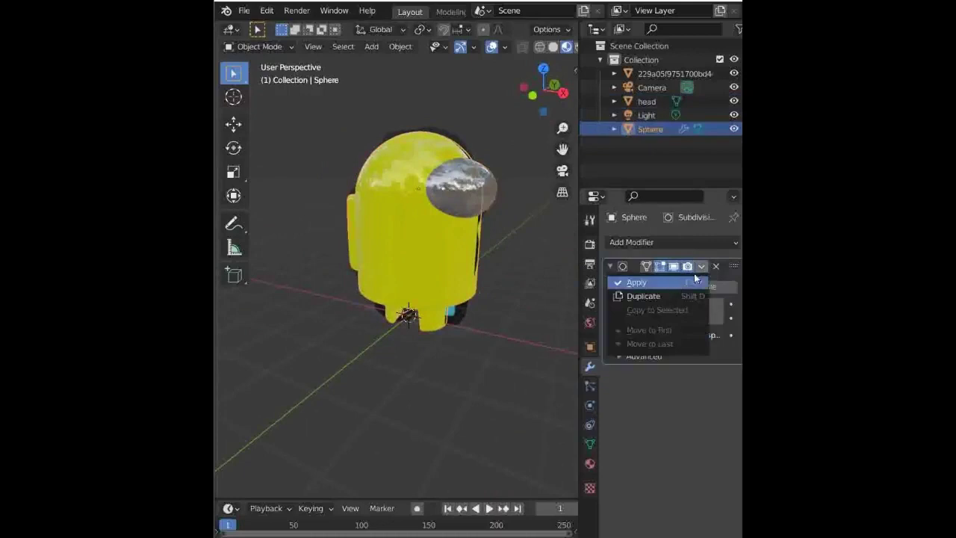
{"action": "left_click", "coordinate": [695, 281]}
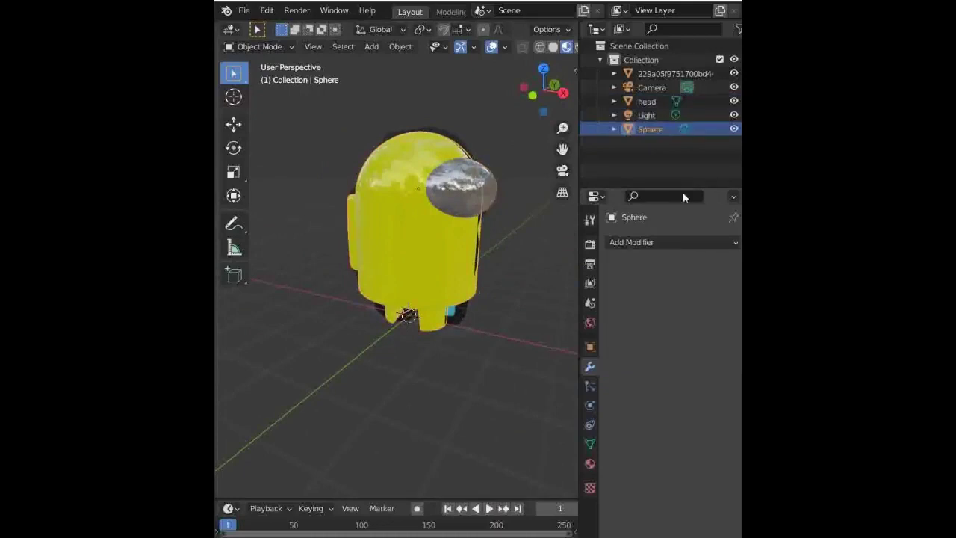
Delete the mesh with the long hexadecimal name.
{"action": "left_click", "coordinate": [456, 313]}
{"action": "key", "text": "x"}
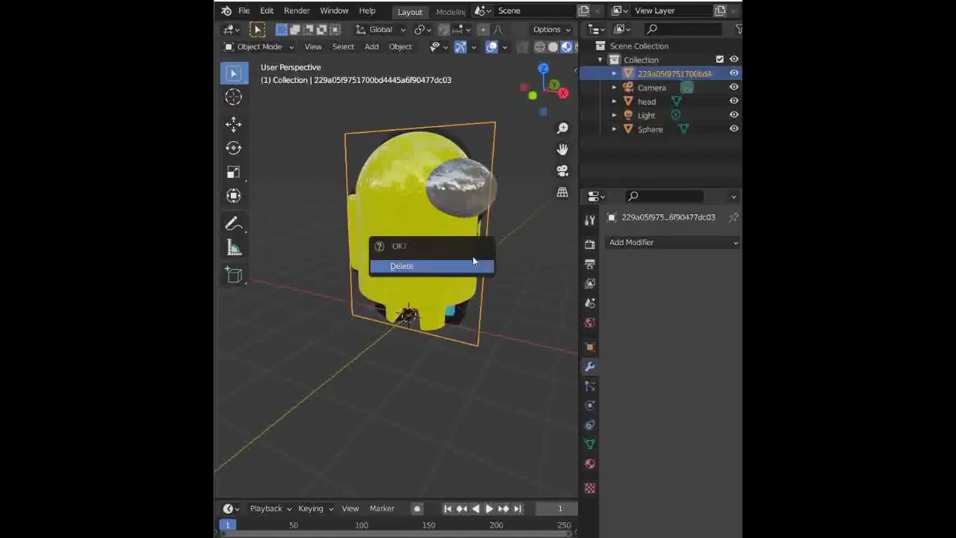
{"action": "left_click", "coordinate": [469, 273]}
Look through the camera and rotate it 90° about the Z axis.
{"action": "left_click", "coordinate": [564, 170]}
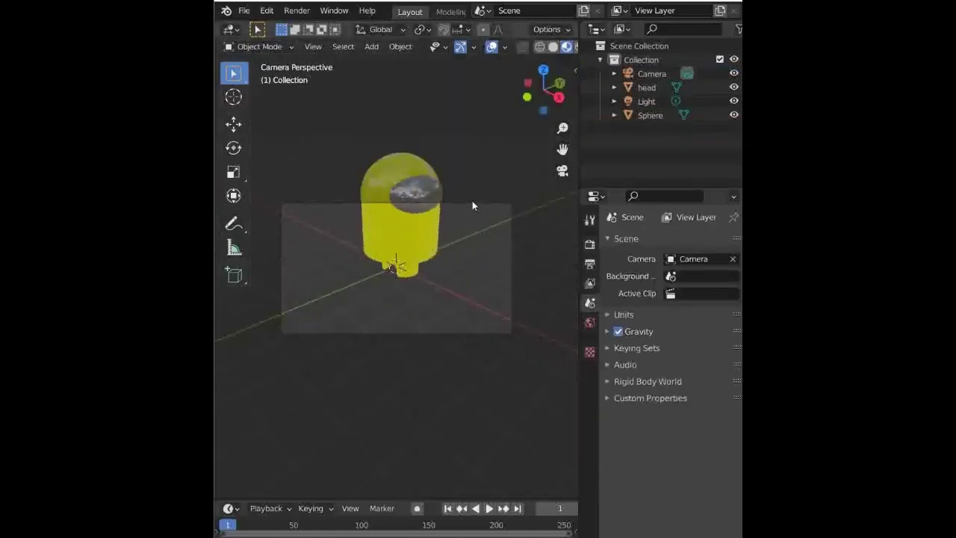
{"action": "left_click", "coordinate": [473, 198]}
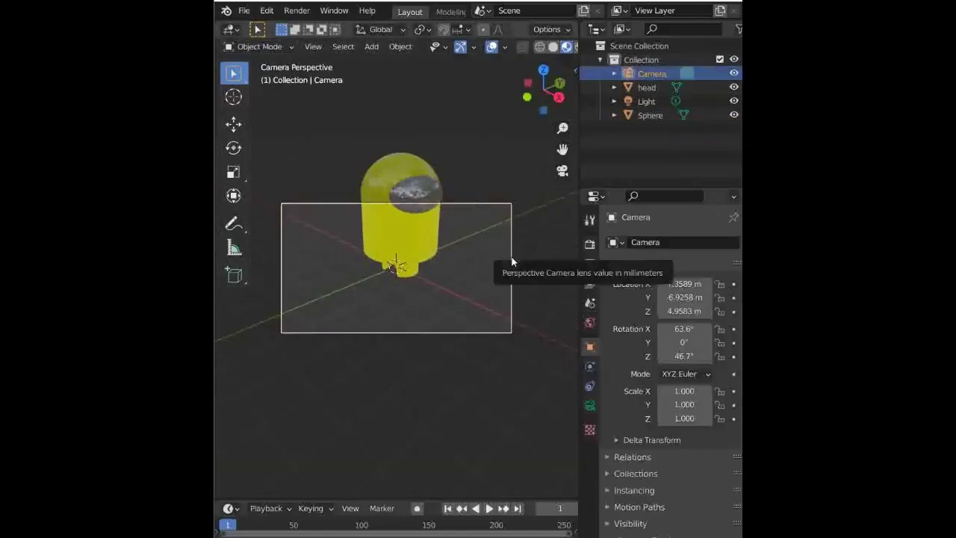
{"action": "key", "text": "r"}
{"action": "key", "text": "z"}
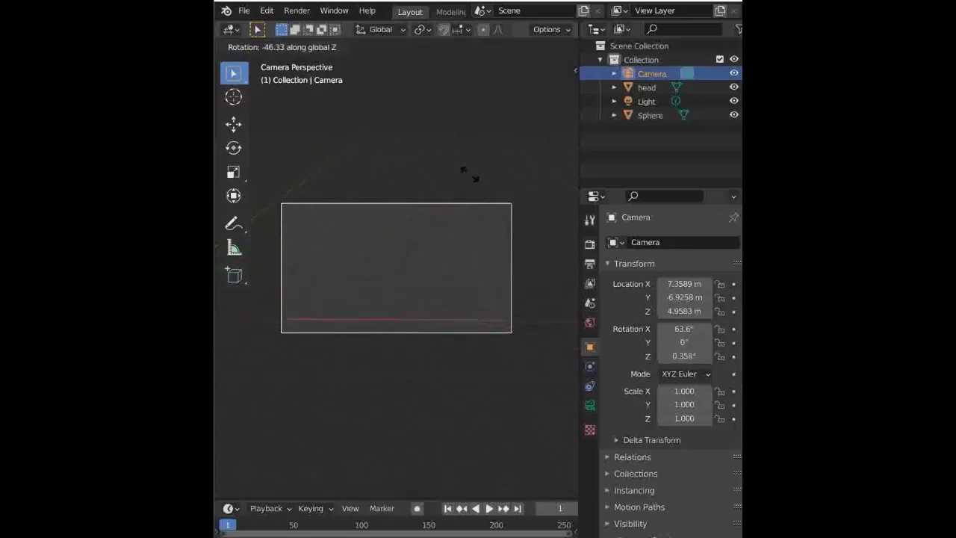
{"action": "type", "text": "90"}
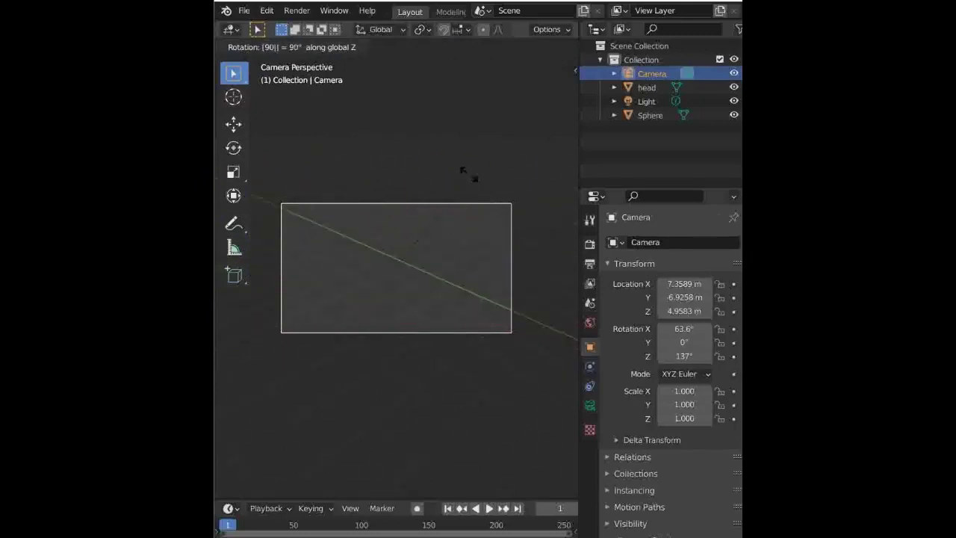
{"action": "key", "text": "Return"}
Move the camera closer to the character, to about 6.33, -5.59, 4.42 m.
{"action": "key", "text": "h"}
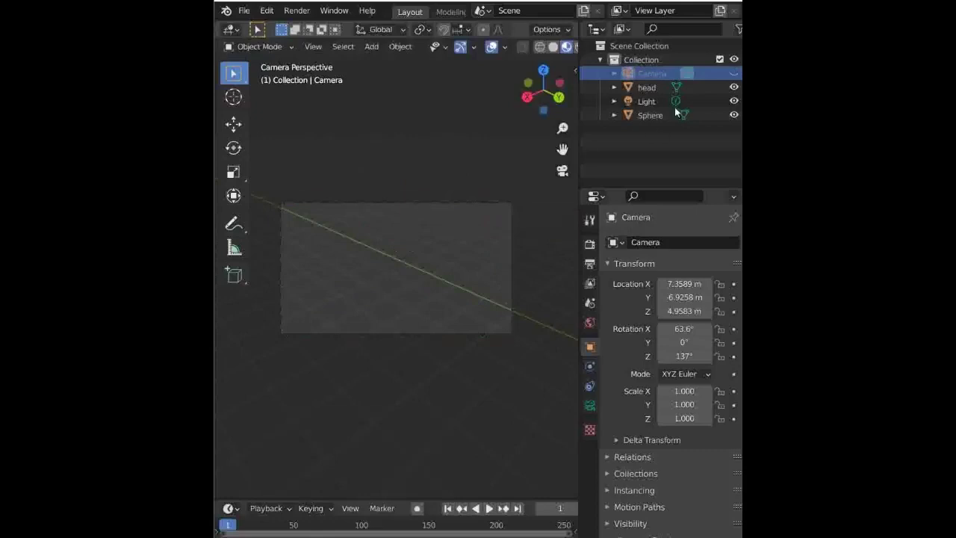
{"action": "key", "text": "alt+h"}
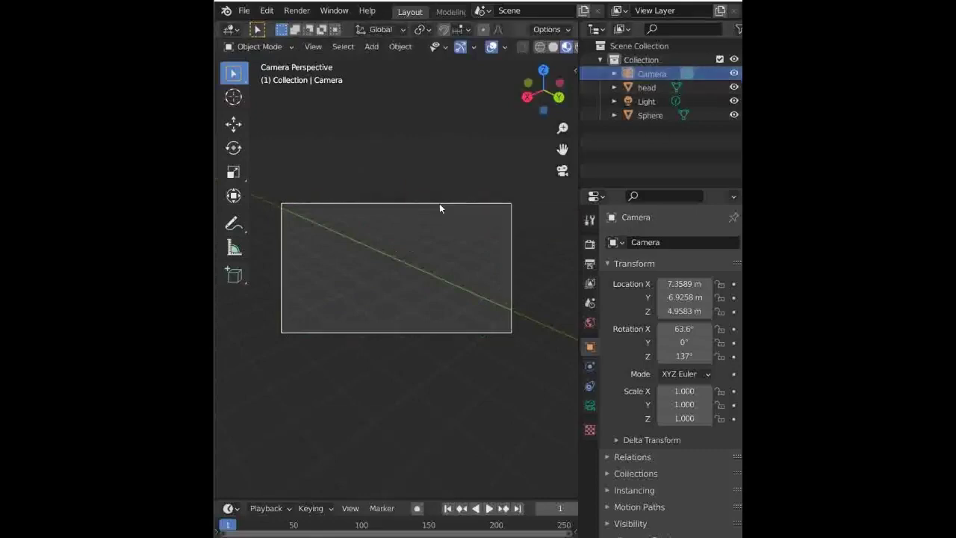
{"action": "left_click", "coordinate": [379, 202]}
{"action": "key", "text": "g"}
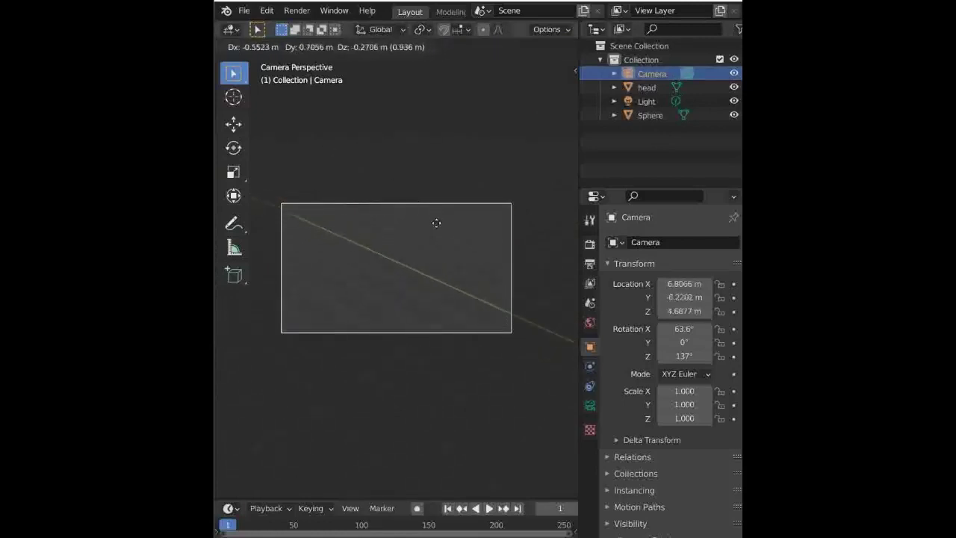
{"action": "left_click", "coordinate": [583, 146]}
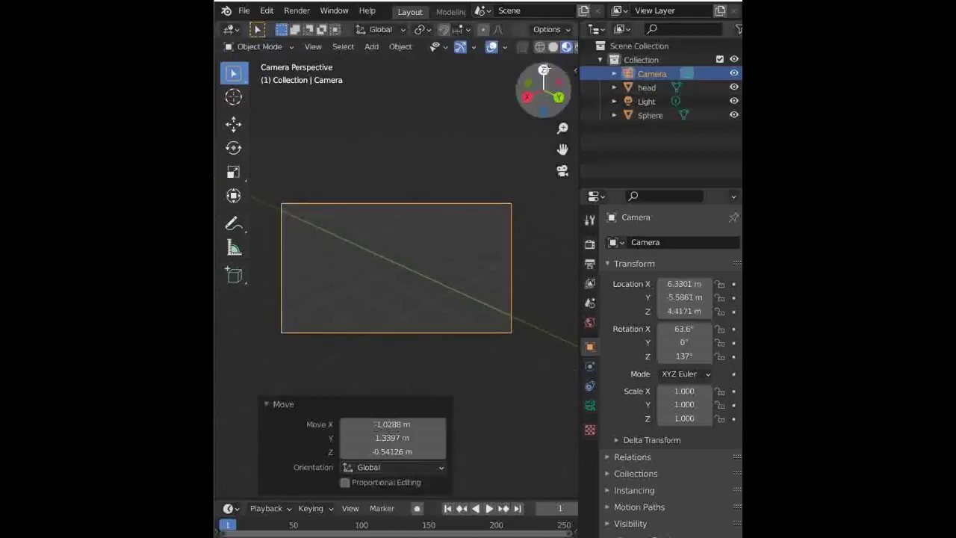
{"action": "key", "text": "KP_7"}
{"action": "scroll", "coordinate": [470, 168], "scroll_direction": "down", "scroll_amount": 4}
{"action": "scroll", "coordinate": [463, 217], "scroll_direction": "down", "scroll_amount": 1}
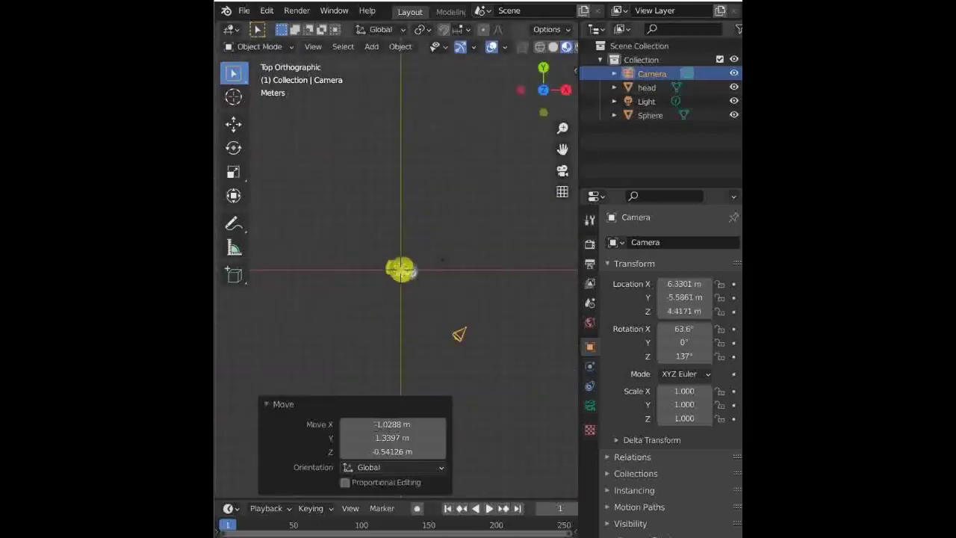
Slide the camera in front of the character at fixed height and turn it to 17.4° Z.
{"action": "key", "text": "r"}
{"action": "key", "text": "z"}
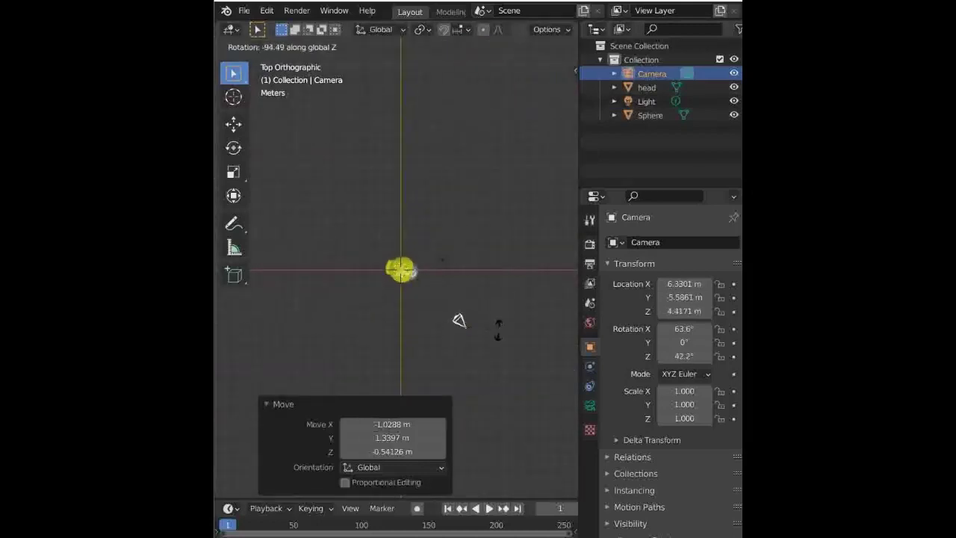
{"action": "left_click", "coordinate": [498, 322]}
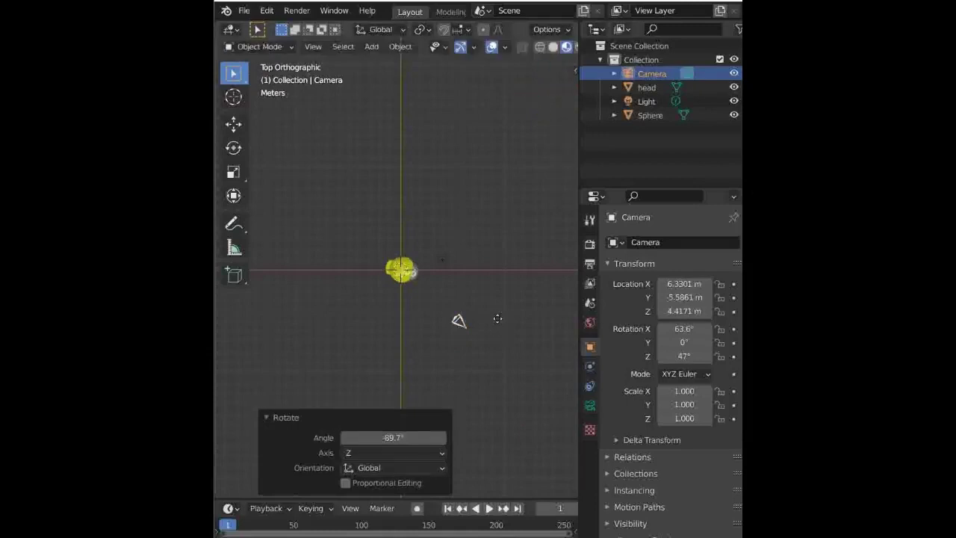
{"action": "key", "text": "g"}
{"action": "key", "text": "shift+z"}
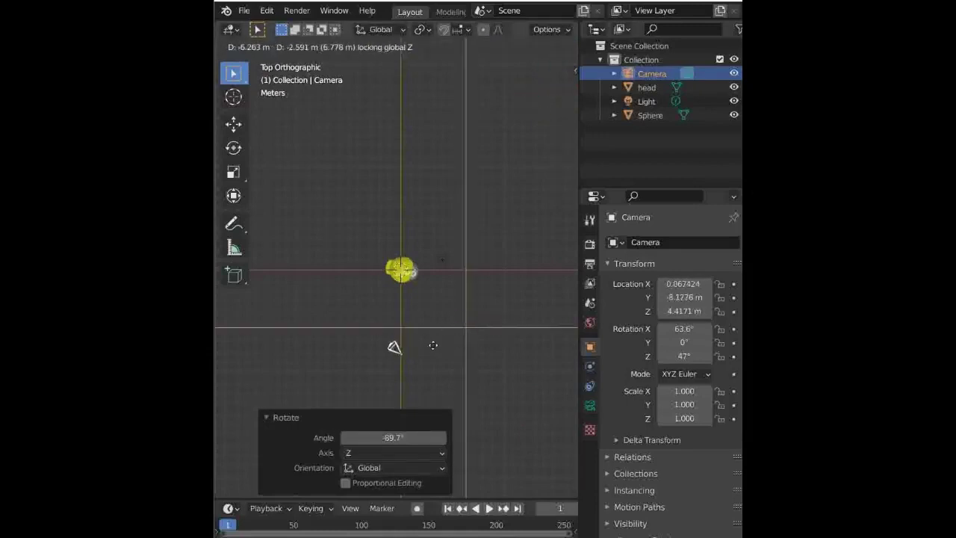
{"action": "left_click", "coordinate": [451, 329]}
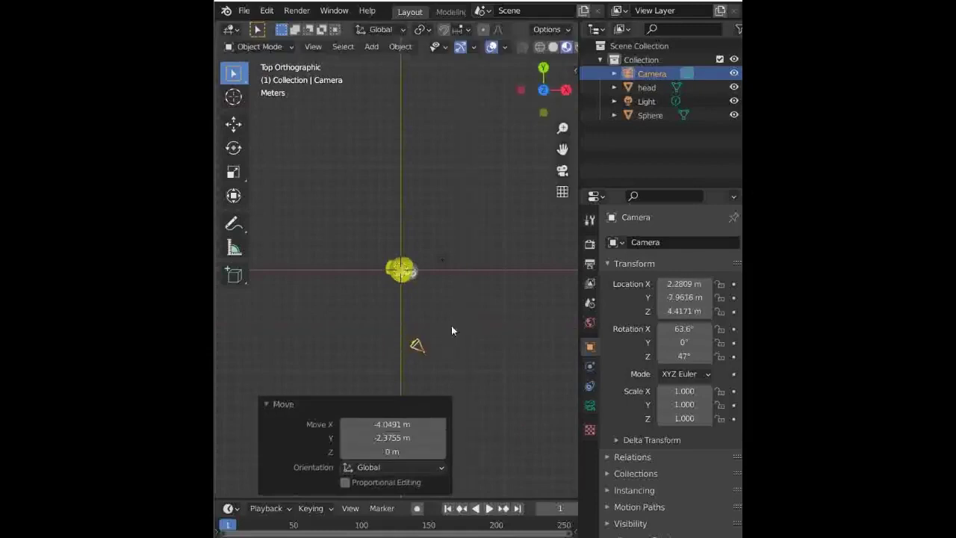
{"action": "key", "text": "r"}
{"action": "key", "text": "z"}
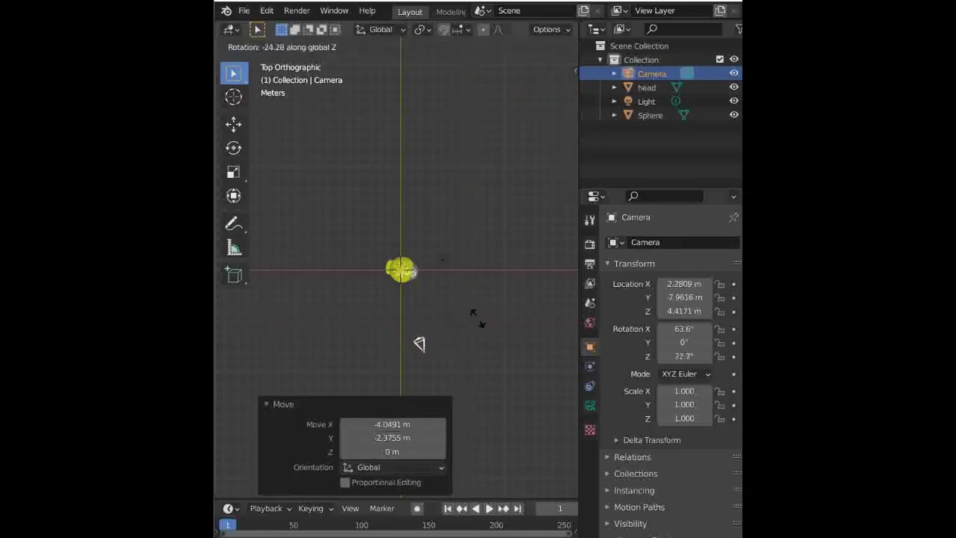
{"action": "left_click", "coordinate": [480, 318]}
Raise the camera, tilt it about X and Y, and pull it back along Y.
{"action": "left_click", "coordinate": [563, 172]}
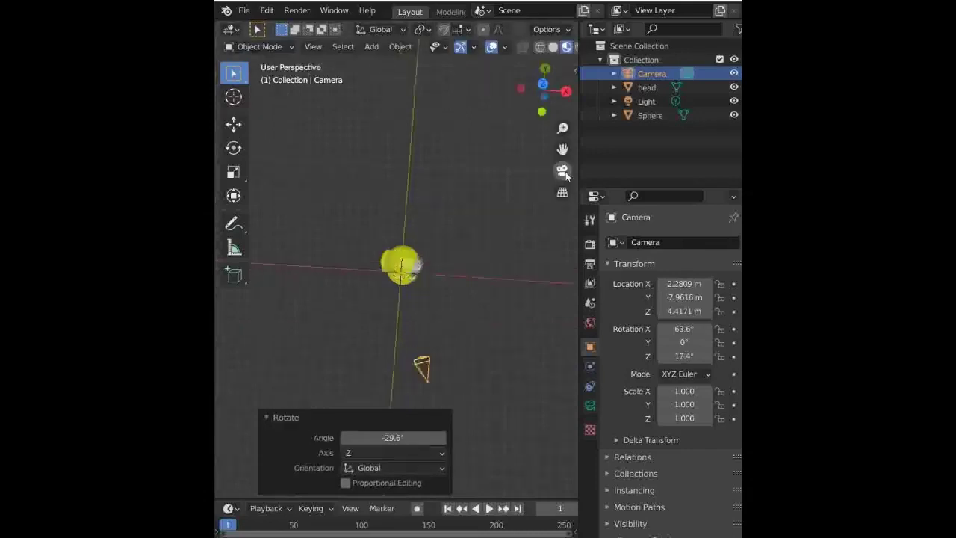
{"action": "key", "text": "g"}
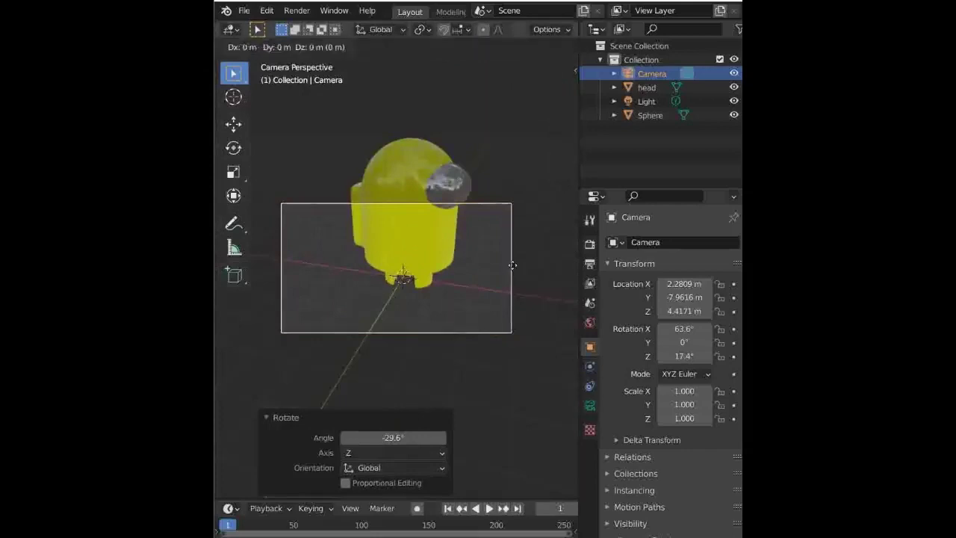
{"action": "key", "text": "z"}
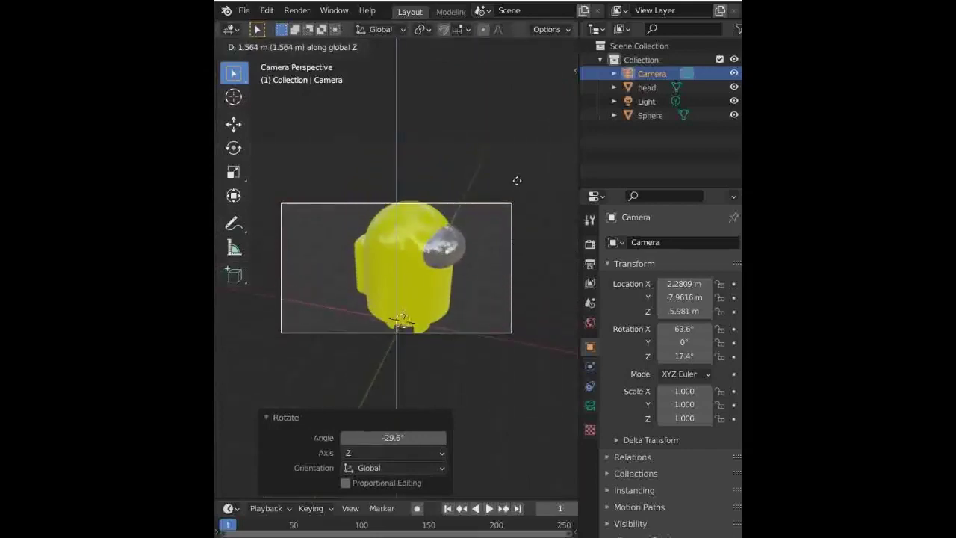
{"action": "left_click", "coordinate": [492, 265]}
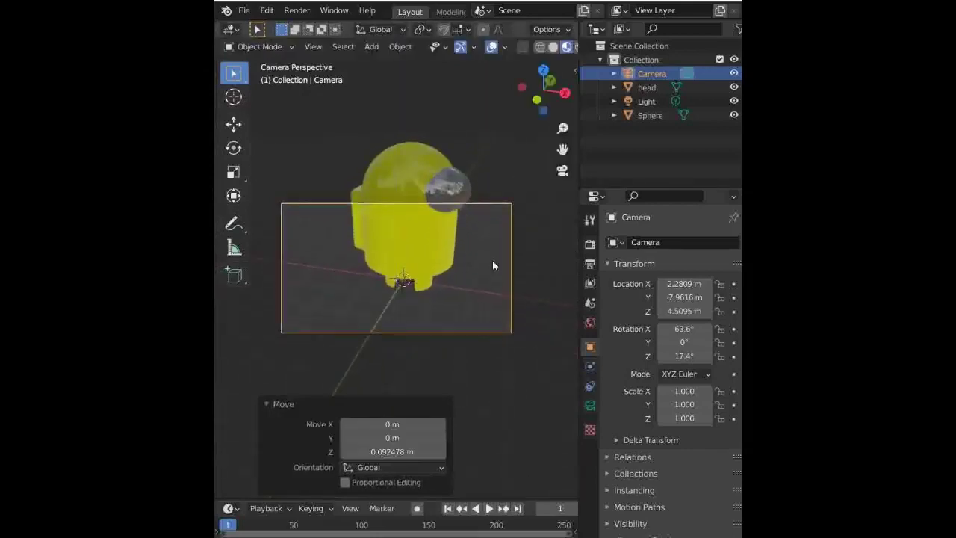
{"action": "key", "text": "r"}
{"action": "key", "text": "x"}
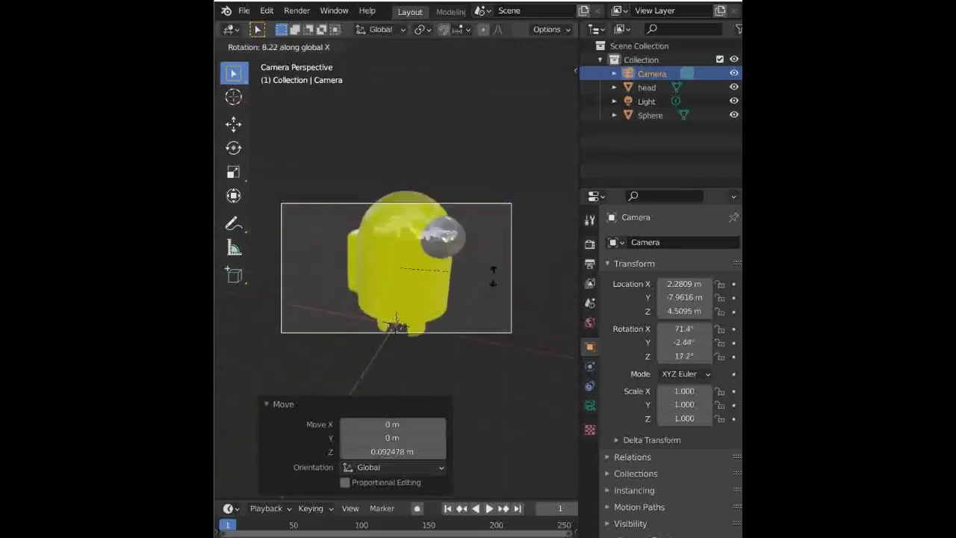
{"action": "left_click", "coordinate": [492, 272]}
{"action": "key", "text": "r"}
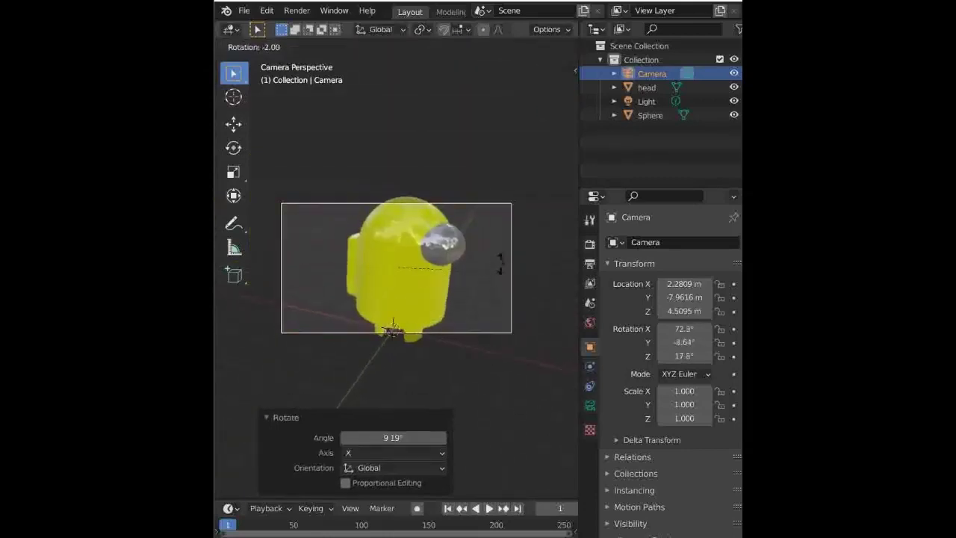
{"action": "key", "text": "y"}
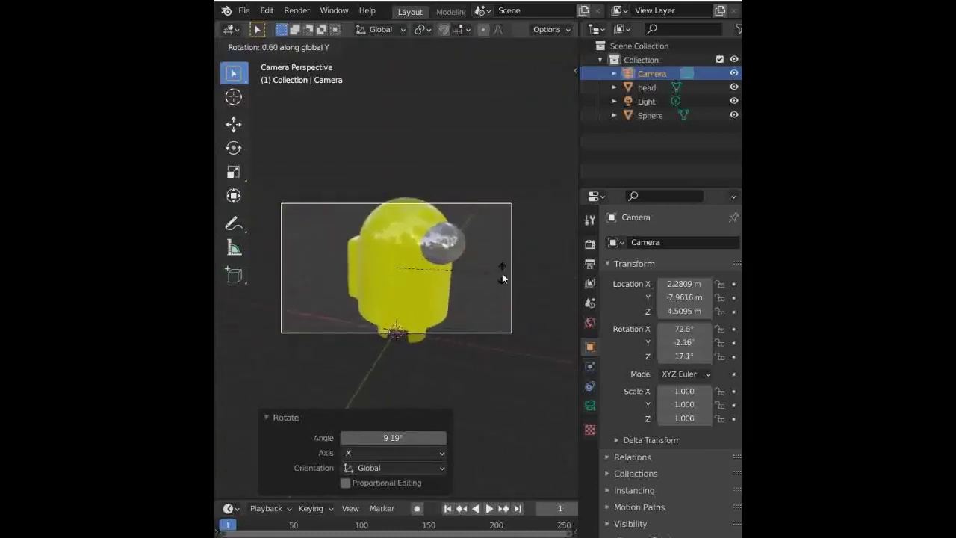
{"action": "left_click", "coordinate": [501, 273]}
{"action": "key", "text": "g"}
{"action": "key", "text": "y"}
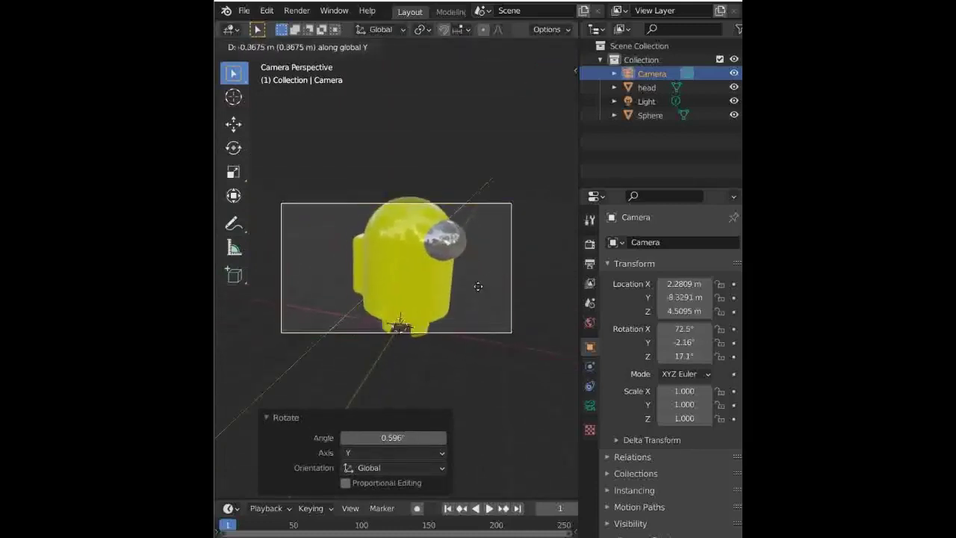
{"action": "left_click", "coordinate": [441, 306]}
Shift the camera about 1 m along X, raise it 0.3 m, and refine its Y and X rotation.
{"action": "key", "text": "g"}
{"action": "key", "text": "x"}
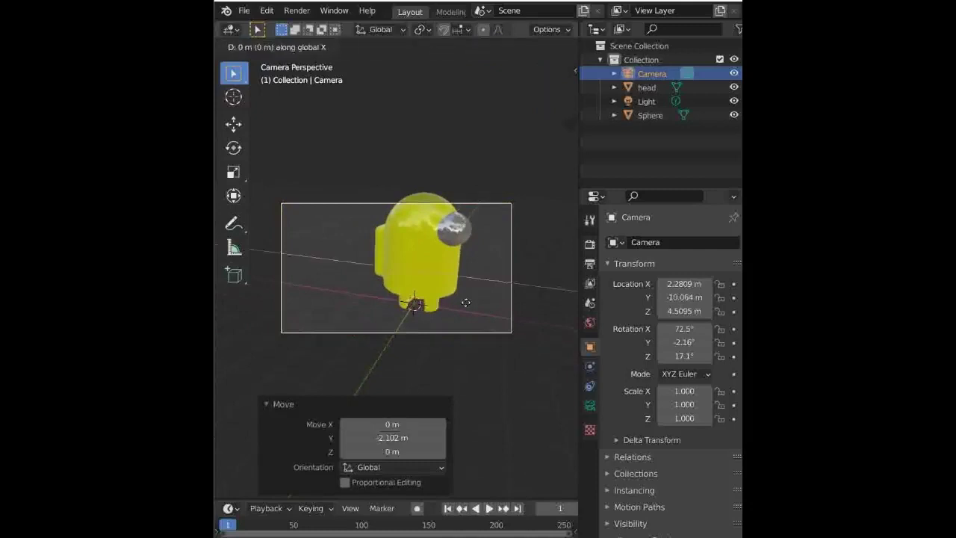
{"action": "left_click", "coordinate": [499, 286]}
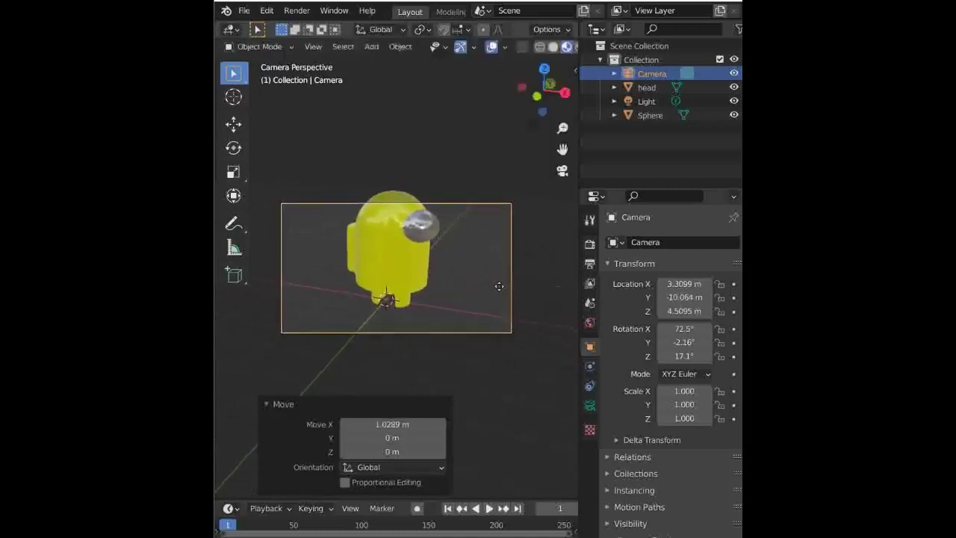
{"action": "key", "text": "g"}
{"action": "key", "text": "z"}
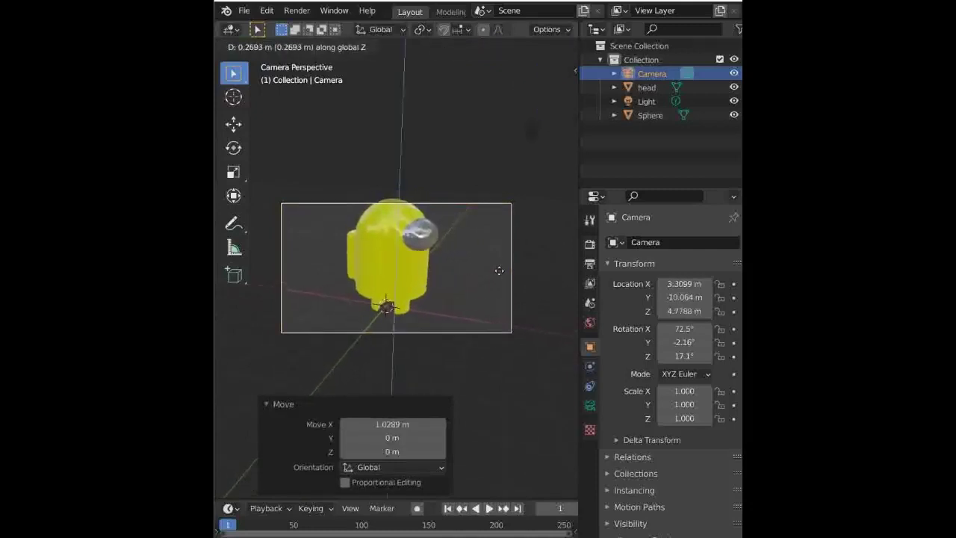
{"action": "left_click", "coordinate": [499, 271]}
{"action": "key", "text": "r"}
{"action": "key", "text": "z"}
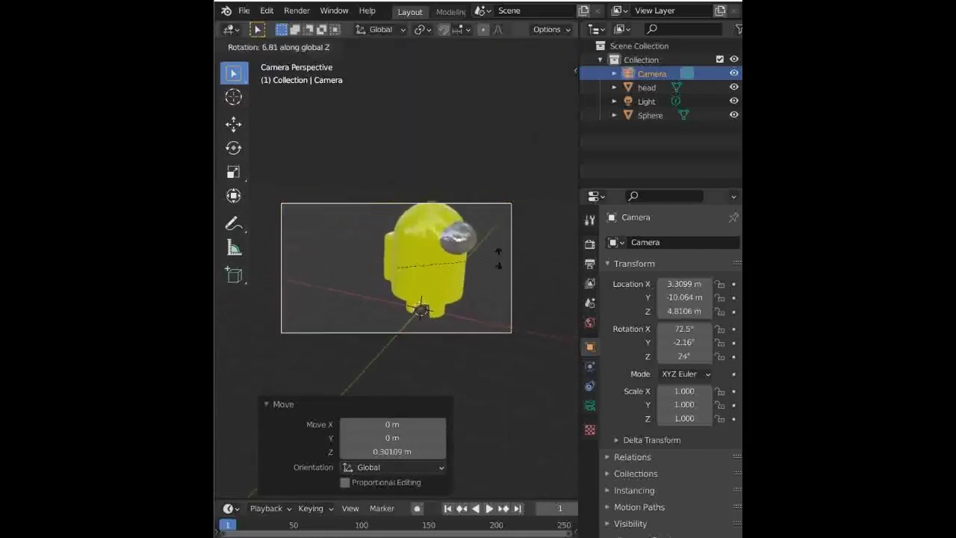
{"action": "key", "text": "y"}
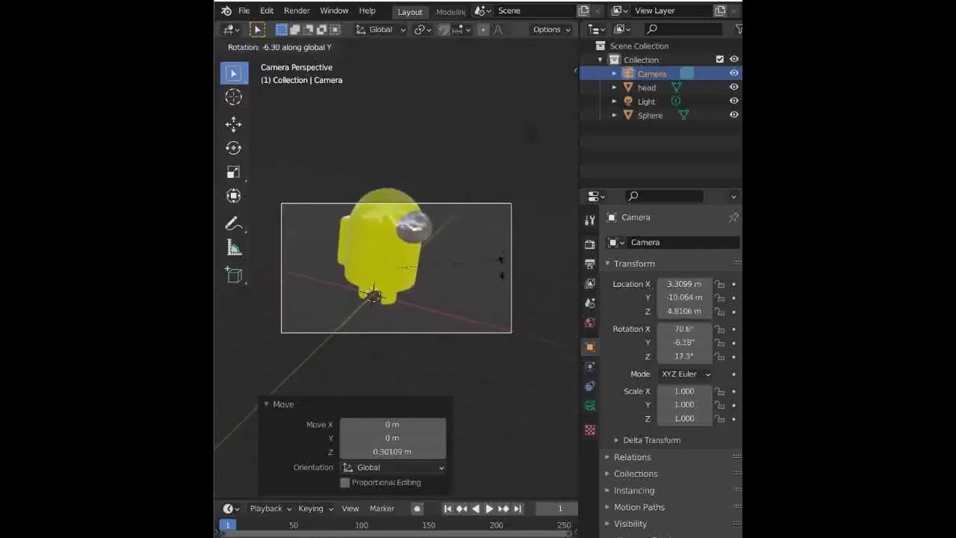
{"action": "left_click", "coordinate": [499, 275]}
{"action": "key", "text": "r"}
{"action": "key", "text": "x"}
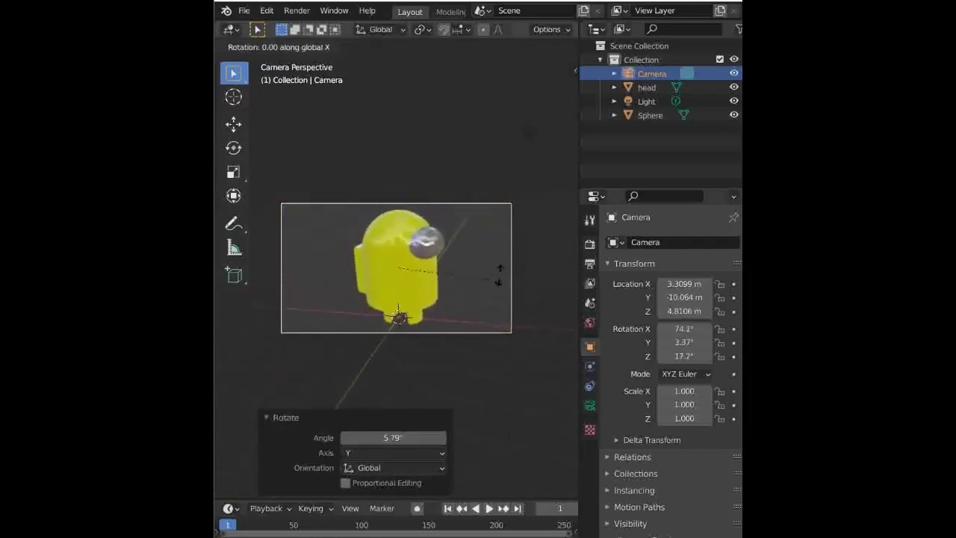
{"action": "left_click", "coordinate": [501, 288]}
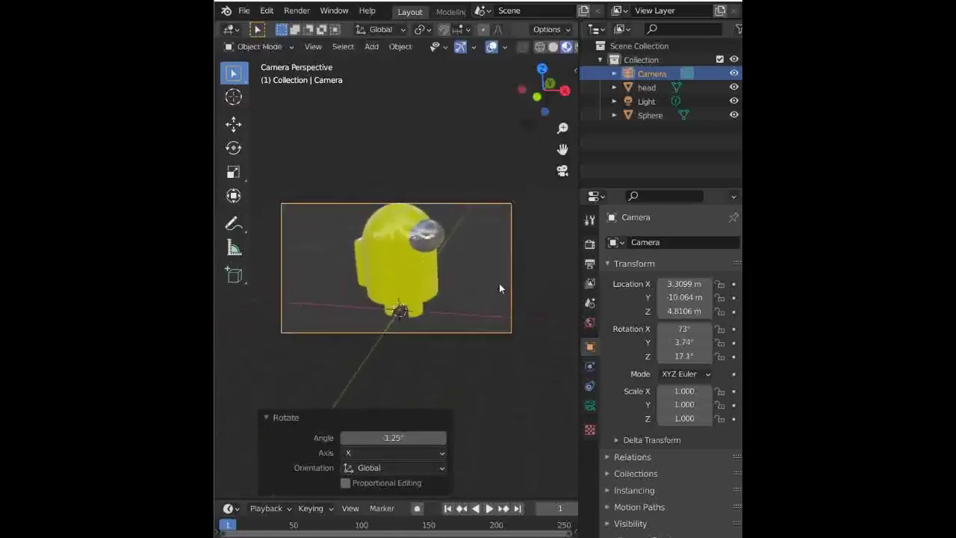
Roll the camera about Y and raise it to Z 5.4285 m to frame the crewmate.
{"action": "key", "text": "r"}
{"action": "key", "text": "y"}
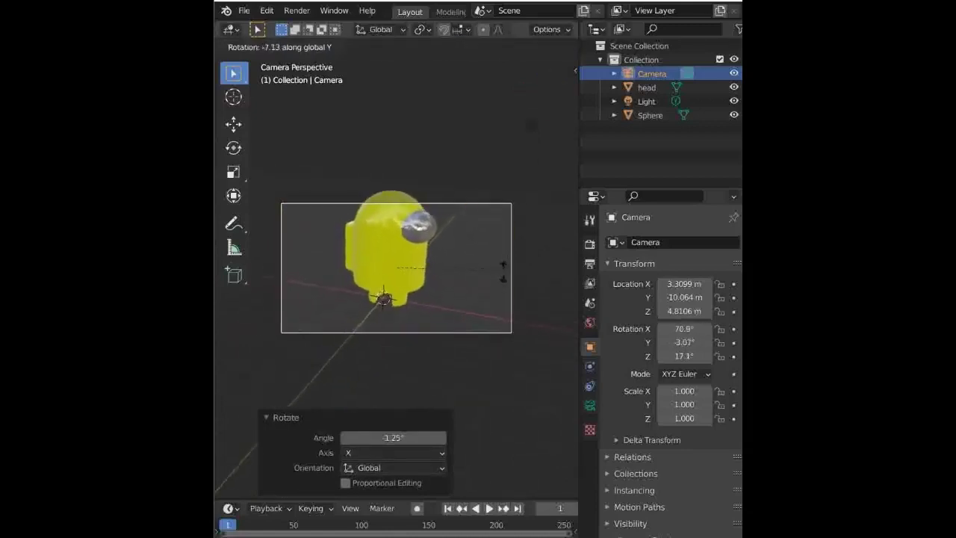
{"action": "left_click", "coordinate": [501, 272]}
{"action": "key", "text": "g"}
{"action": "key", "text": "z"}
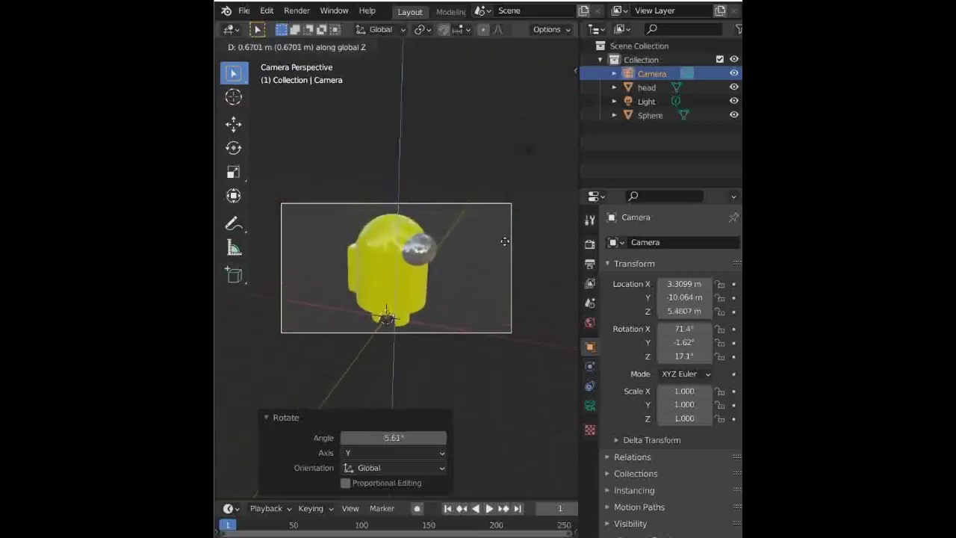
{"action": "left_click", "coordinate": [506, 247]}
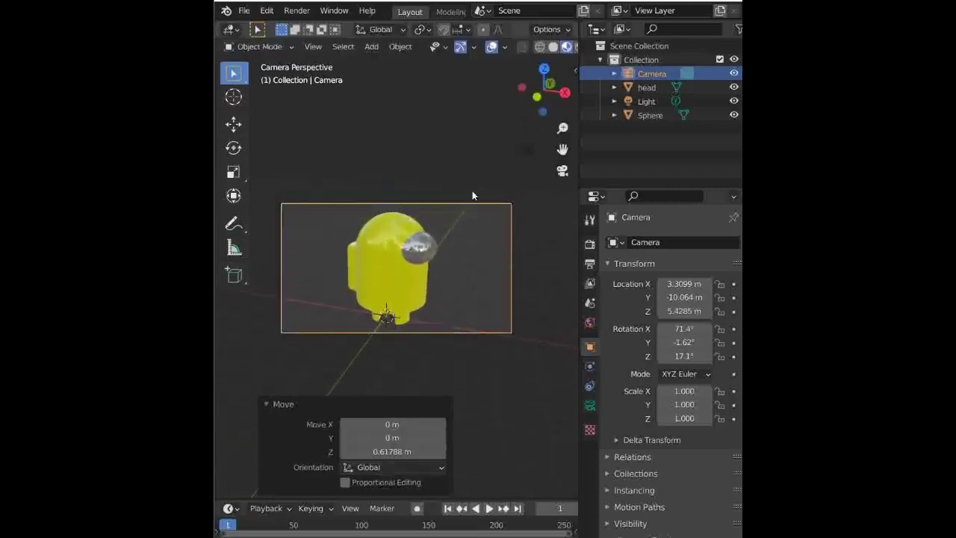
Switch the viewport to Solid shading and orbit out of the camera view.
{"action": "left_click", "coordinate": [576, 47]}
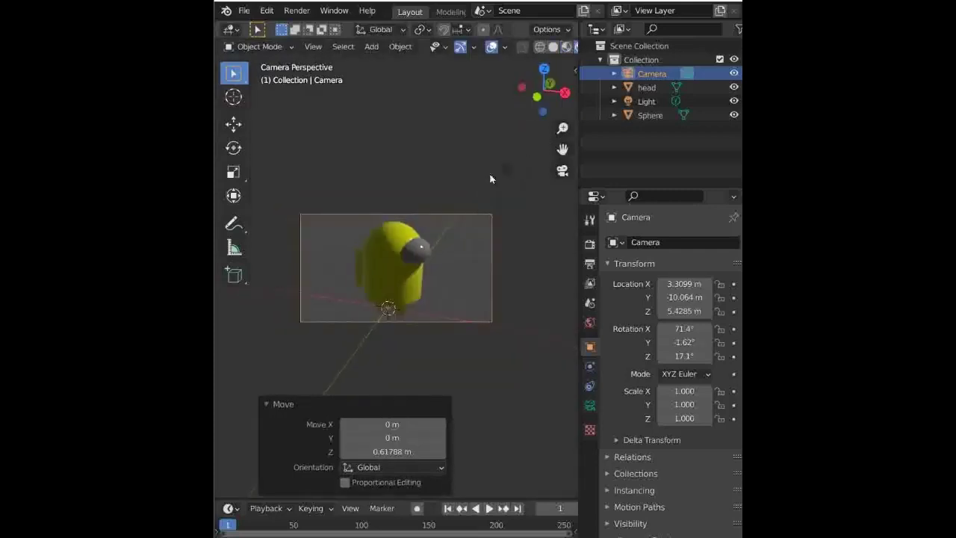
{"action": "scroll", "coordinate": [534, 135], "scroll_direction": "up", "scroll_amount": 3}
{"action": "scroll", "coordinate": [539, 131], "scroll_direction": "up", "scroll_amount": 3}
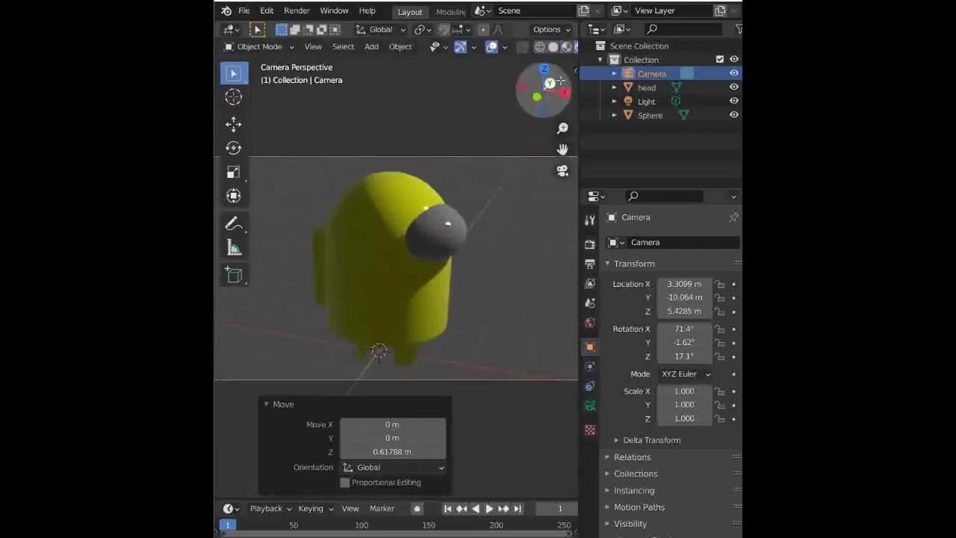
{"action": "mouse_move", "coordinate": [544, 89]}
{"action": "left_mouse_down"}
{"action": "mouse_move", "coordinate": [534, 153]}
{"action": "mouse_move", "coordinate": [547, 68]}
{"action": "left_mouse_up"}
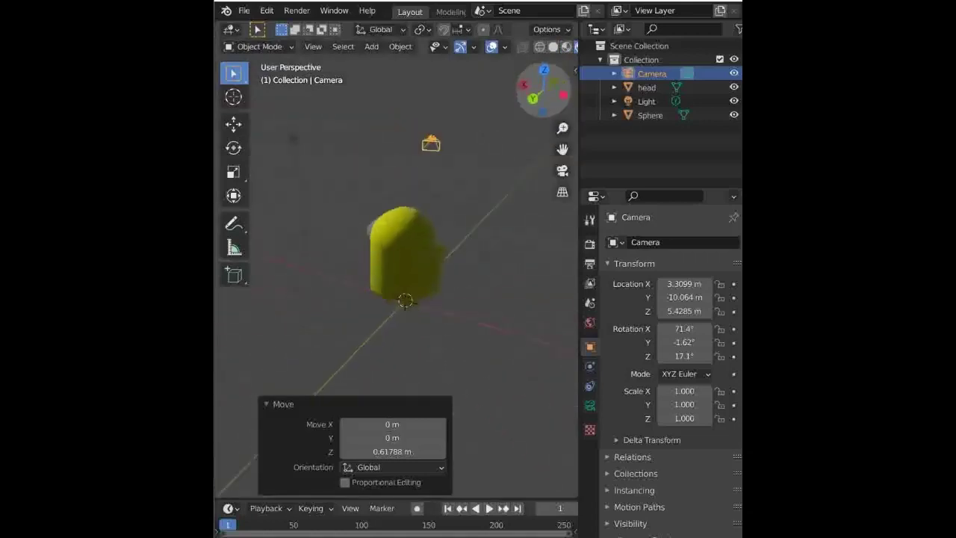
From top view, duplicate the light into Light.001 and Light.002 and move the original Light to 5.6491, 1.665 m.
{"action": "left_click", "coordinate": [546, 68]}
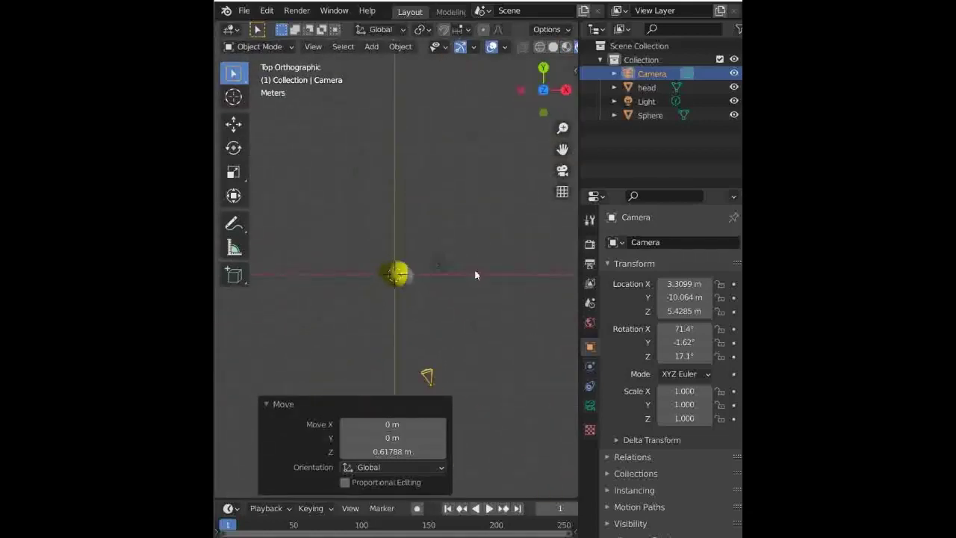
{"action": "left_click", "coordinate": [487, 253]}
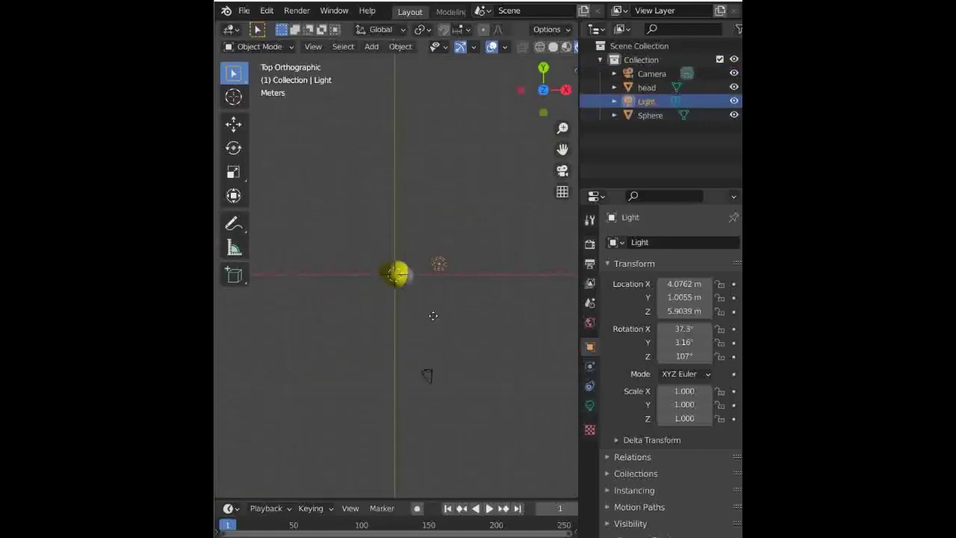
{"action": "key", "text": "shift+d"}
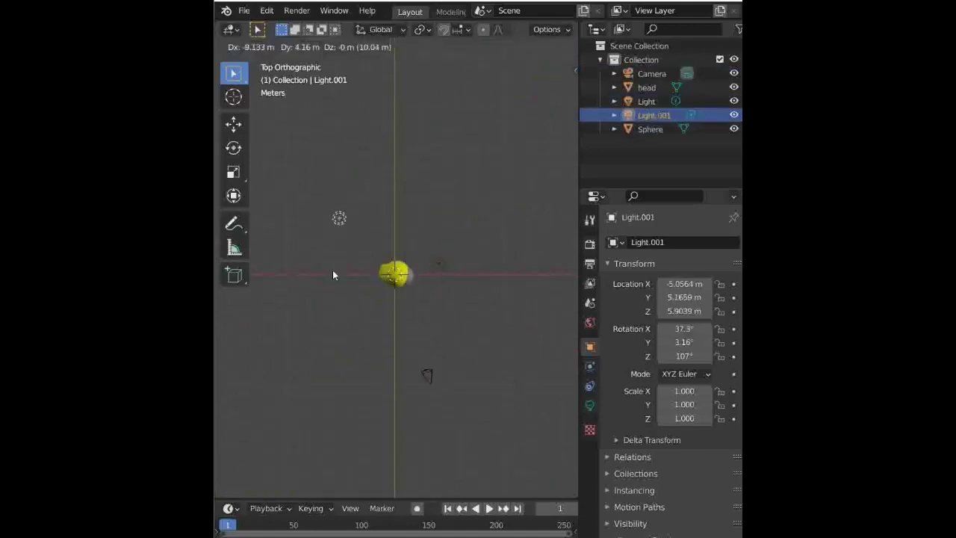
{"action": "left_click", "coordinate": [333, 287]}
{"action": "key", "text": "shift+d"}
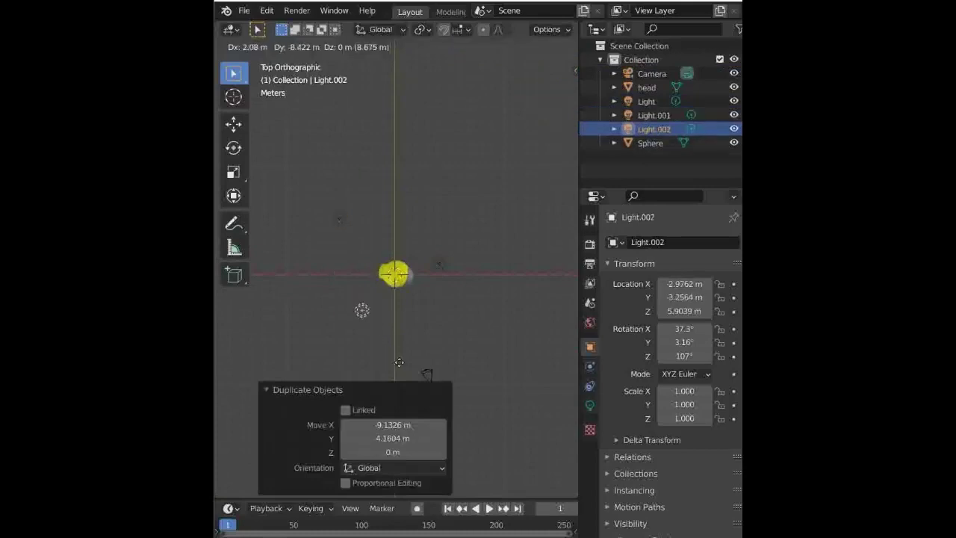
{"action": "left_click", "coordinate": [363, 313]}
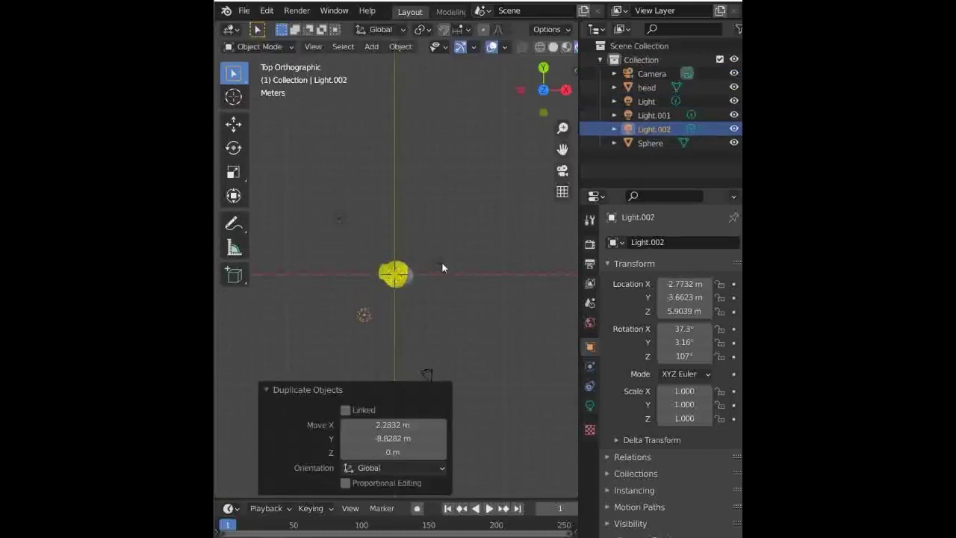
{"action": "left_click_drag", "start_coordinate": [442, 263], "coordinate": [457, 256]}
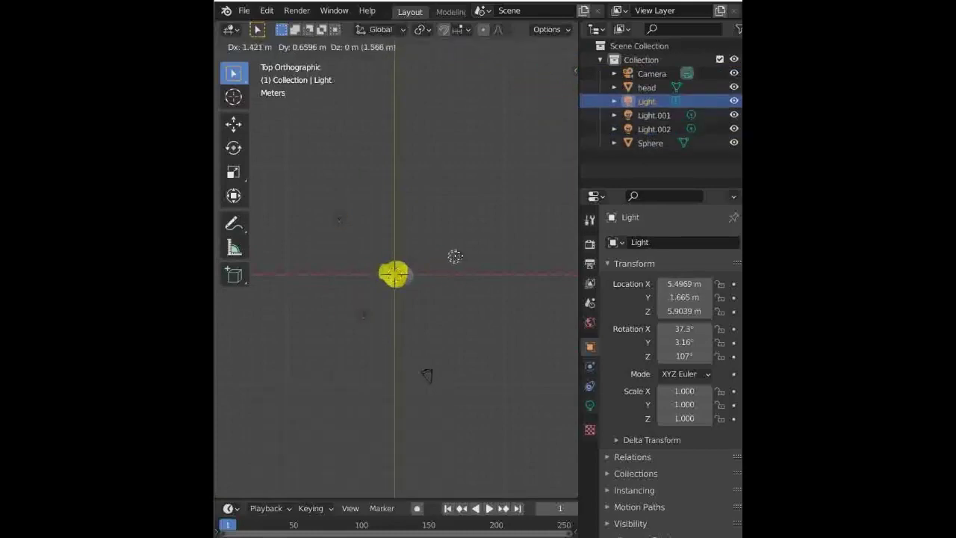
{"action": "left_click", "coordinate": [562, 170]}
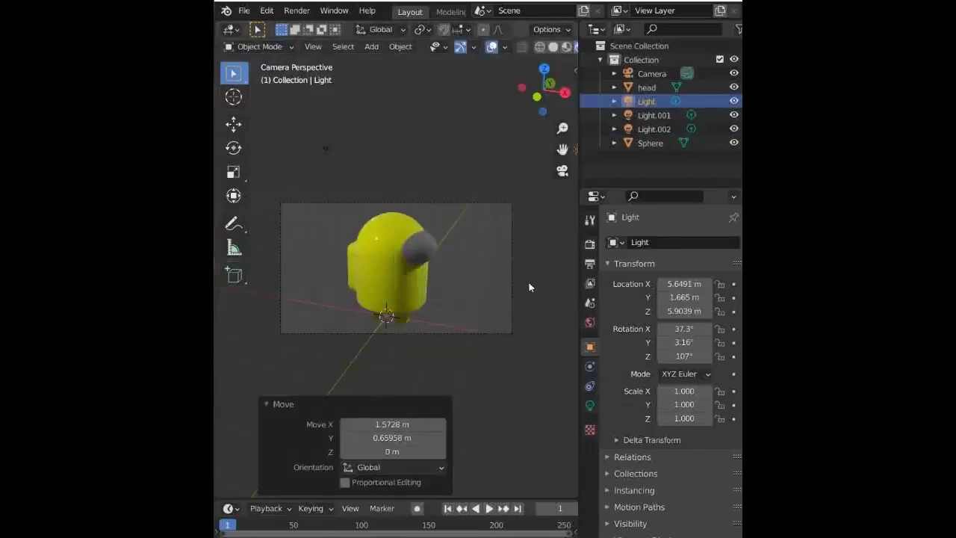
From the back view, lower Light.002 beneath its previous position.
{"action": "left_click", "coordinate": [543, 69]}
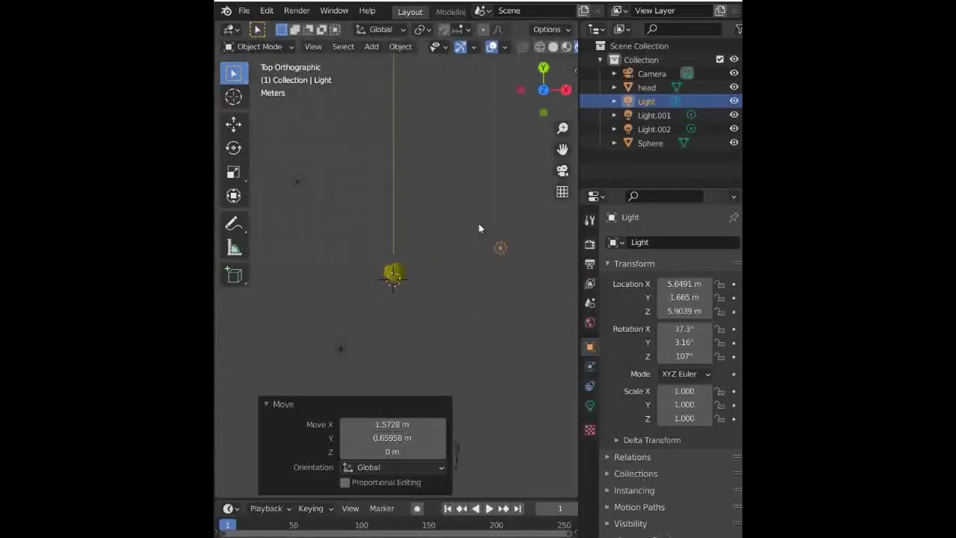
{"action": "left_click", "coordinate": [565, 90]}
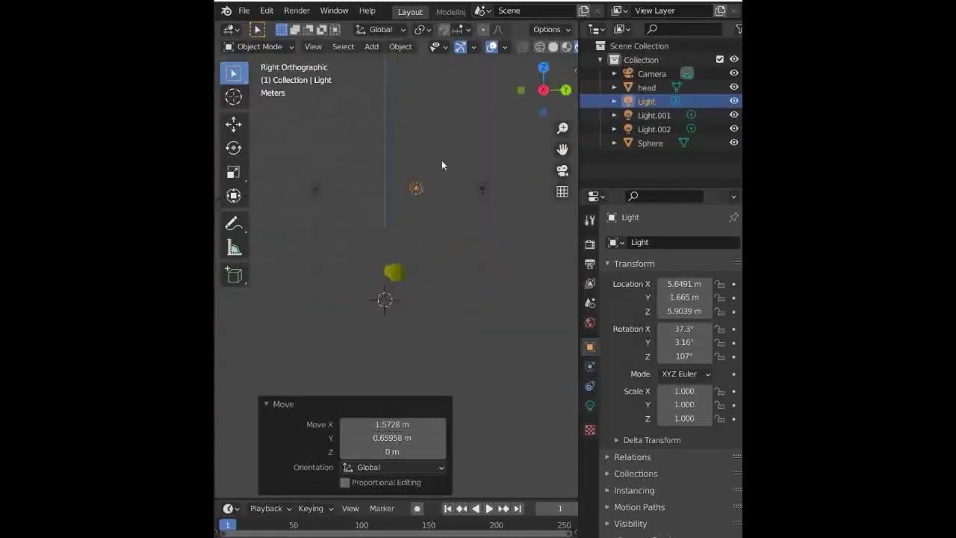
{"action": "mouse_move", "coordinate": [549, 88]}
{"action": "left_mouse_down"}
{"action": "mouse_move", "coordinate": [539, 100]}
{"action": "mouse_move", "coordinate": [544, 78]}
{"action": "left_mouse_up"}
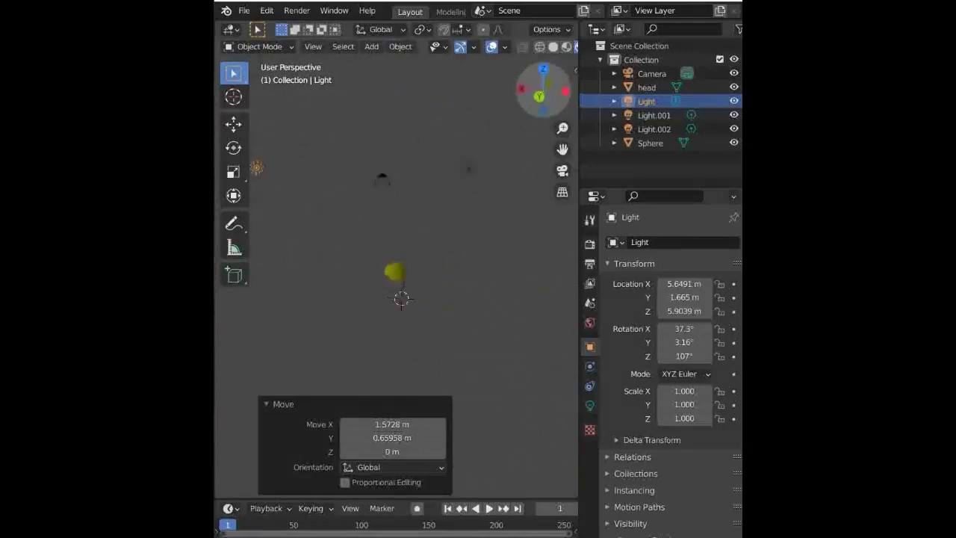
{"action": "left_click", "coordinate": [558, 94]}
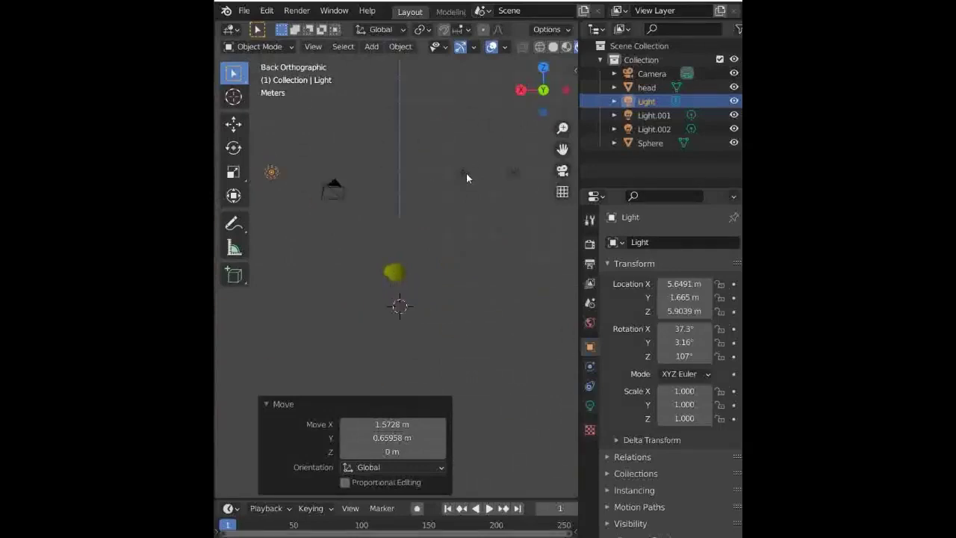
{"action": "left_click_drag", "start_coordinate": [465, 177], "coordinate": [468, 196]}
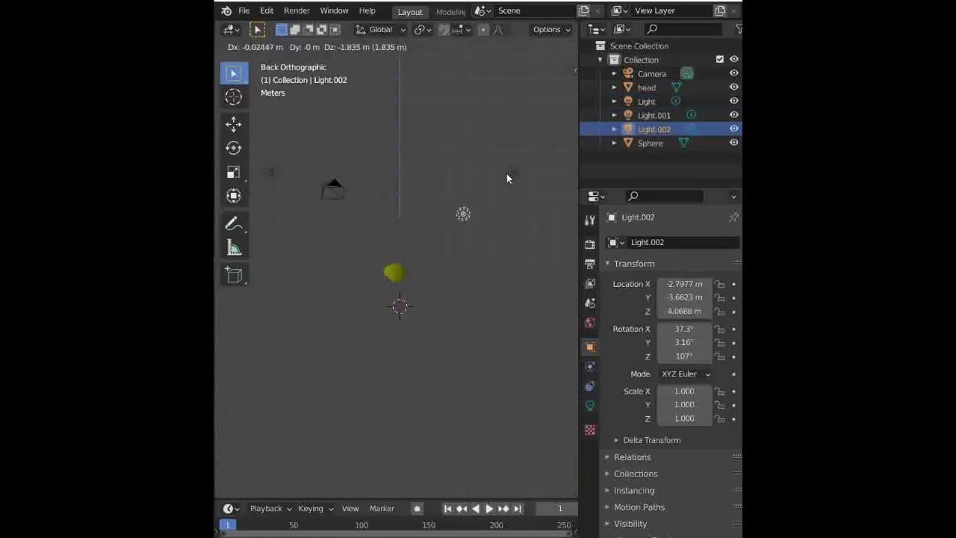
{"action": "left_click_drag", "start_coordinate": [468, 197], "coordinate": [470, 225]}
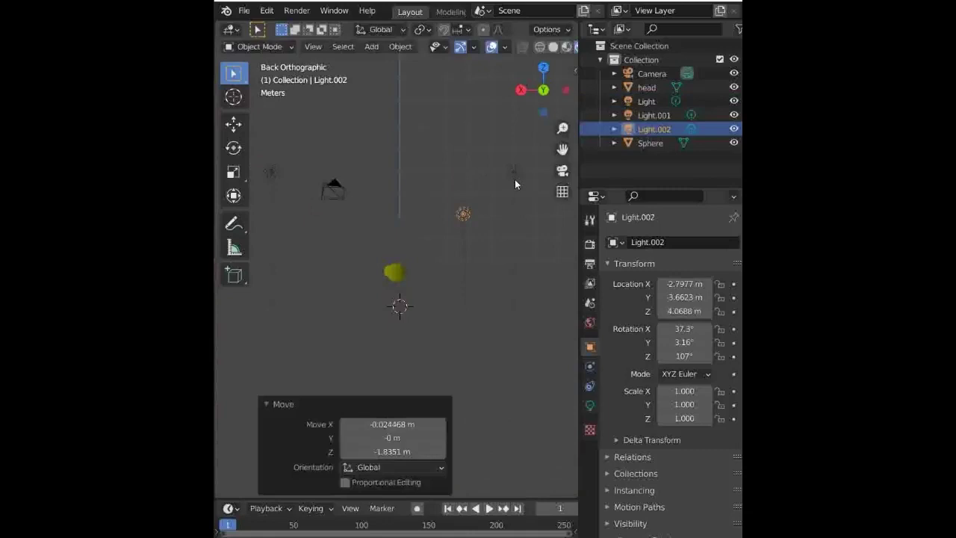
Raise Light.001 to Z 7.5921 m and move Light to 5.2576, 1.665, 4.9741 m.
{"action": "left_click", "coordinate": [513, 189]}
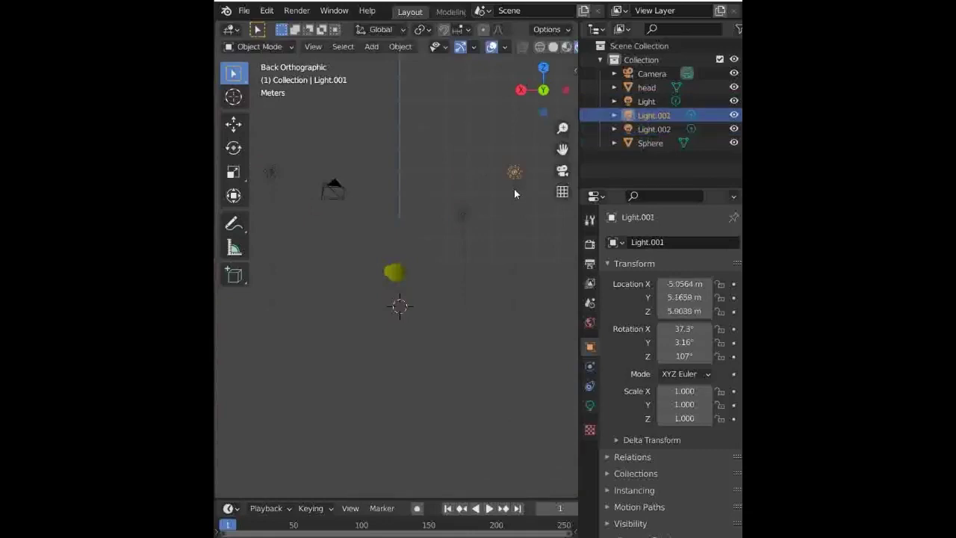
{"action": "left_click_drag", "start_coordinate": [514, 172], "coordinate": [516, 133]}
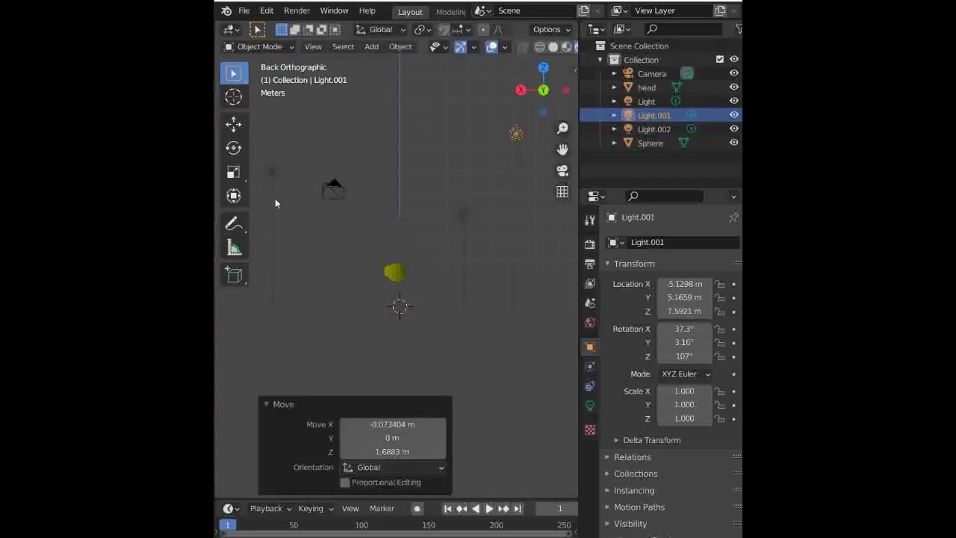
{"action": "left_click", "coordinate": [275, 199]}
{"action": "left_click_drag", "start_coordinate": [282, 213], "coordinate": [284, 221]}
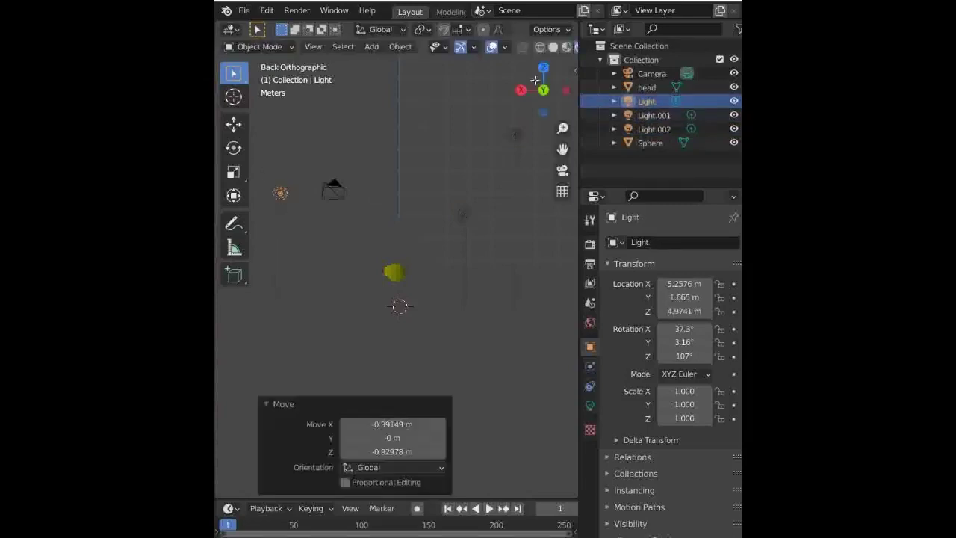
{"action": "left_click", "coordinate": [543, 67]}
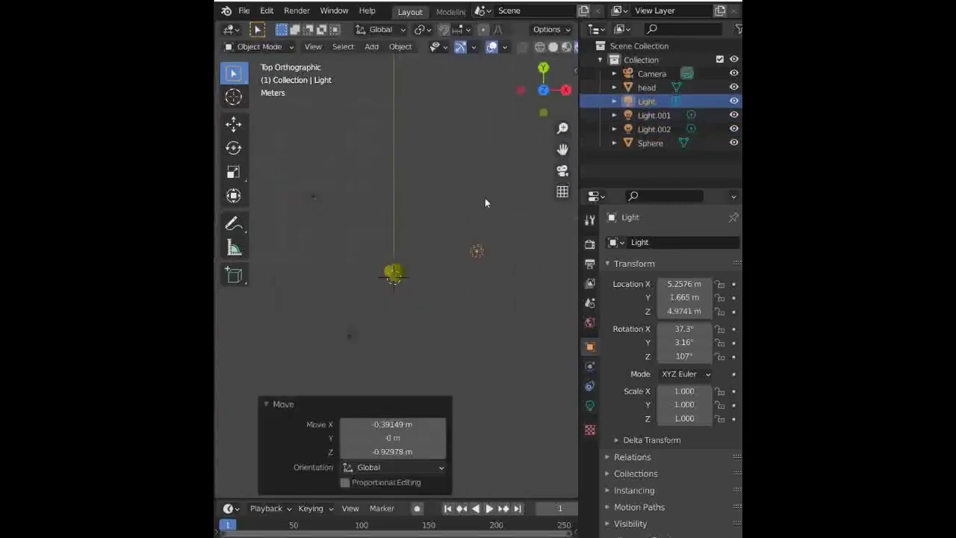
{"action": "scroll", "coordinate": [484, 198], "scroll_direction": "down", "scroll_amount": 1}
{"action": "scroll", "coordinate": [487, 182], "scroll_direction": "up", "scroll_amount": 3}
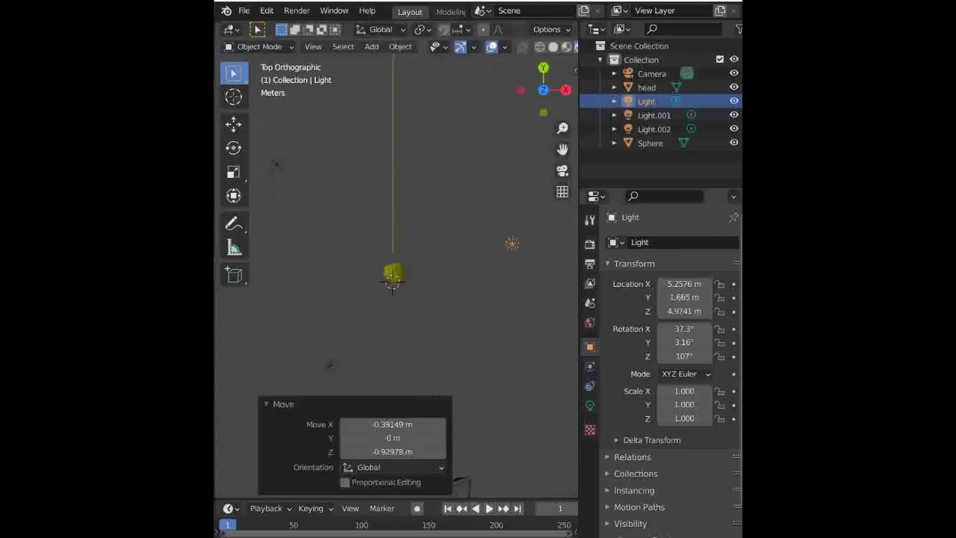
{"action": "left_click", "coordinate": [553, 46]}
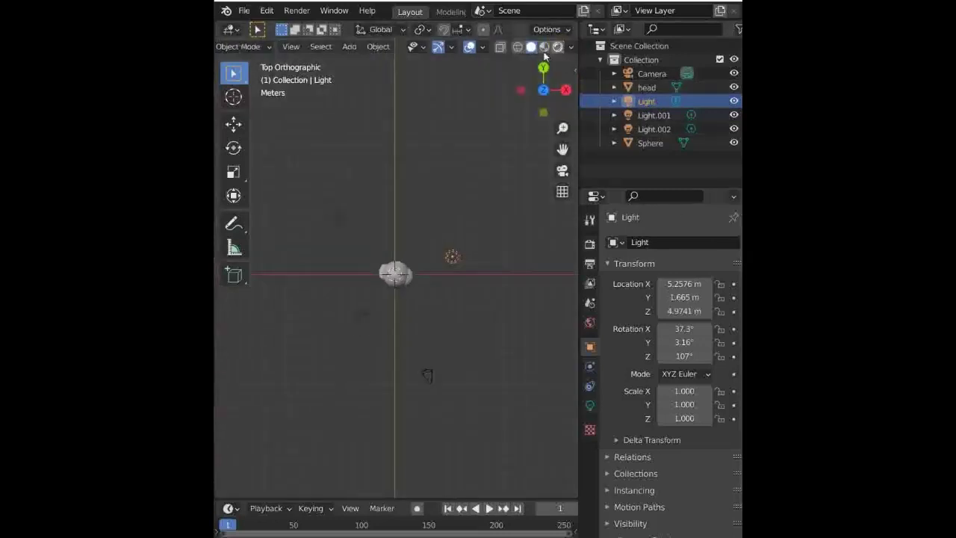
Parent Light.001, Light and Light.002 to the Camera using Ctrl+P > Object.
{"action": "key", "text": "z"}
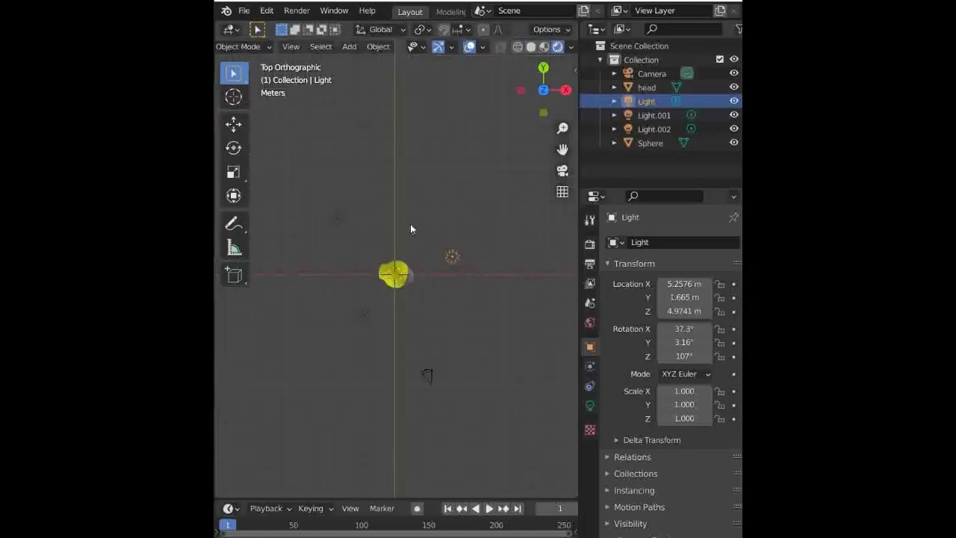
{"action": "left_click", "coordinate": [333, 221]}
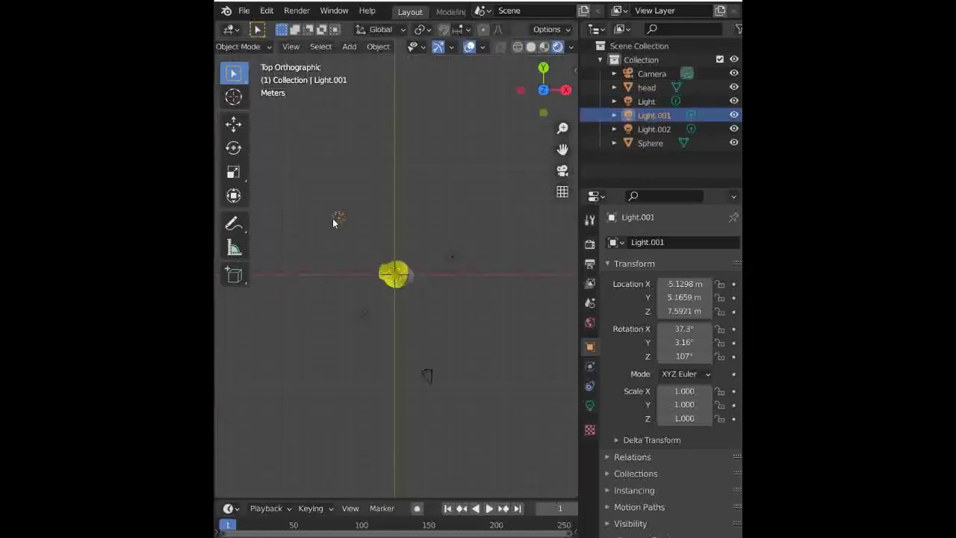
{"action": "left_click", "coordinate": [454, 258], "text": "shift"}
{"action": "left_click", "coordinate": [362, 316], "text": "shift"}
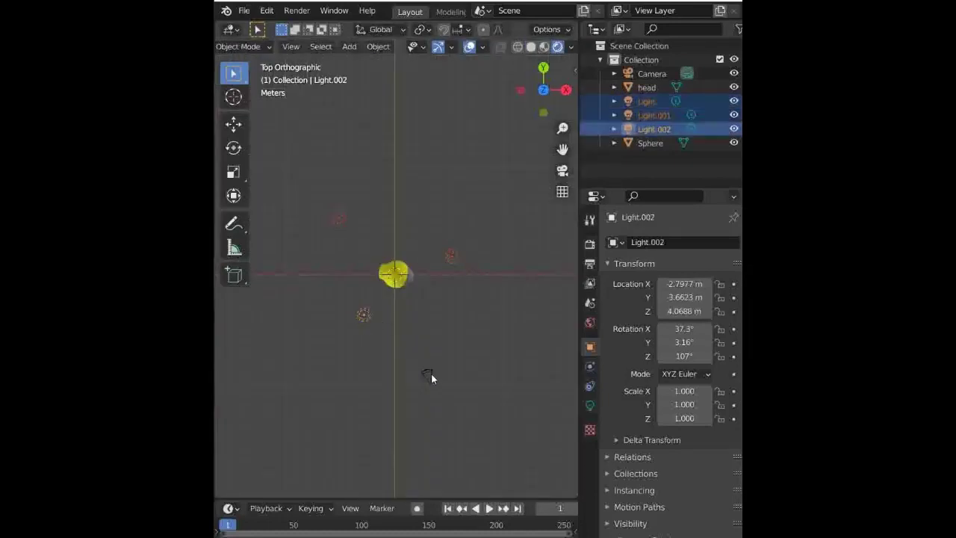
{"action": "left_click", "coordinate": [427, 373], "text": "shift"}
{"action": "key", "text": "ctrl+p"}
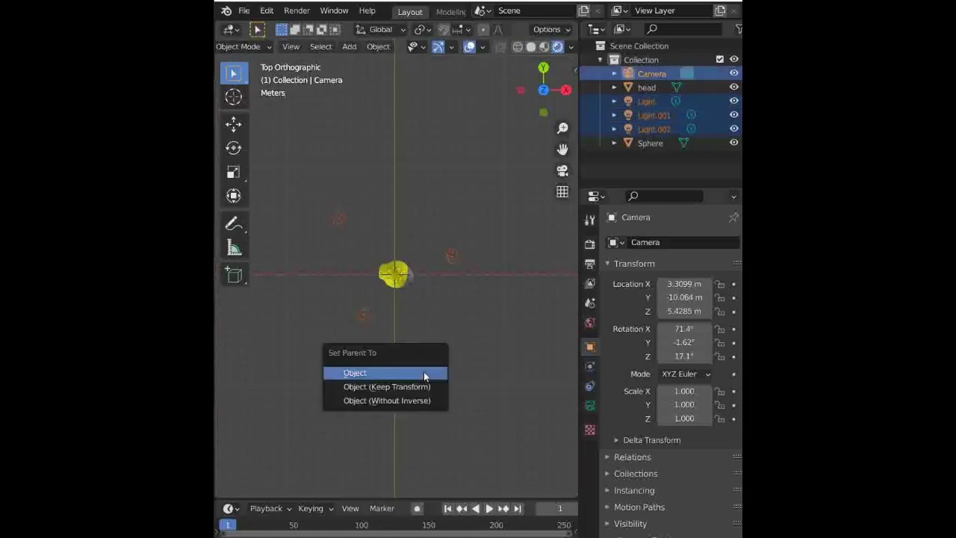
{"action": "left_click", "coordinate": [424, 373]}
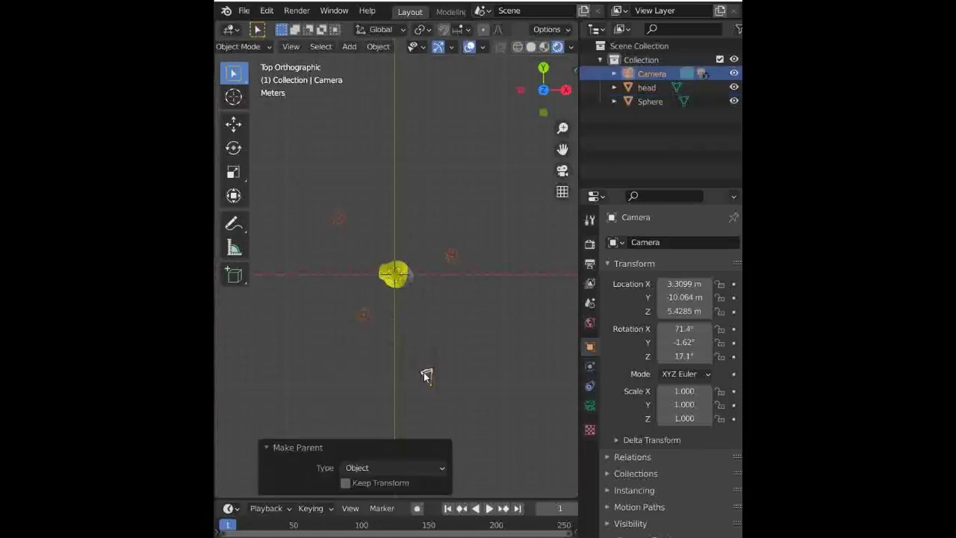
{"action": "left_click_drag", "start_coordinate": [538, 91], "coordinate": [566, 174]}
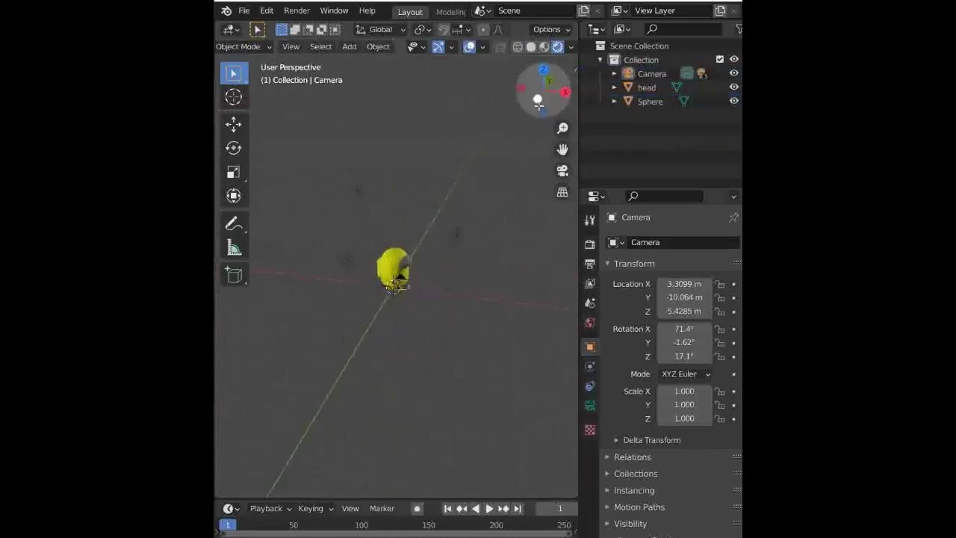
Select the head object and bring up its material settings.
{"action": "left_click", "coordinate": [566, 172]}
{"action": "scroll", "coordinate": [448, 236], "scroll_direction": "up", "scroll_amount": 4}
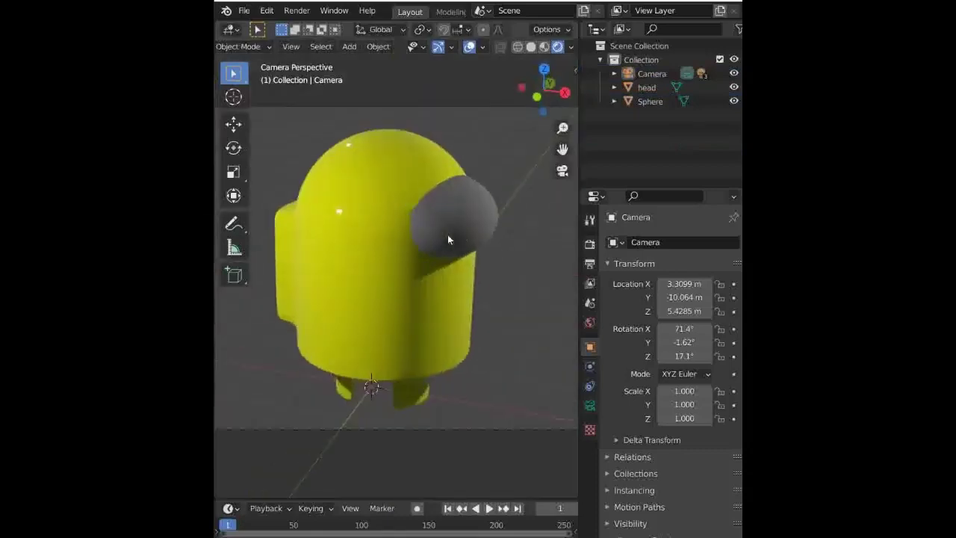
{"action": "scroll", "coordinate": [447, 234], "scroll_direction": "up", "scroll_amount": 2}
{"action": "left_click", "coordinate": [479, 201]}
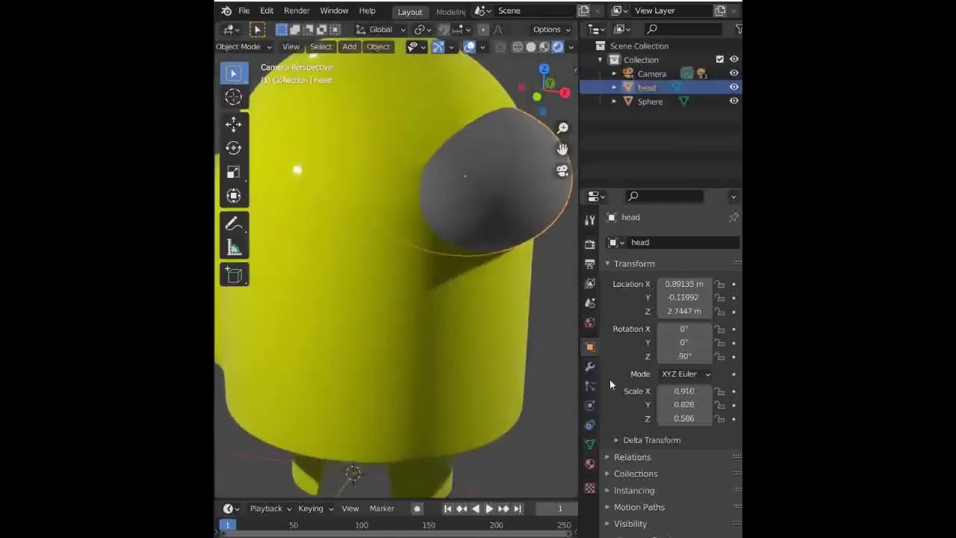
{"action": "left_click", "coordinate": [590, 465]}
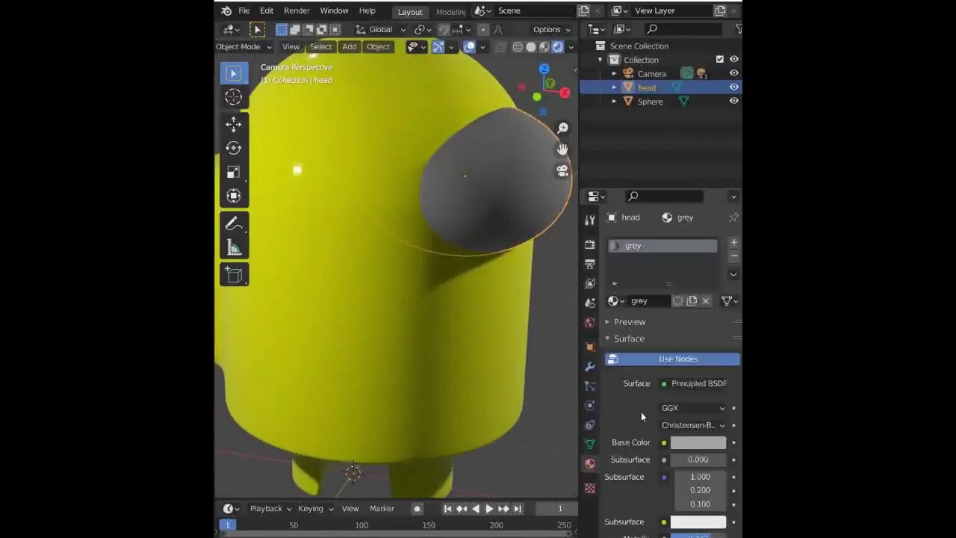
{"action": "scroll", "coordinate": [641, 416], "scroll_direction": "down", "scroll_amount": 3}
{"action": "scroll", "coordinate": [681, 406], "scroll_direction": "down", "scroll_amount": 3}
Set Metallic 0.743, Specular 0.936, Clearcoat 0.040, IOR 2.250 and Transmission 0.238.
{"action": "left_click_drag", "start_coordinate": [703, 384], "coordinate": [709, 384]}
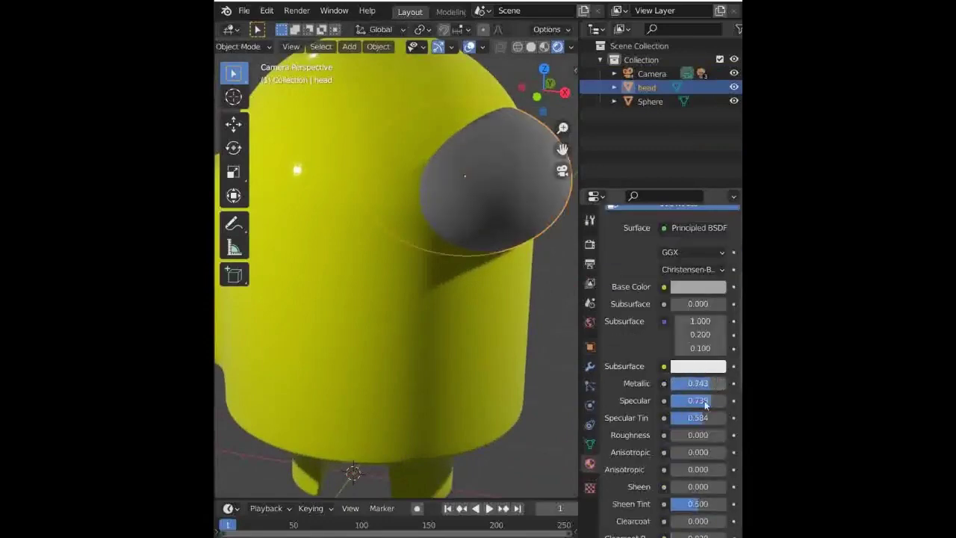
{"action": "left_click_drag", "start_coordinate": [698, 400], "coordinate": [713, 400]}
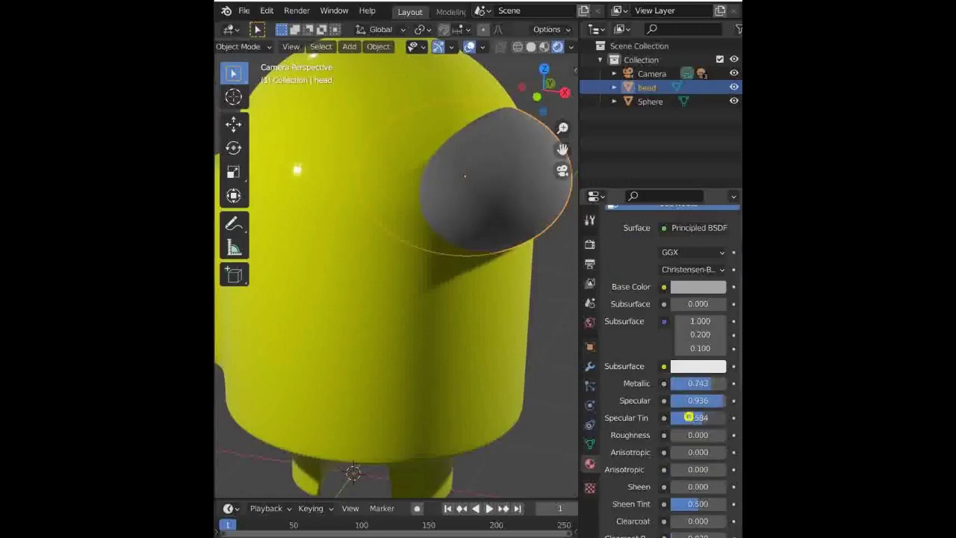
{"action": "scroll", "coordinate": [691, 461], "scroll_direction": "down", "scroll_amount": 2}
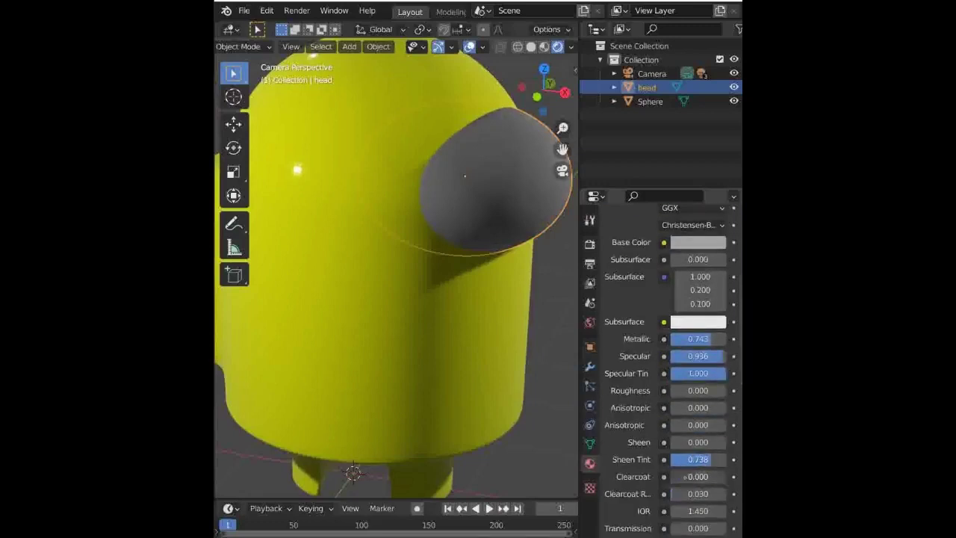
{"action": "mouse_move", "coordinate": [684, 477]}
{"action": "left_mouse_down"}
{"action": "mouse_move", "coordinate": [695, 477]}
{"action": "mouse_move", "coordinate": [686, 477]}
{"action": "left_mouse_up"}
{"action": "scroll", "coordinate": [678, 489], "scroll_direction": "down", "scroll_amount": 2}
{"action": "scroll", "coordinate": [678, 485], "scroll_direction": "down", "scroll_amount": 2}
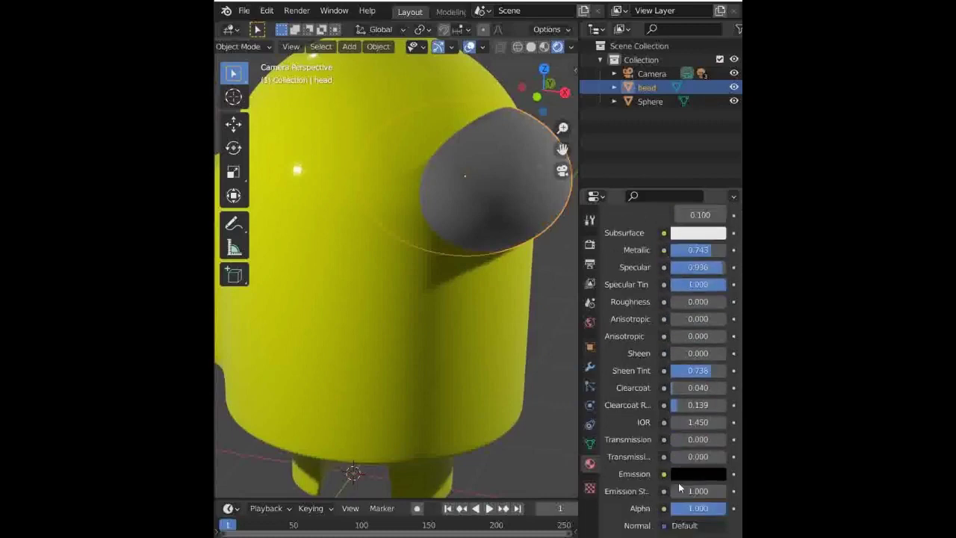
{"action": "left_click_drag", "start_coordinate": [687, 422], "coordinate": [724, 422]}
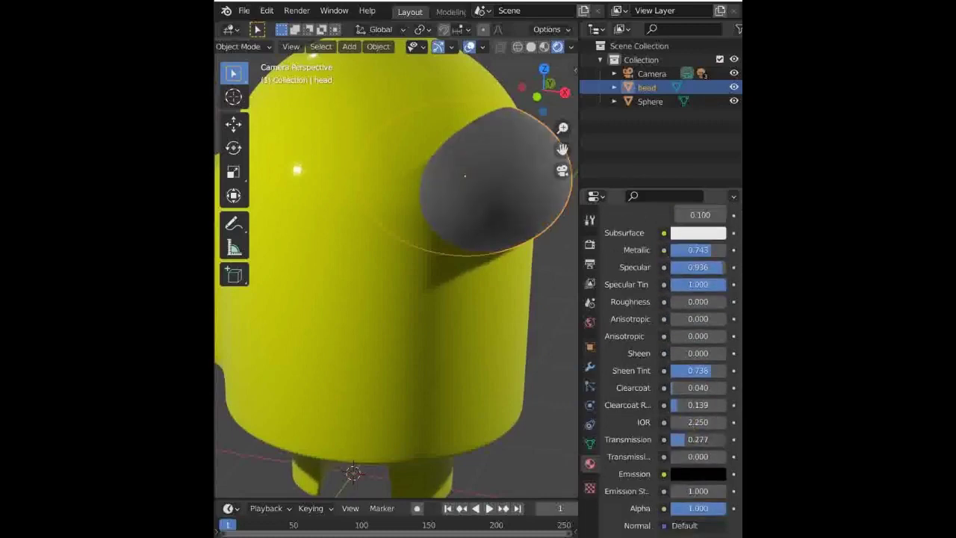
{"action": "left_click_drag", "start_coordinate": [698, 440], "coordinate": [690, 440]}
{"action": "scroll", "coordinate": [552, 355], "scroll_direction": "down", "scroll_amount": 3}
{"action": "left_click", "coordinate": [519, 348]}
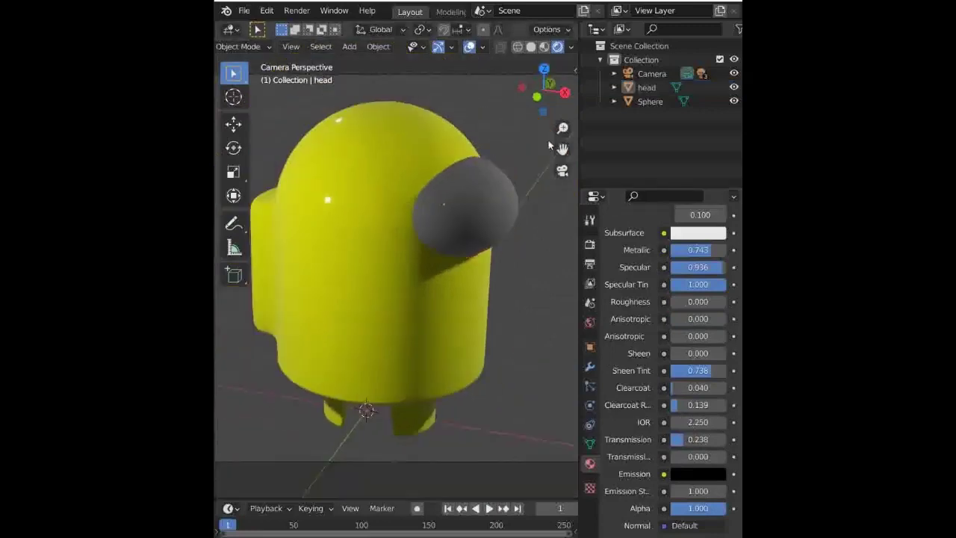
{"action": "middle_click_drag", "start_coordinate": [548, 139], "coordinate": [523, 194]}
{"action": "mouse_move", "coordinate": [396, 373]}
{"action": "middle_mouse_down"}
{"action": "mouse_move", "coordinate": [448, 373]}
{"action": "mouse_move", "coordinate": [448, 351]}
{"action": "mouse_move", "coordinate": [478, 351]}
{"action": "middle_mouse_up"}
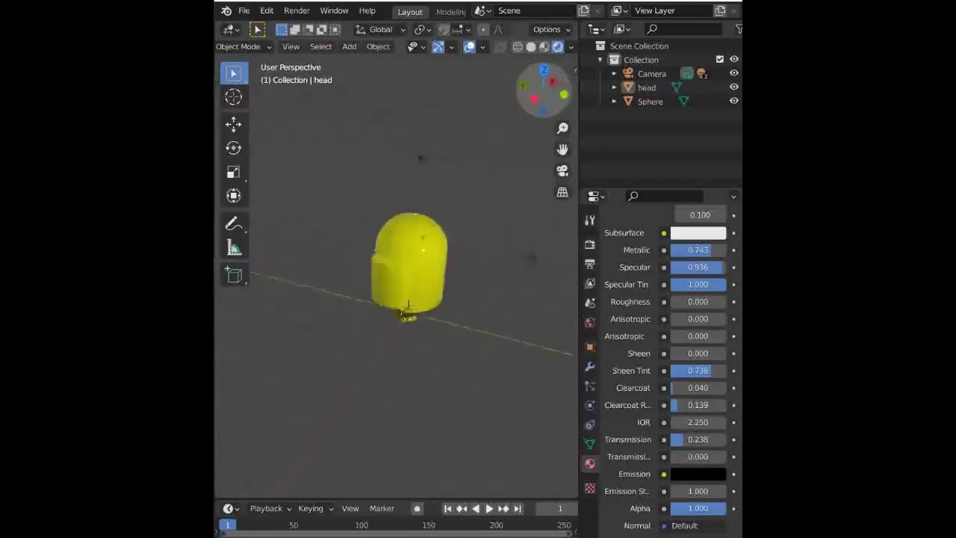
{"action": "mouse_move", "coordinate": [415, 146]}
{"action": "middle_mouse_down"}
{"action": "mouse_move", "coordinate": [422, 141]}
{"action": "mouse_move", "coordinate": [378, 123]}
{"action": "middle_mouse_up"}
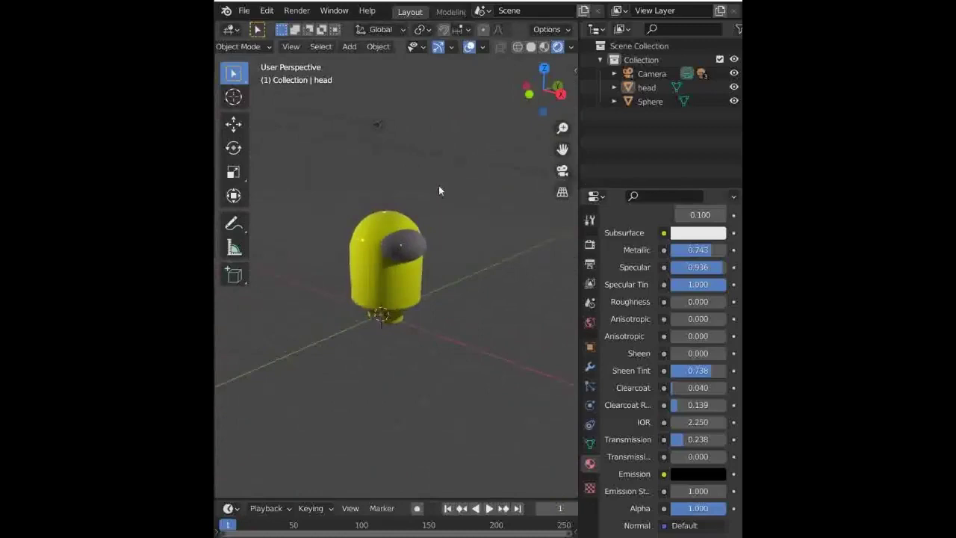
{"action": "scroll", "coordinate": [439, 188], "scroll_direction": "up", "scroll_amount": 5}
{"action": "scroll", "coordinate": [487, 131], "scroll_direction": "down", "scroll_amount": 4}
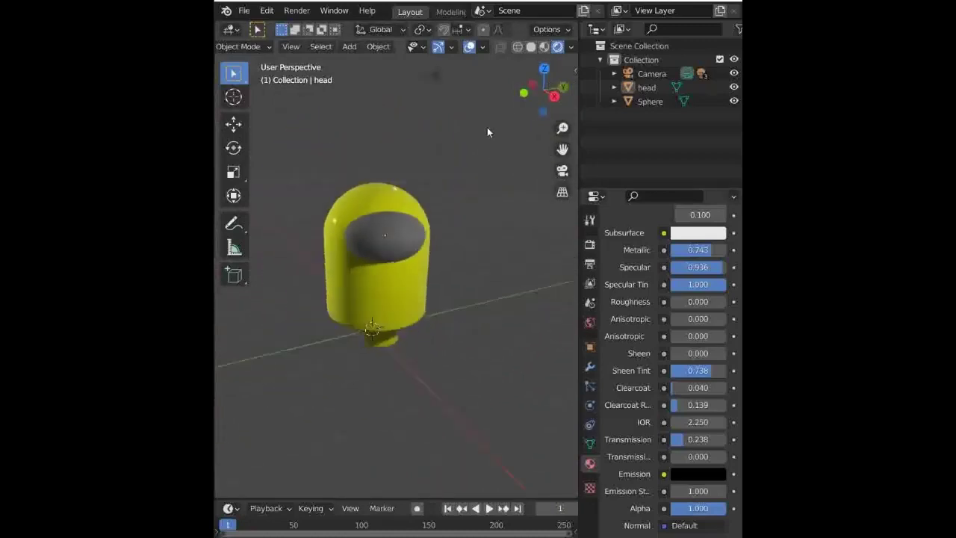
{"action": "scroll", "coordinate": [487, 132], "scroll_direction": "up", "scroll_amount": 2}
{"action": "scroll", "coordinate": [478, 143], "scroll_direction": "up", "scroll_amount": 2}
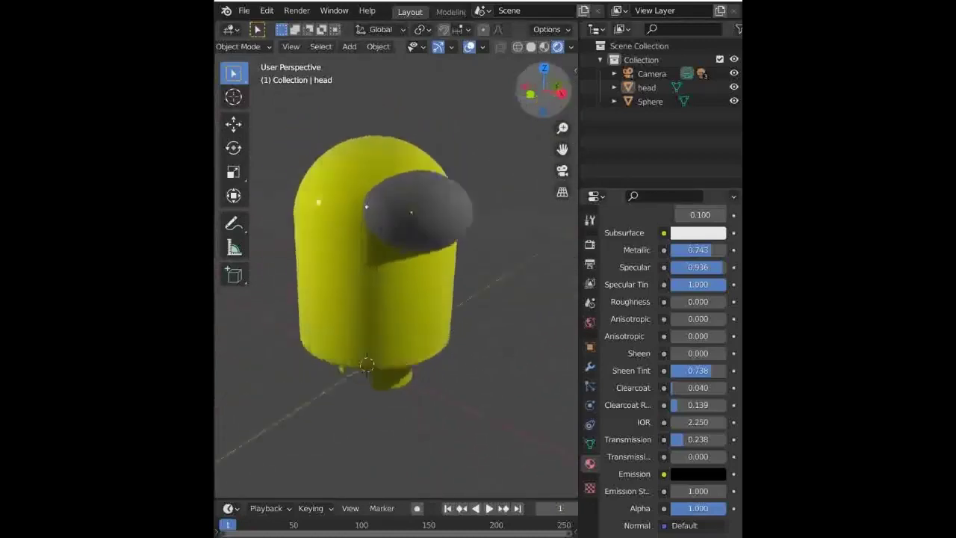